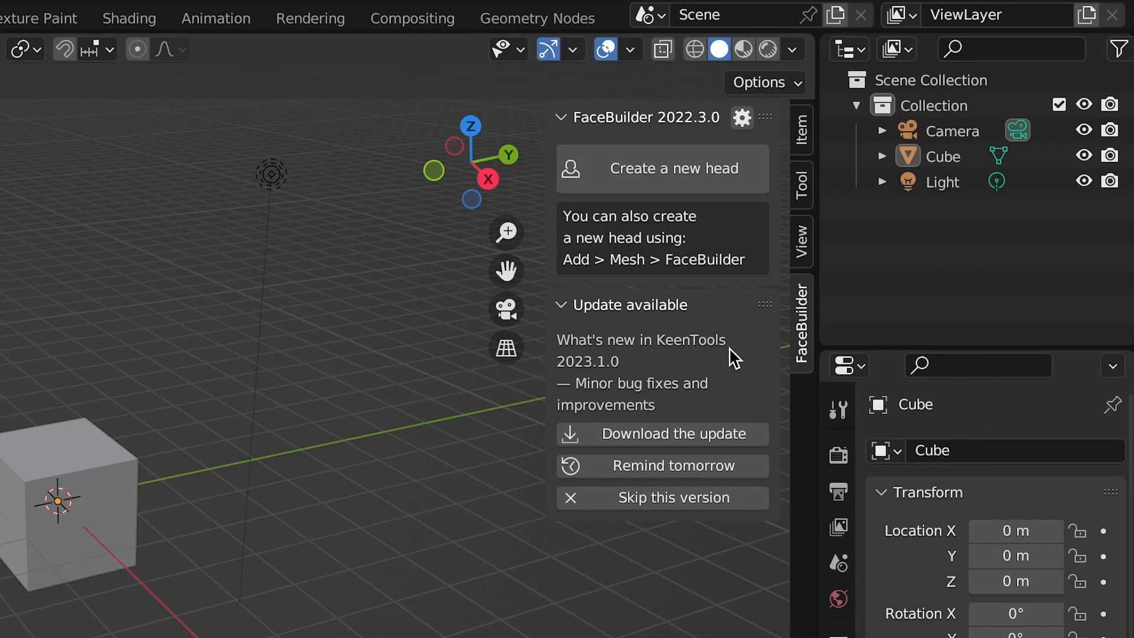
- Start downloading the KeenTools 2023.1.0 update, and remove the installed KeenTools FaceBuilder 2022.3.0 add-on
left_click(656, 437)
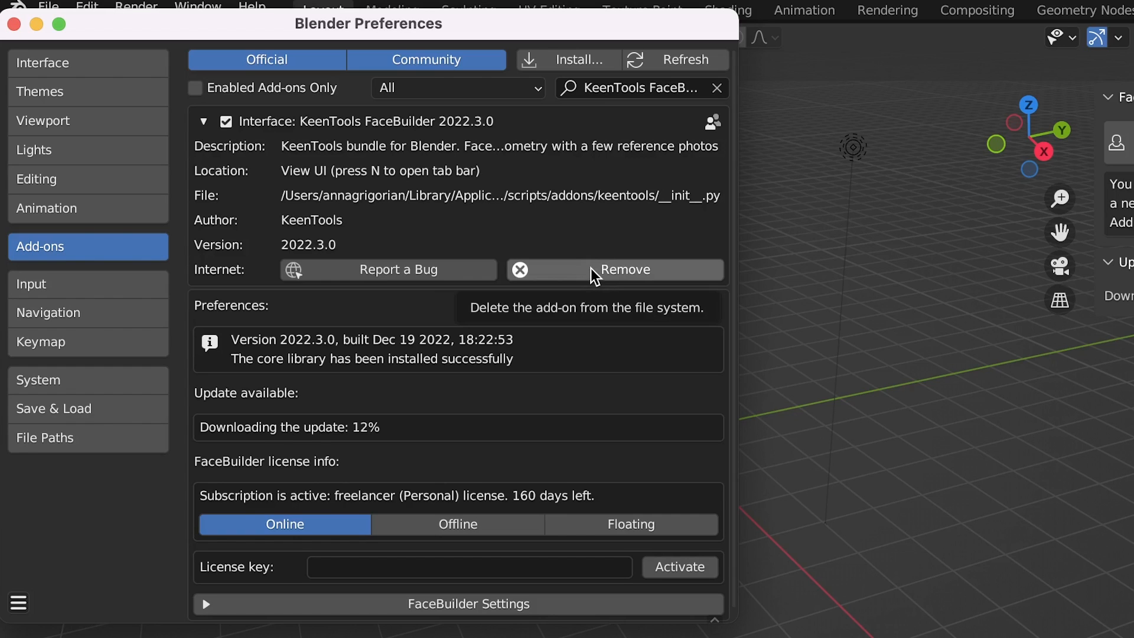
left_click(590, 269)
left_click(380, 366)
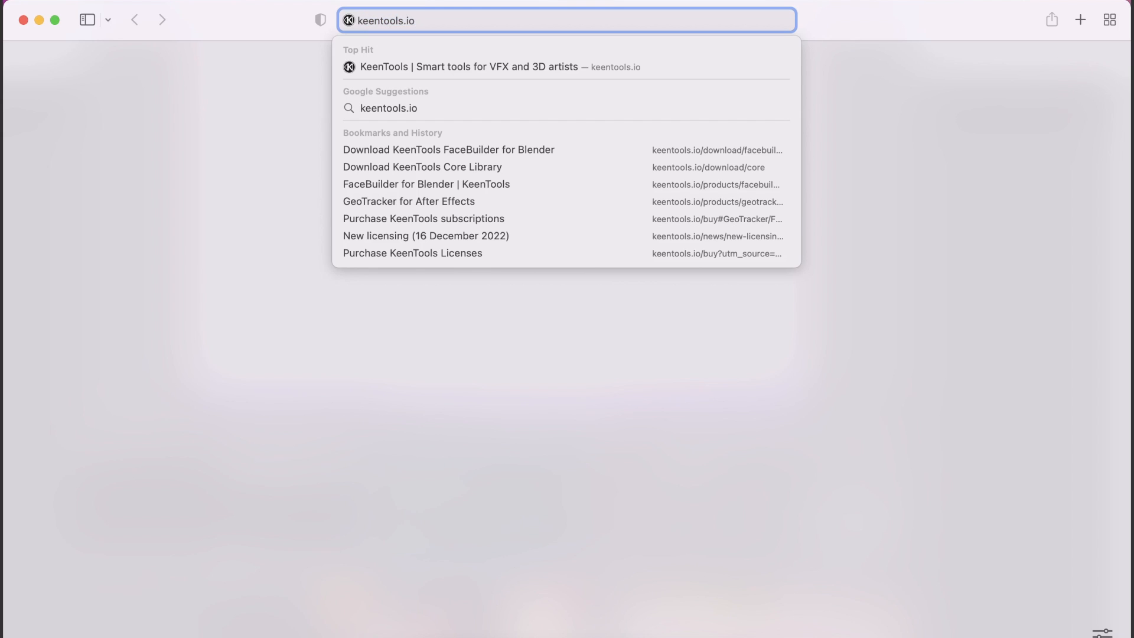
- Open keentools.io in the web browser and download the free beta of GeoTracker for Blender
key("Return")
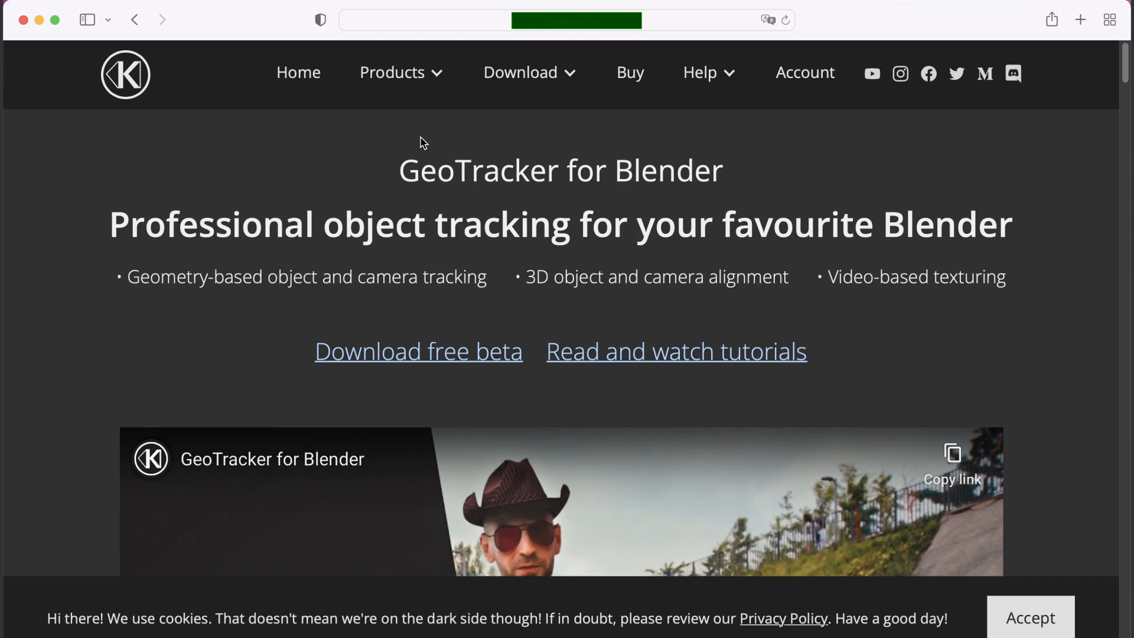
left_click(423, 355)
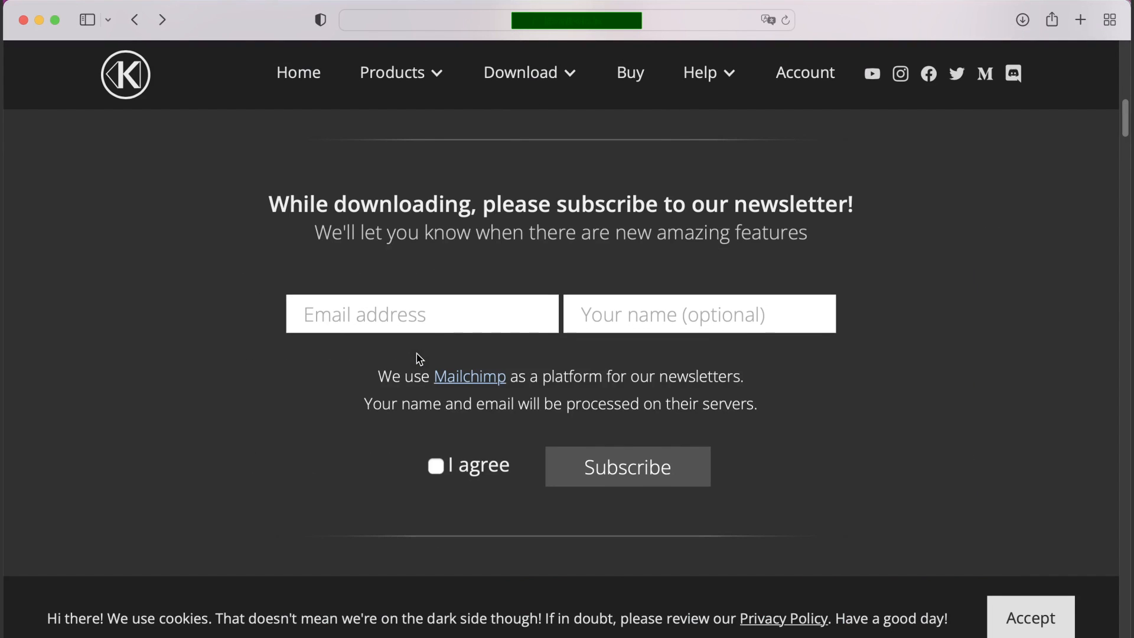
- Download the MacOS build of KeenTools Core Library 2023.1.0 from the KeenTools website
mouse_move(531, 83)
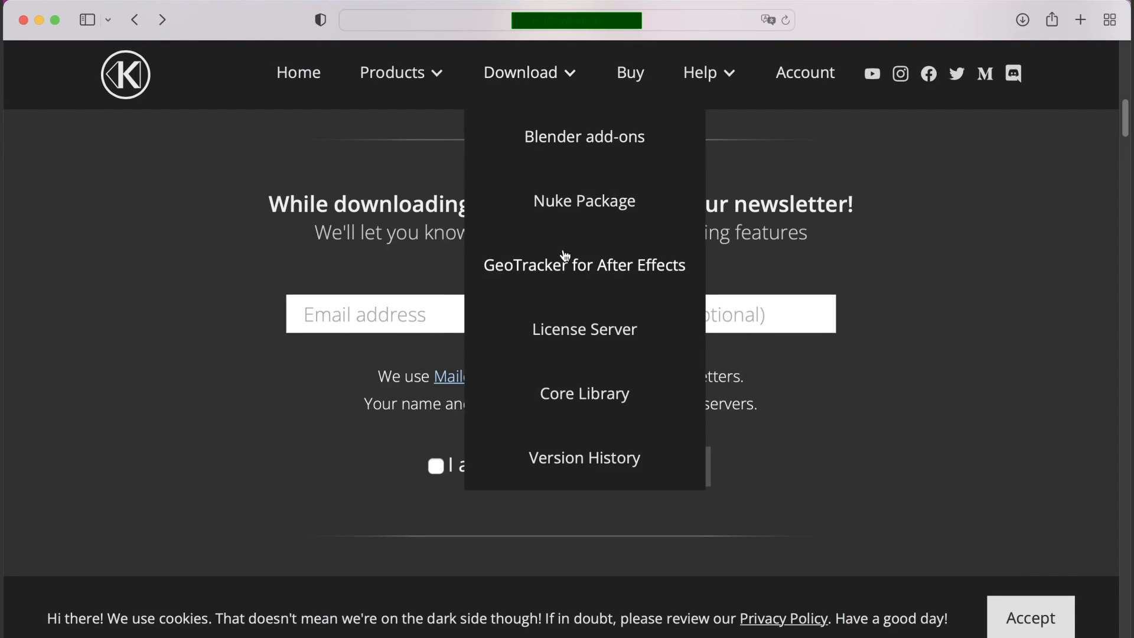
left_click(596, 405)
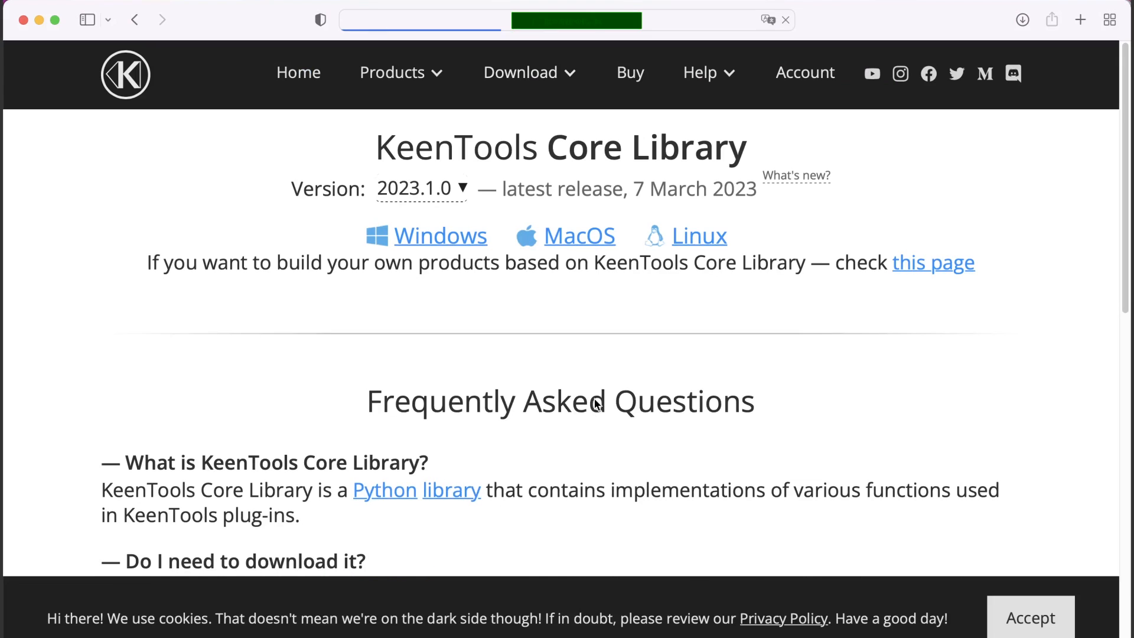
left_click(559, 236)
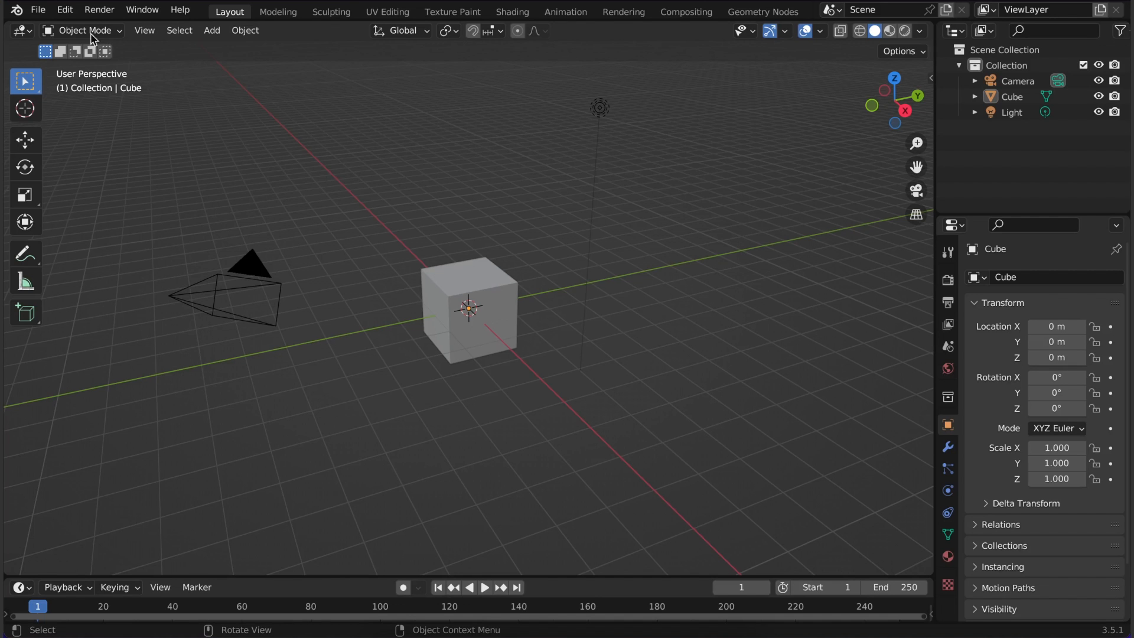
- Switch to Blender and install the add-on from keentools_2023.1.0_for_blender_with_gt_and_ui2.zip in the Downloads folder
left_click(65, 10)
left_click(97, 236)
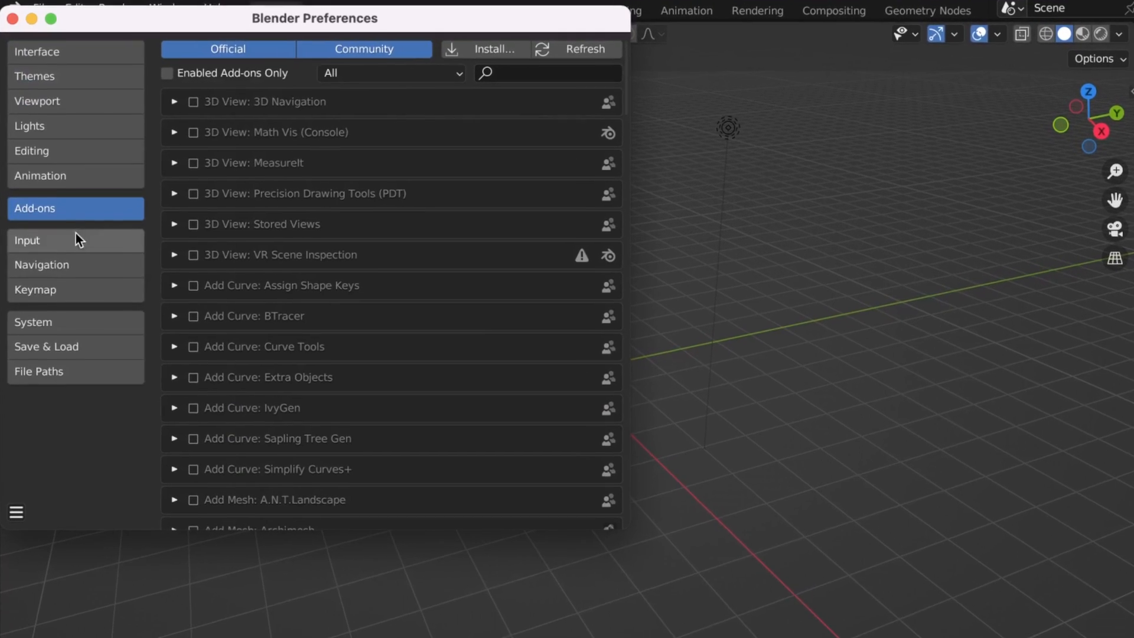
left_click(531, 51)
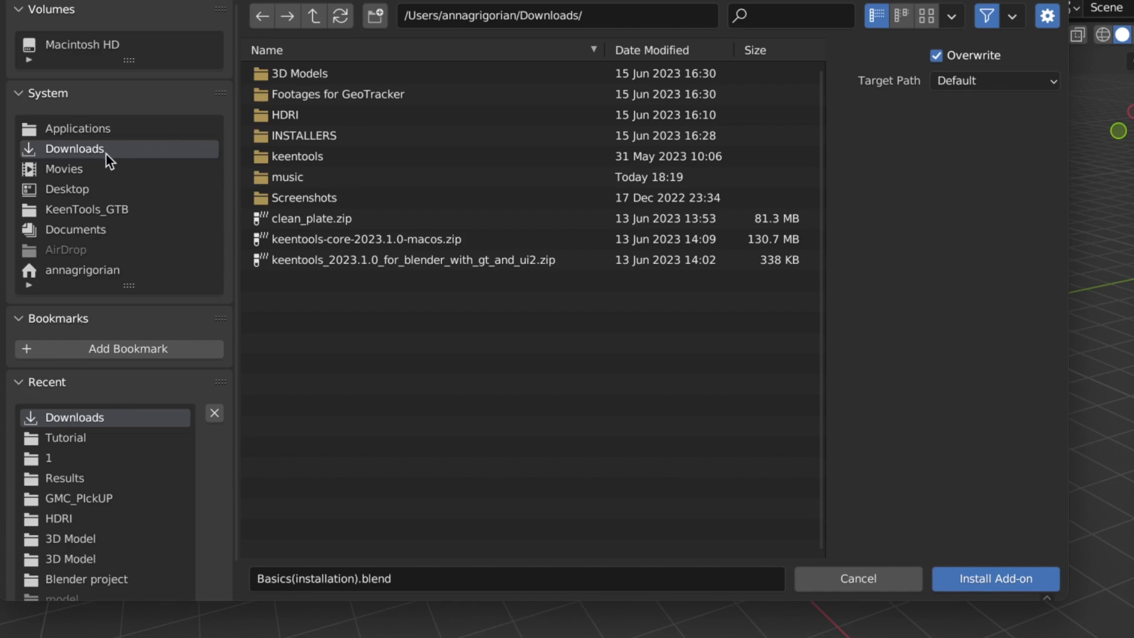
left_click(517, 262)
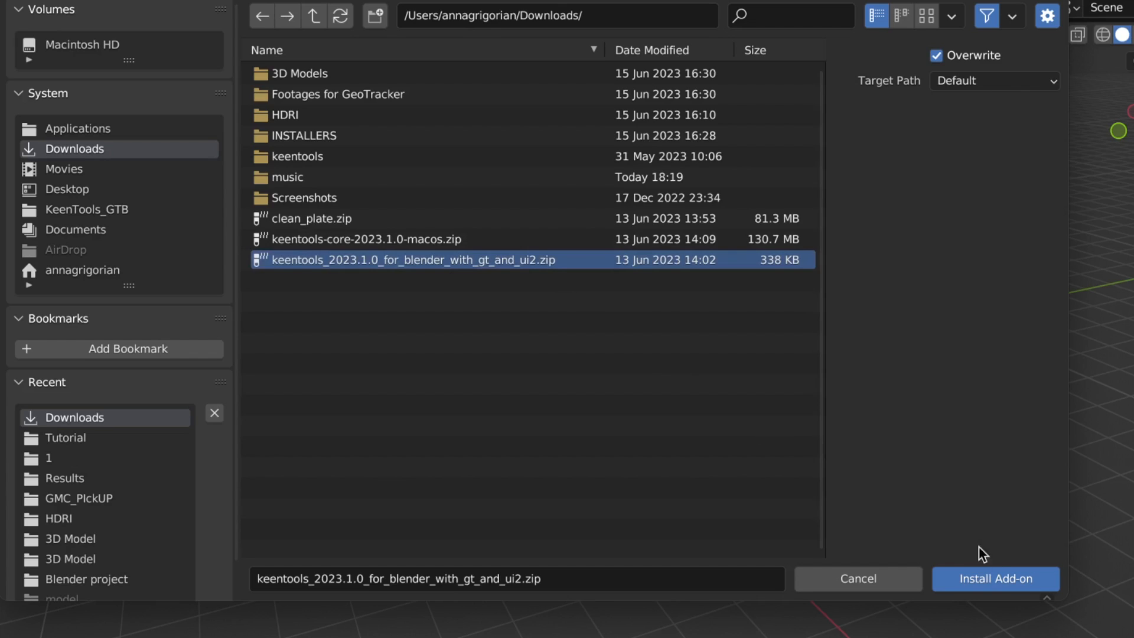
left_click(996, 578)
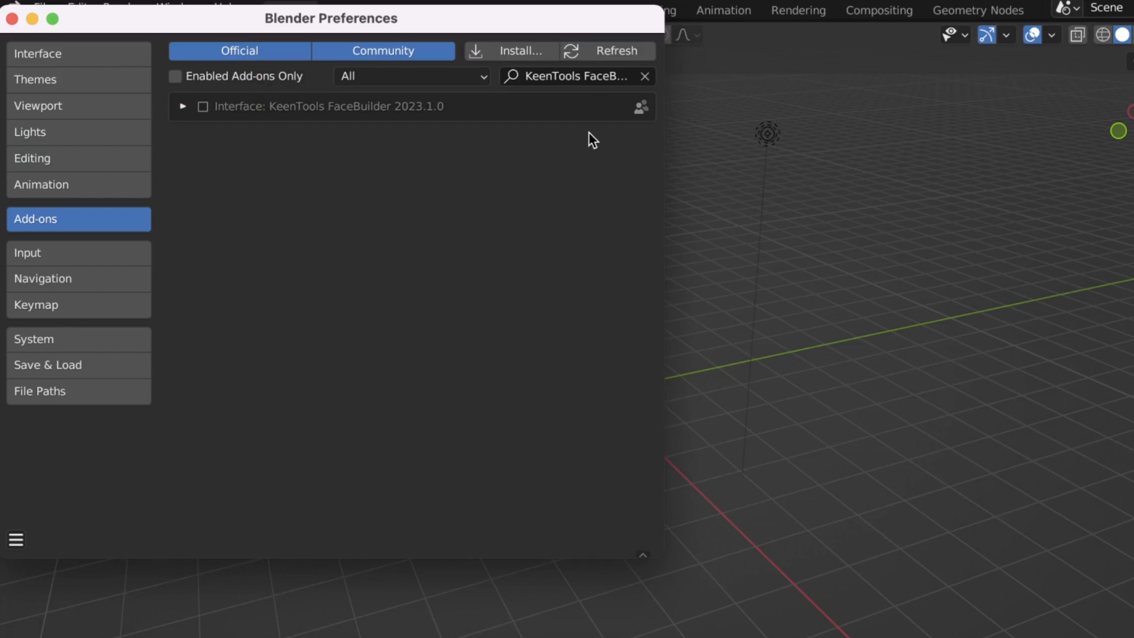
- Enable the KeenTools FaceBuilder 2023.1.0 add-on, accept its End-user License Agreement and install the core library online
left_click(204, 109)
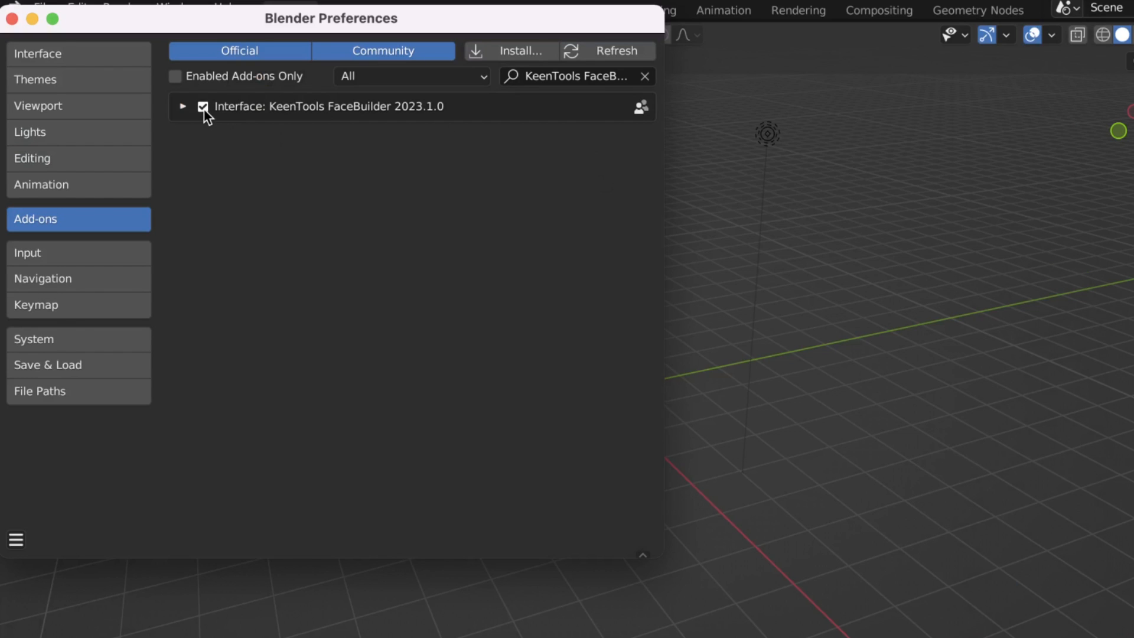
left_click(186, 105)
left_click(190, 352)
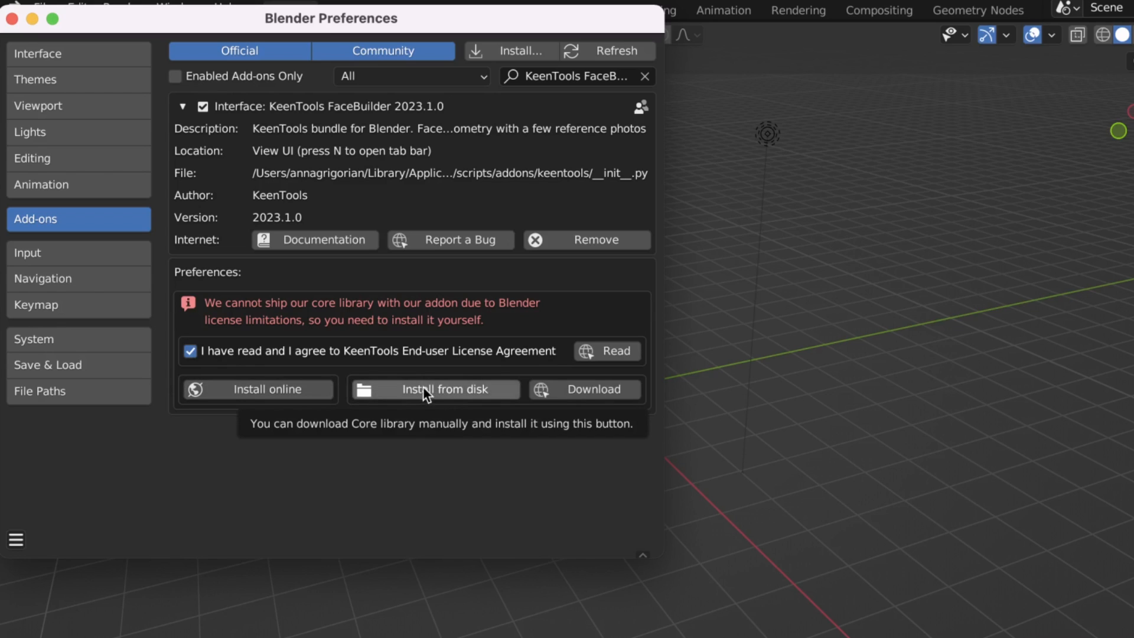
left_click(253, 388)
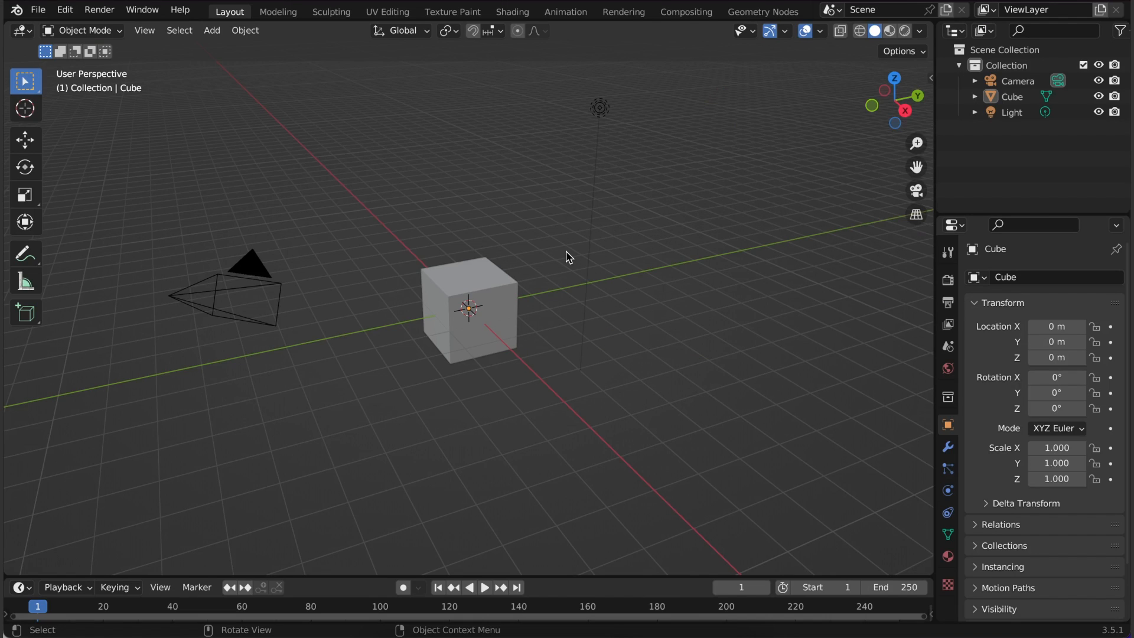
- Show the GeoTracker tools in the 3D viewport and create a new GeoTracker
key("n")
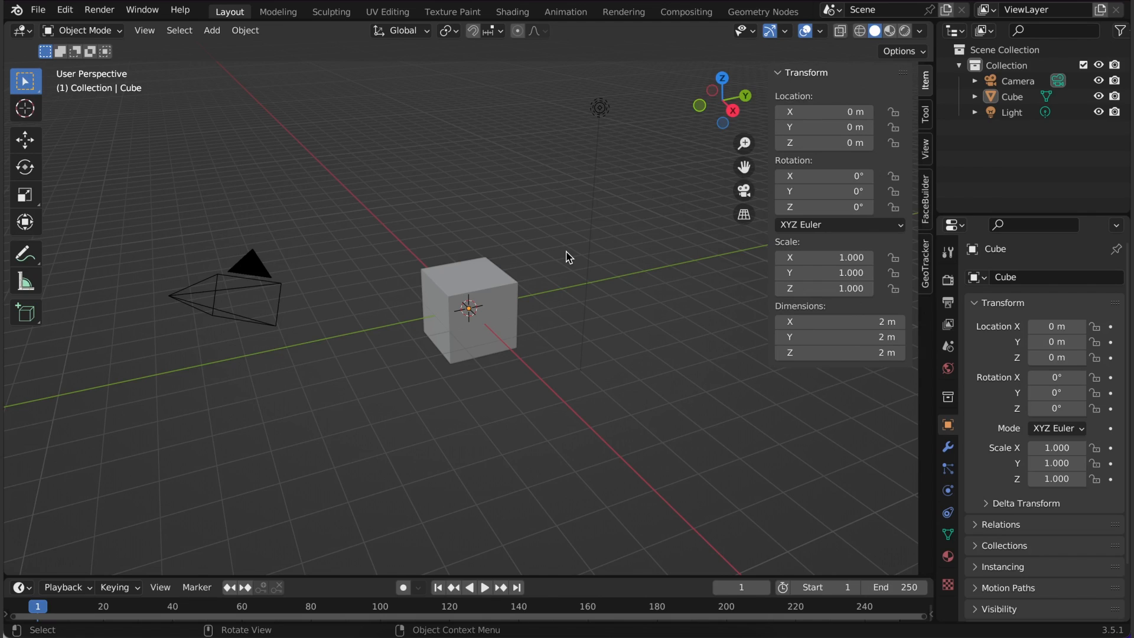
left_click(925, 279)
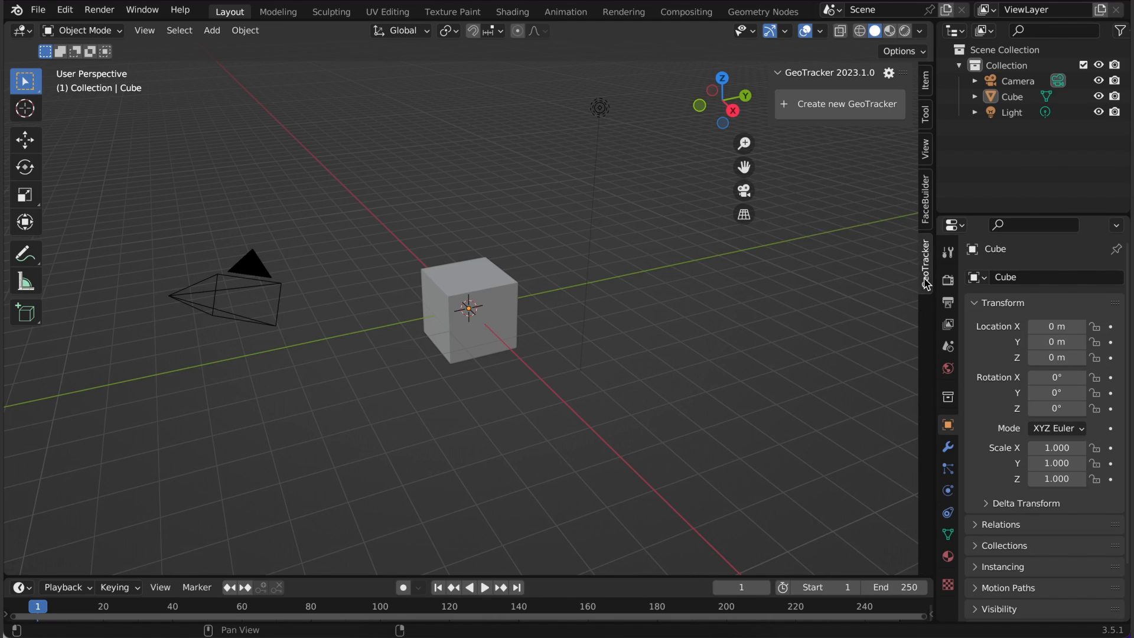
left_click(839, 104)
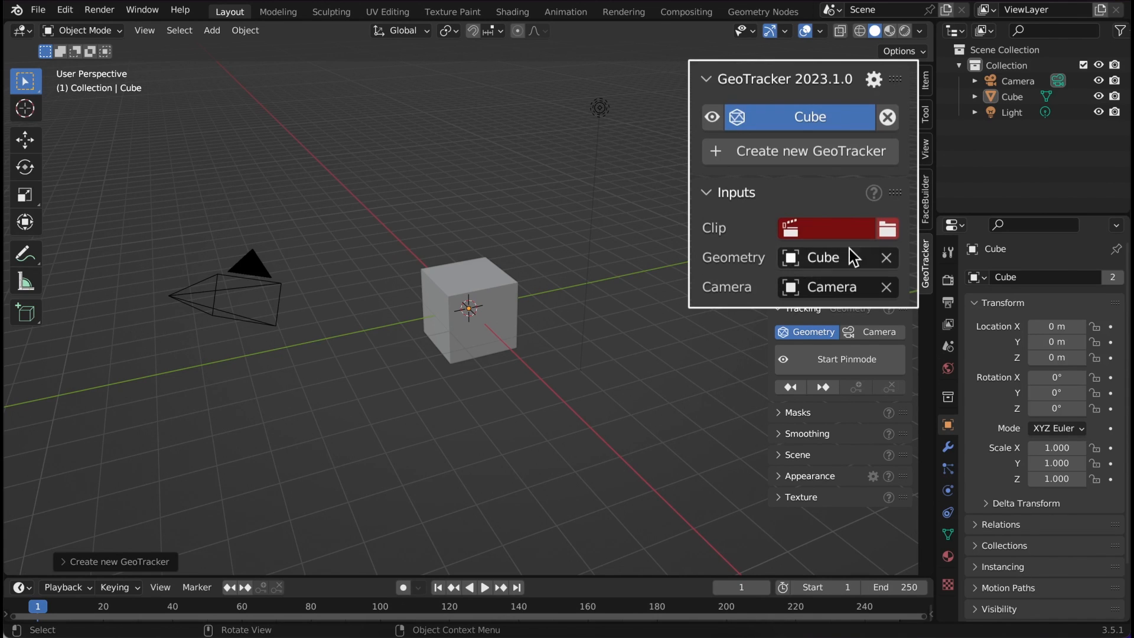
- Load the image sequence clean_plate.001.jpg to clean_plate.136.jpg from the GMC_PIckUP folder as the GeoTracker clip
left_click(886, 229)
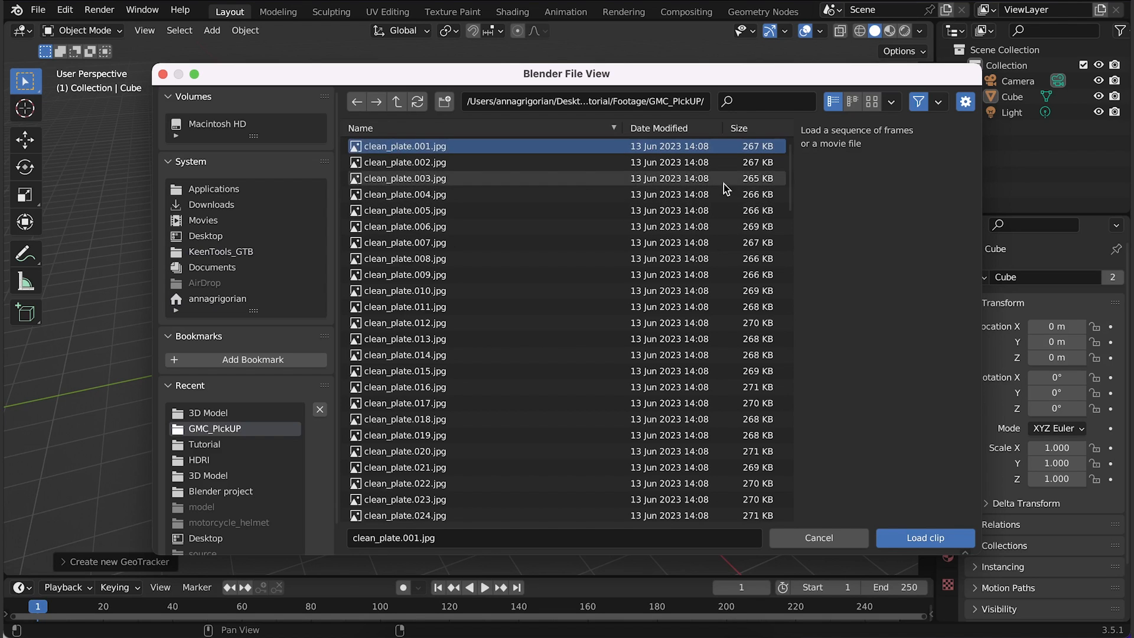
left_click_drag(789, 193, 780, 520)
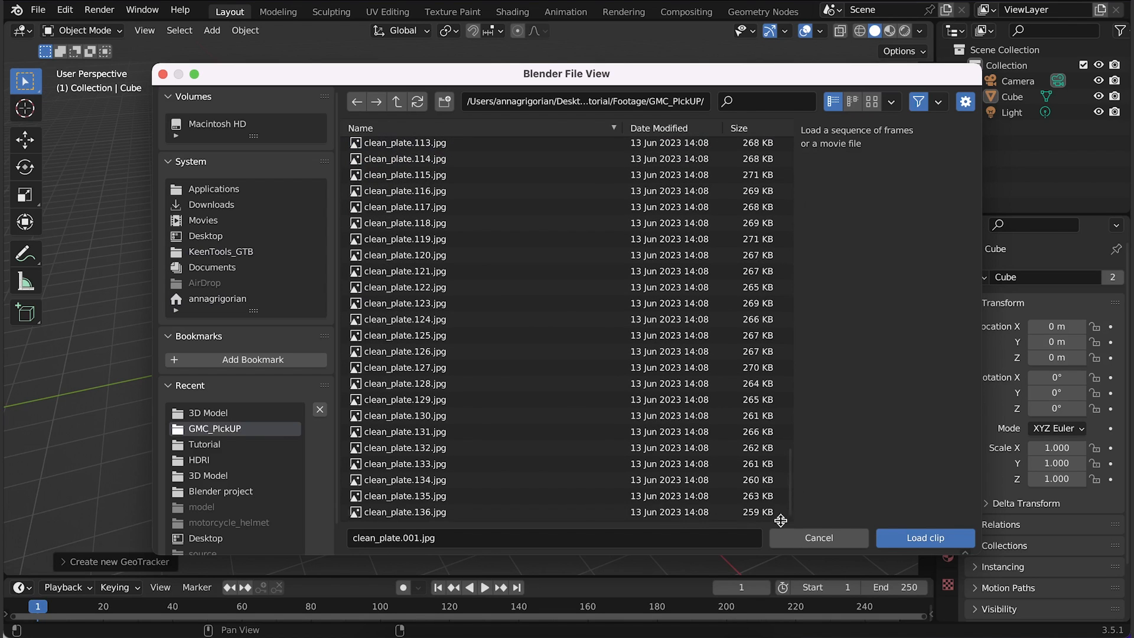
left_click(508, 512, "shift")
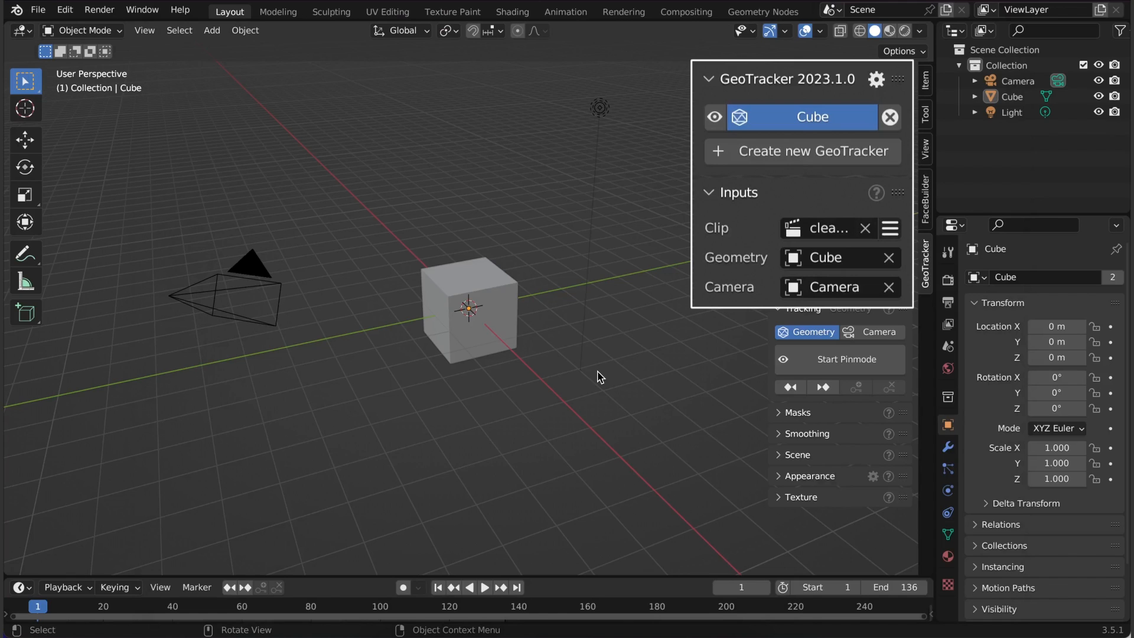
- Delete the default cube from the scene
left_click(480, 307)
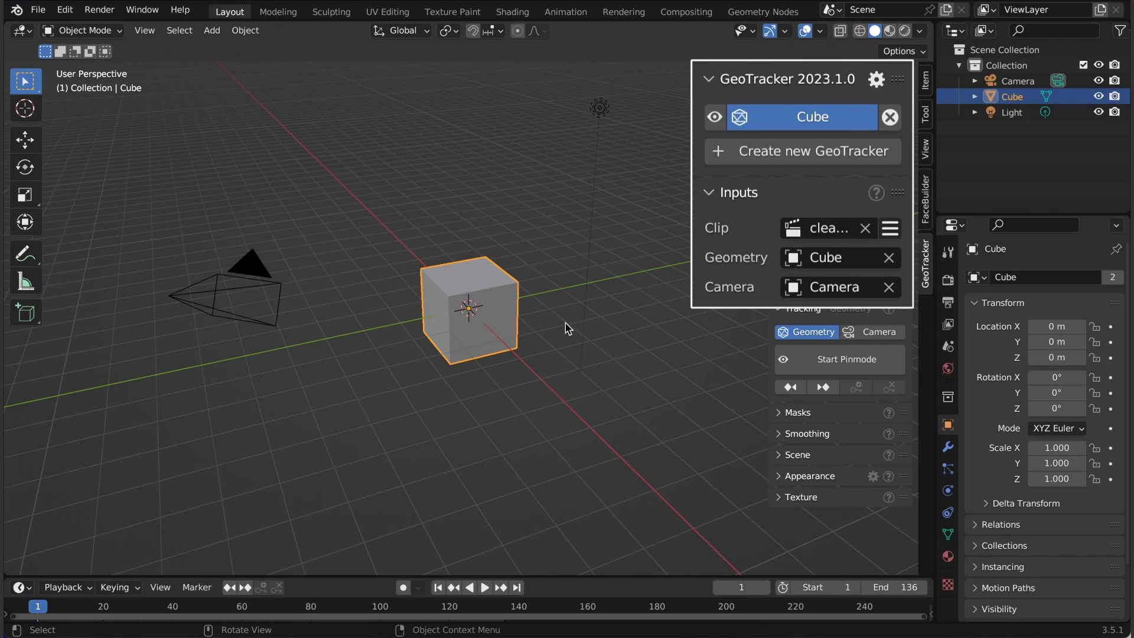
key("x")
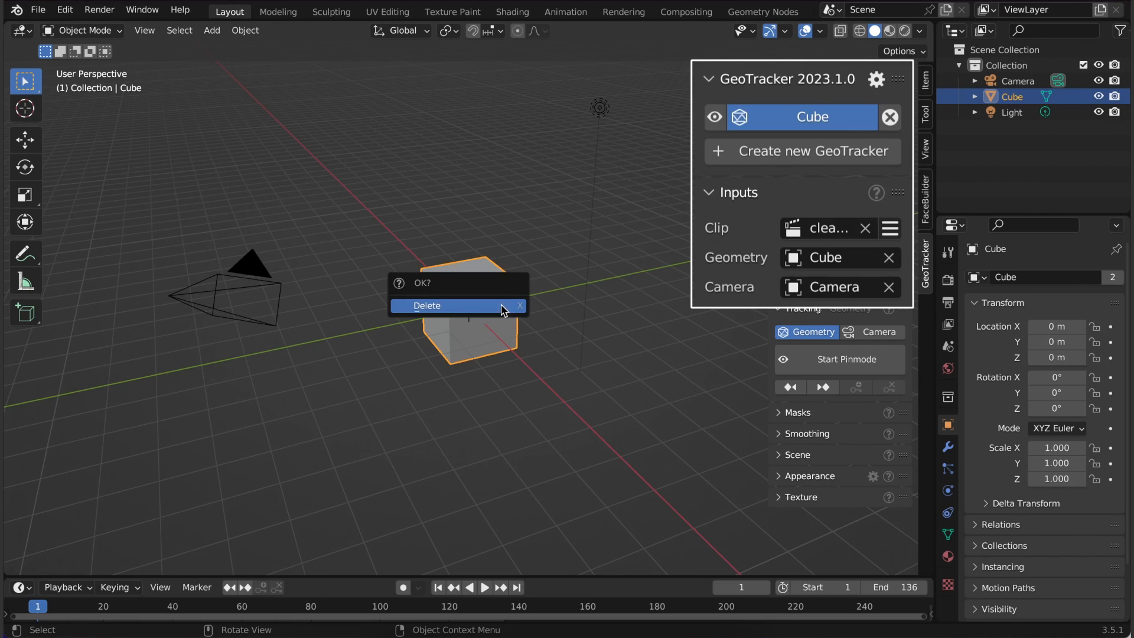
left_click(502, 308)
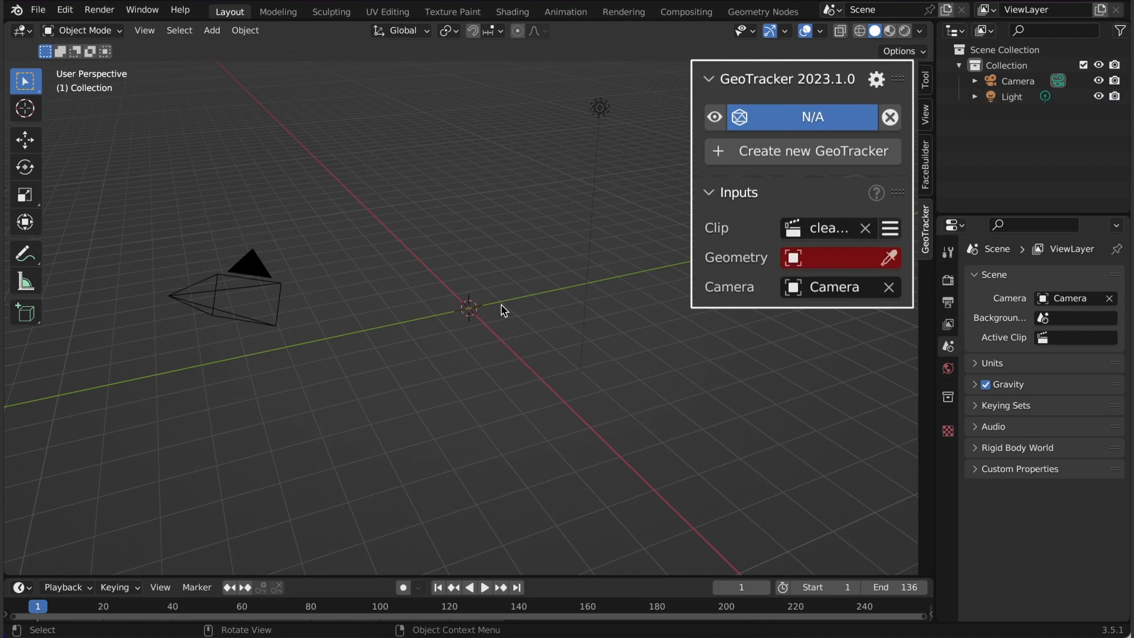
- Import the Sierra pickup truck model from its Wavefront OBJ file
left_click(39, 10)
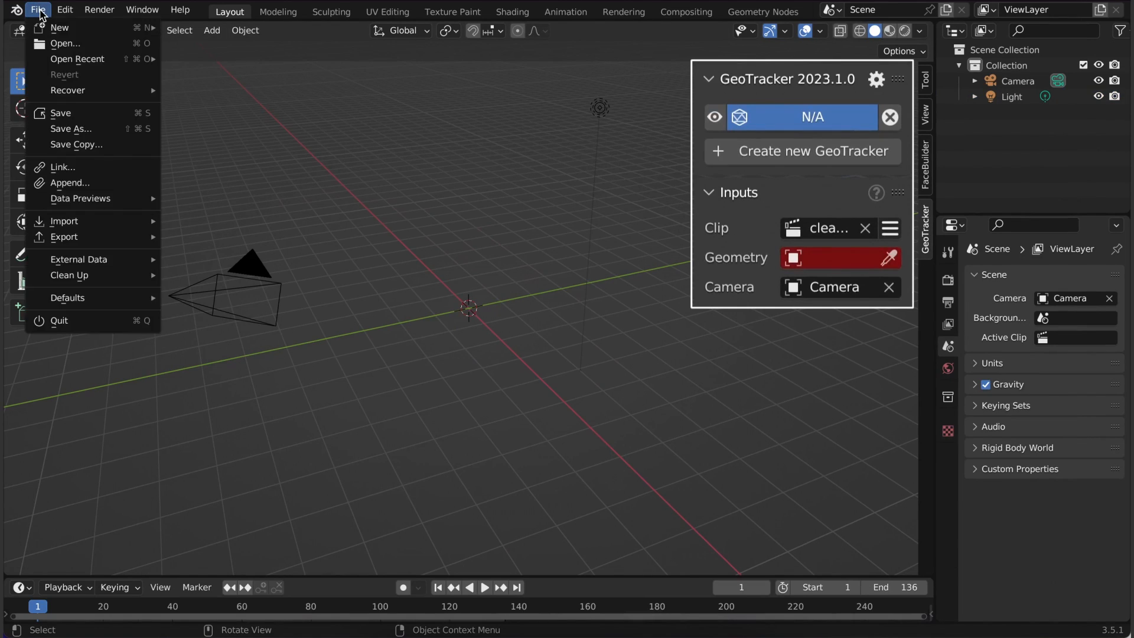
mouse_move(73, 224)
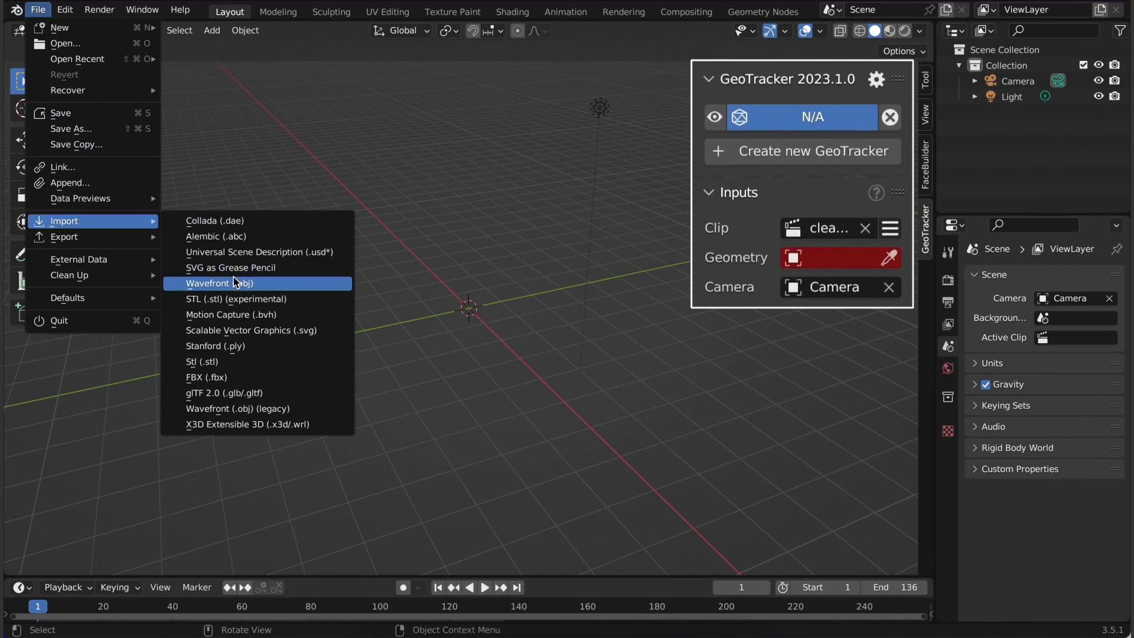
left_click(208, 283)
left_click(906, 540)
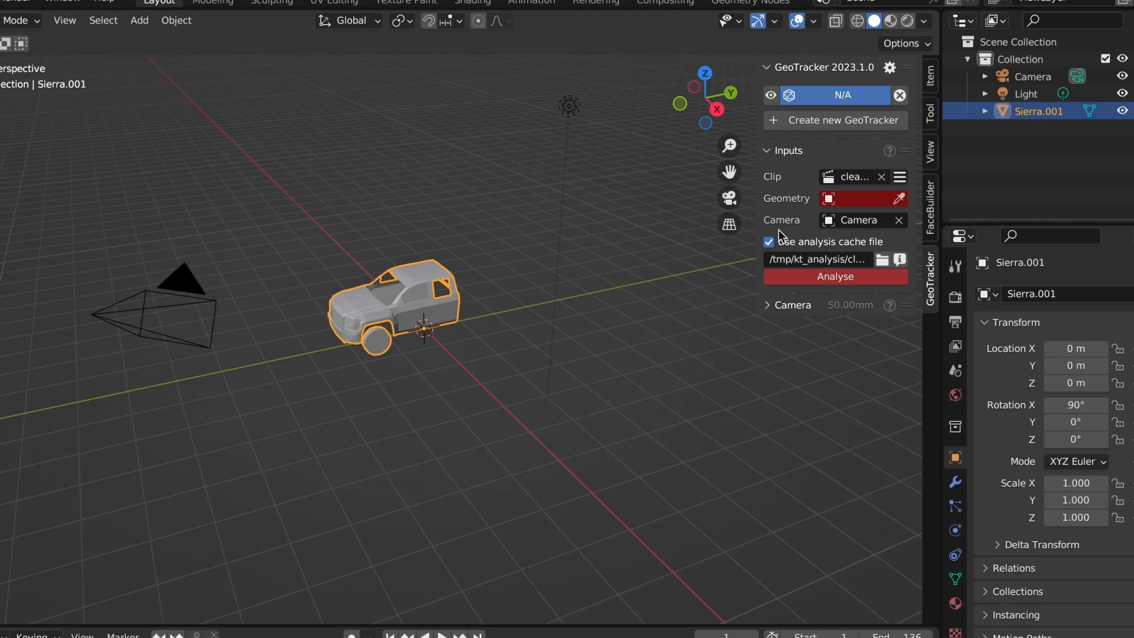
- Assign the imported Sierra truck as the GeoTracker's geometry by picking it in the viewport
left_click(847, 199)
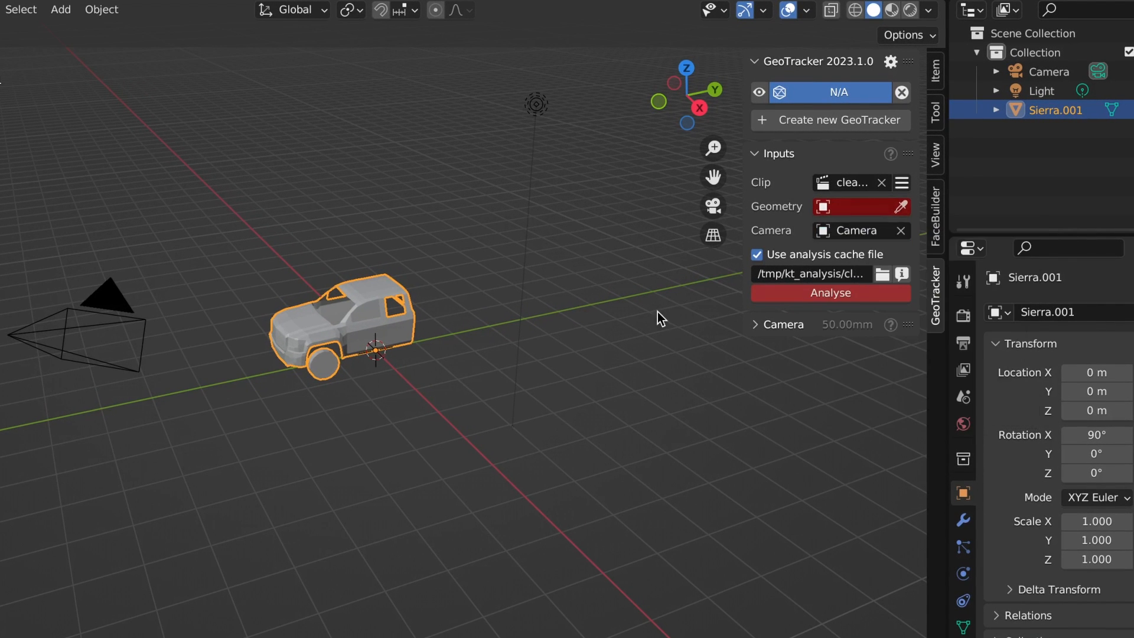
left_click(900, 207)
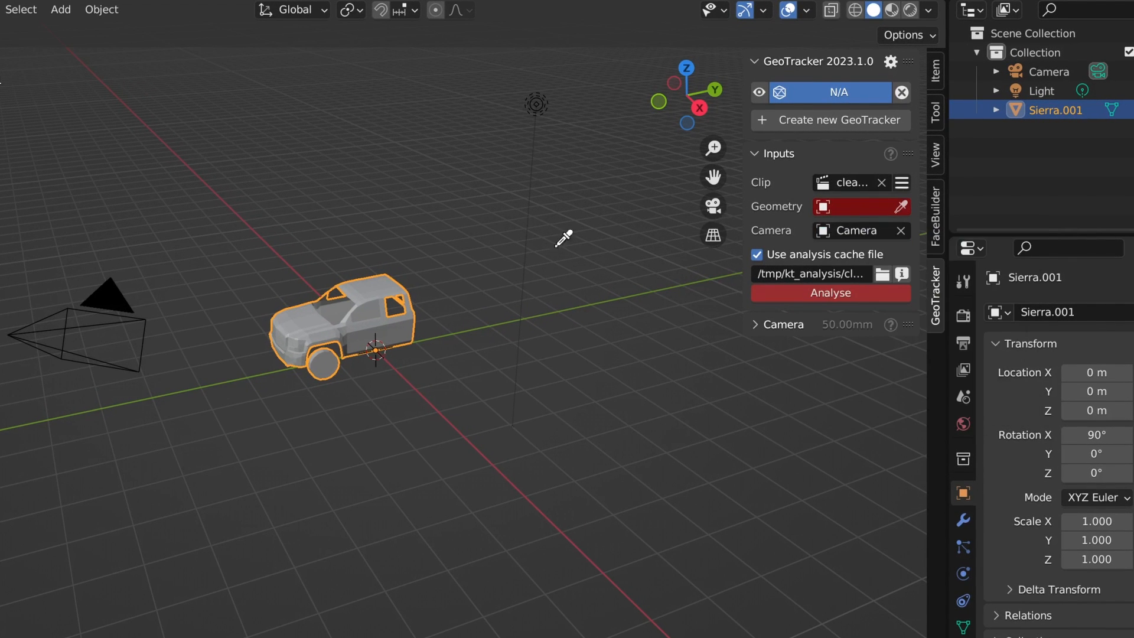
left_click(378, 284)
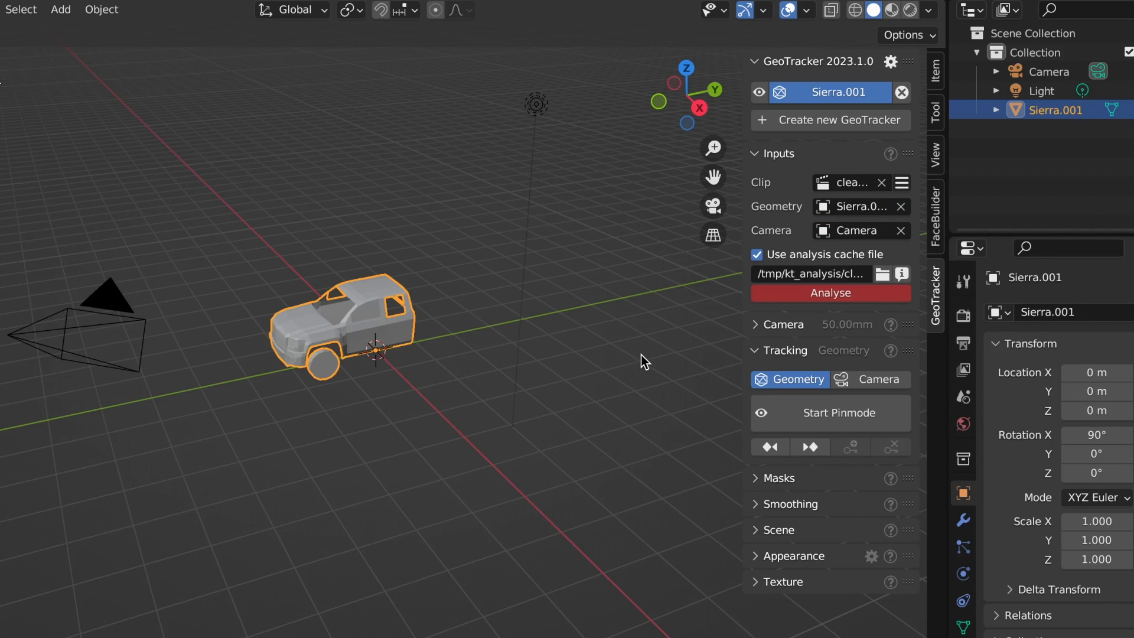
- Delete the light from the scene, keeping the camera and the truck
left_click(116, 296)
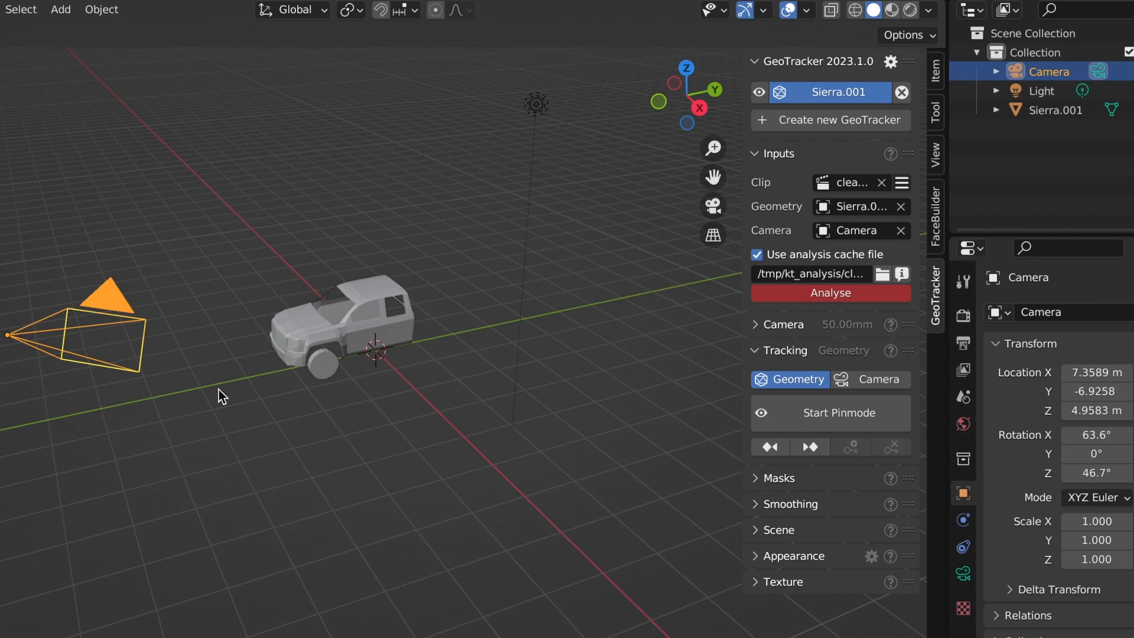
left_click(532, 106)
key("x")
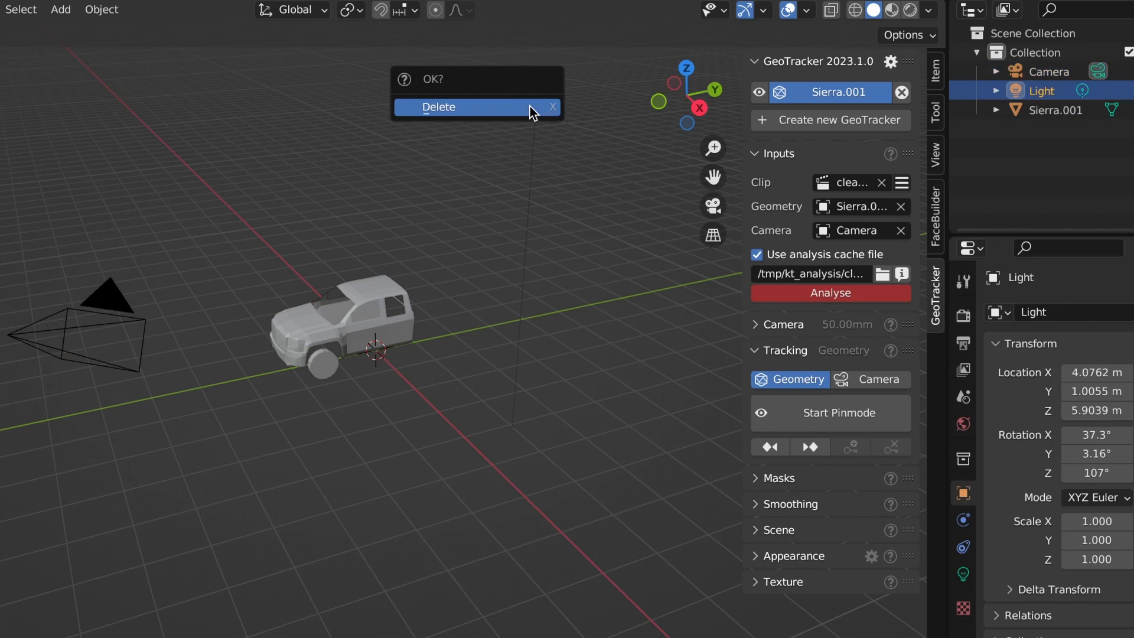
left_click(531, 107)
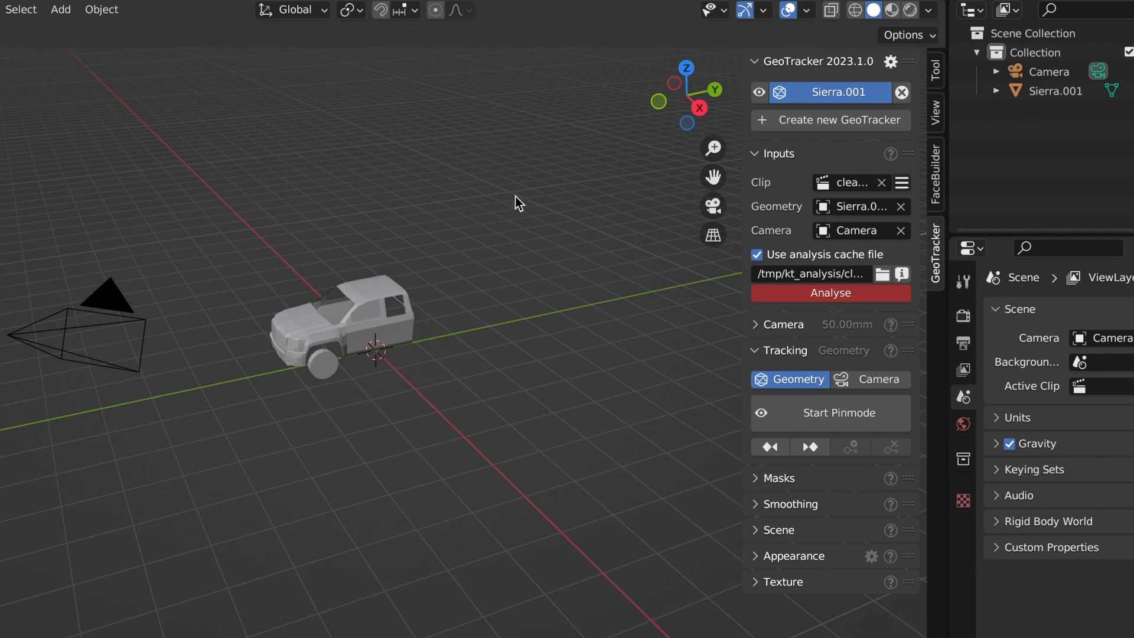
- Analyse the loaded clip from frame 1 to 136 with the analysis cache file enabled
left_click(822, 291)
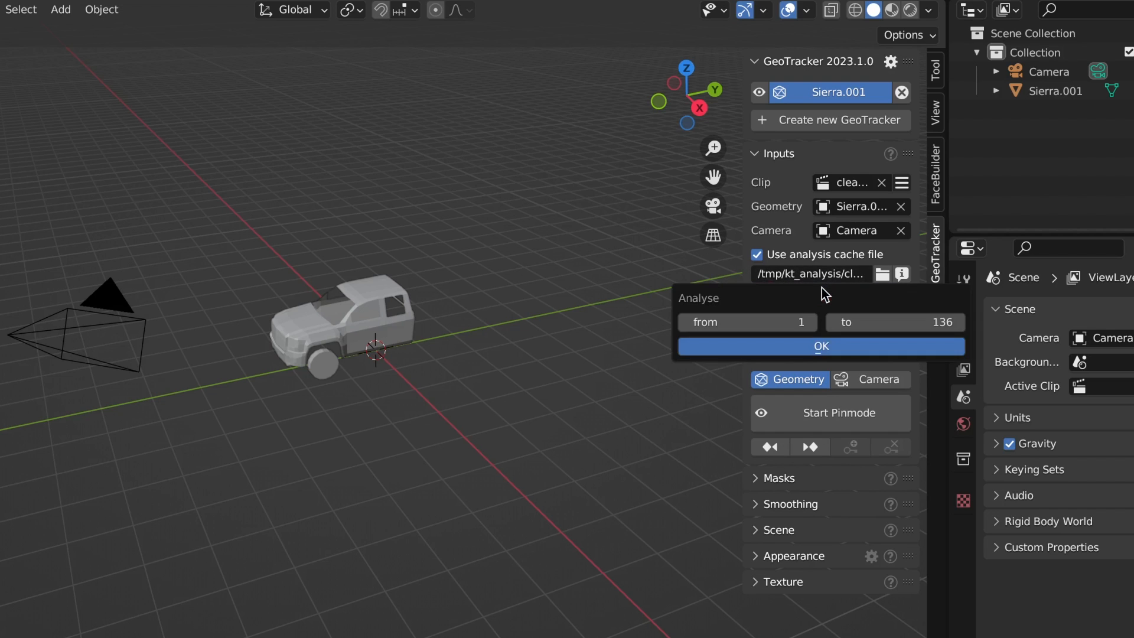
left_click(857, 347)
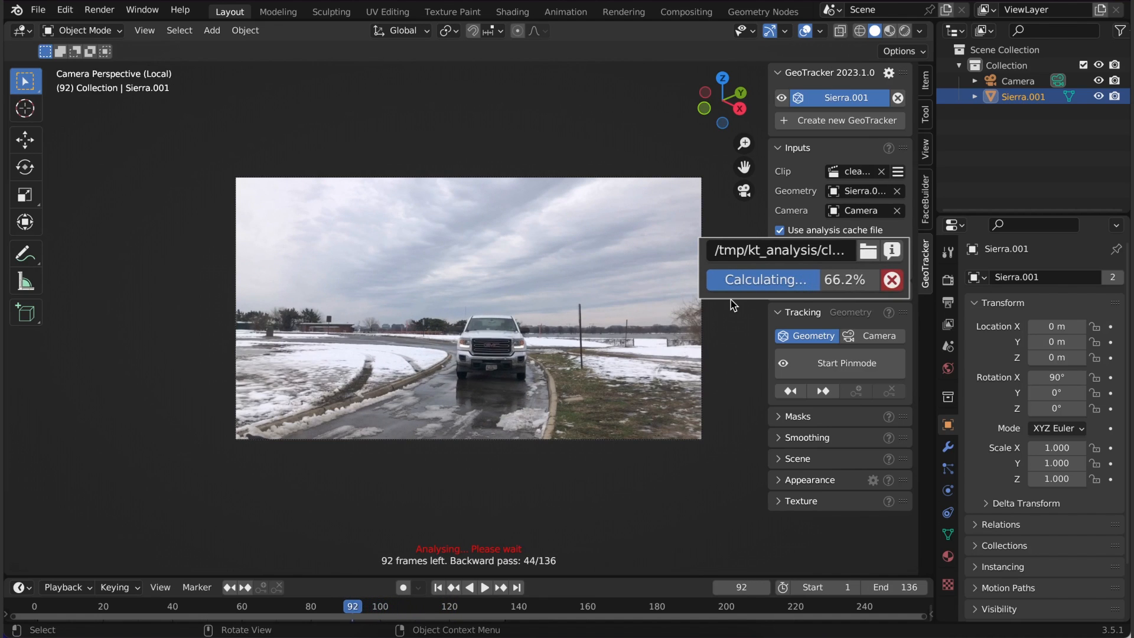
left_click(868, 250)
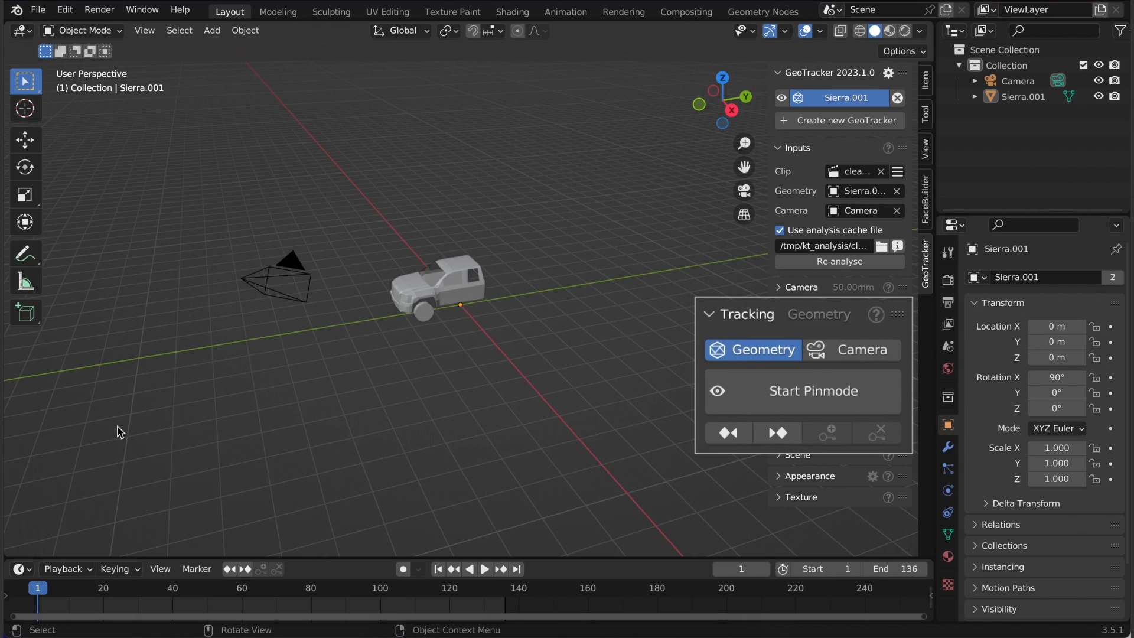
- Set GeoTracker to track the geometry rather than the camera and start Pinmode
left_click(763, 352)
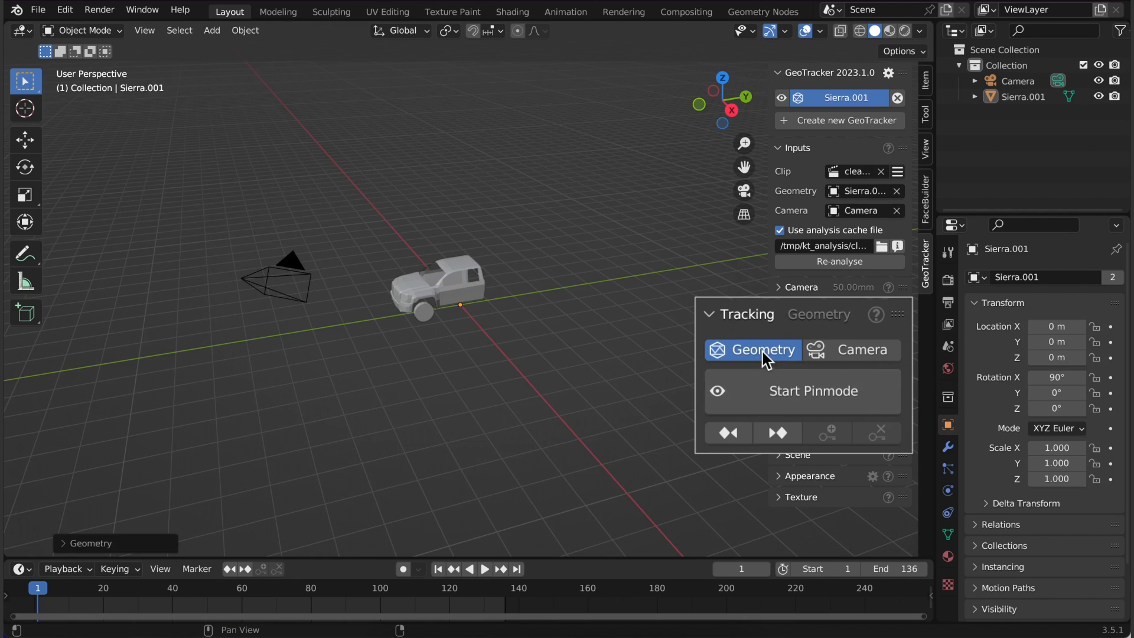
left_click(821, 349)
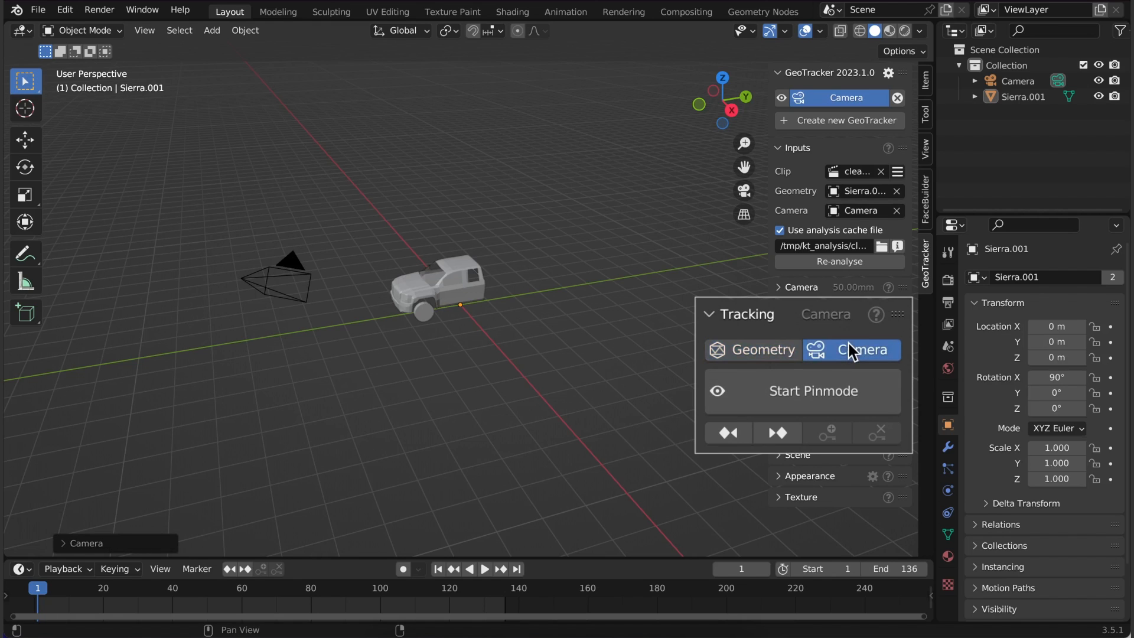
left_click(761, 356)
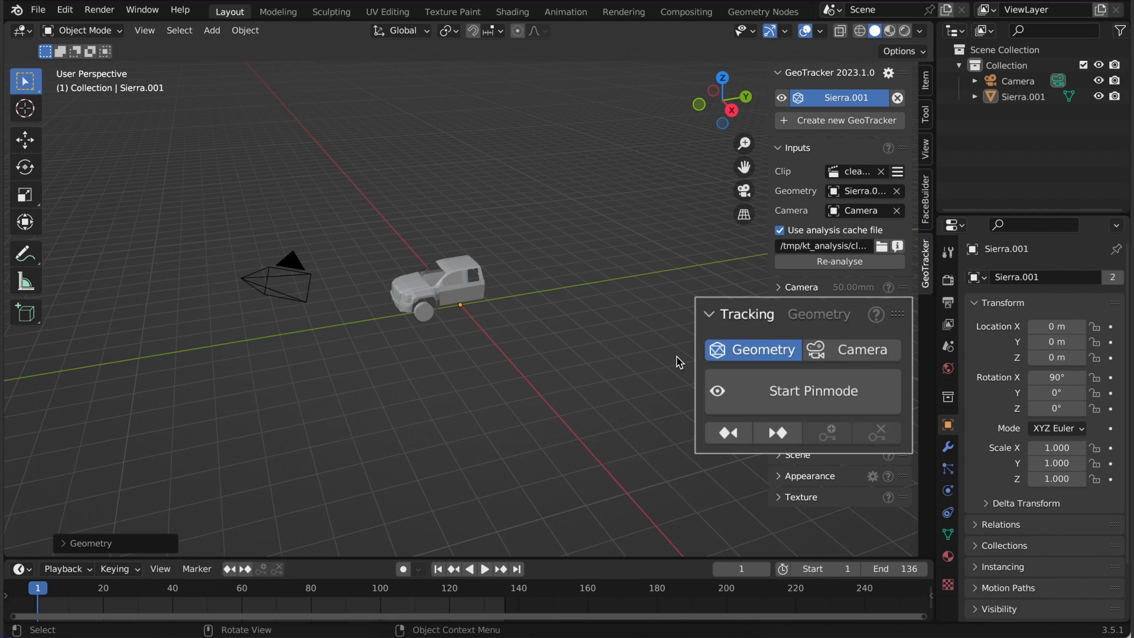
left_click(806, 384)
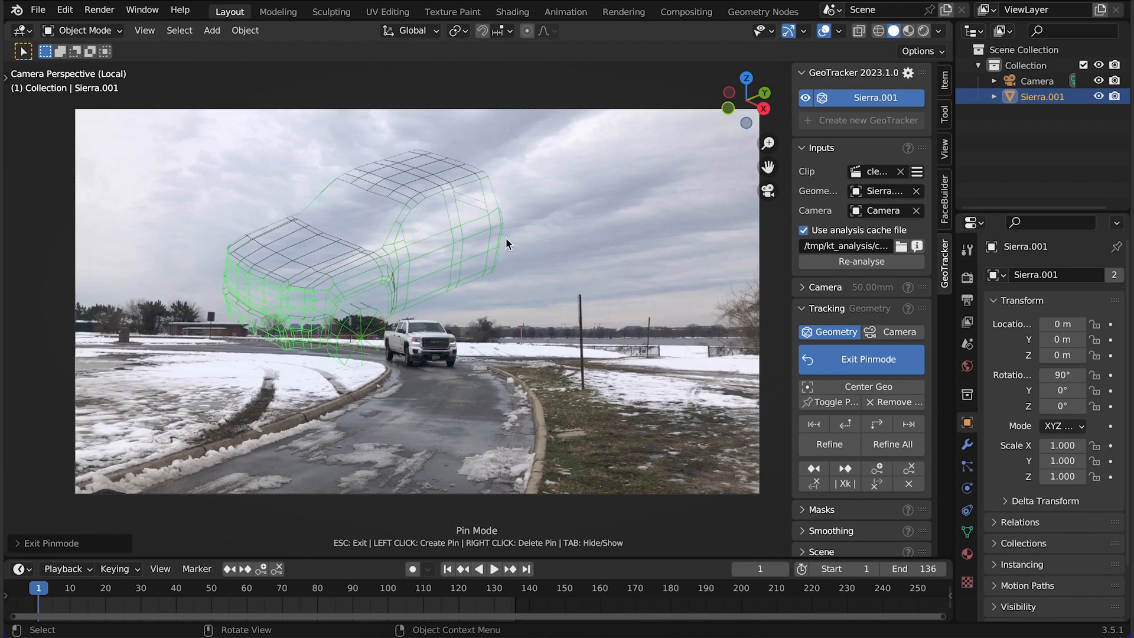
- Pin the truck wireframe at several points and pull it roughly onto the pickup in the footage at frame 1
scroll(540, 345, "up", 2)
left_click_drag(177, 318, 444, 363)
left_click_drag(303, 308, 384, 359)
left_click_drag(425, 293, 365, 331)
- Set the pin size to 10.1 in the GeoTracker appearance settings
scroll(855, 530, "down", 5)
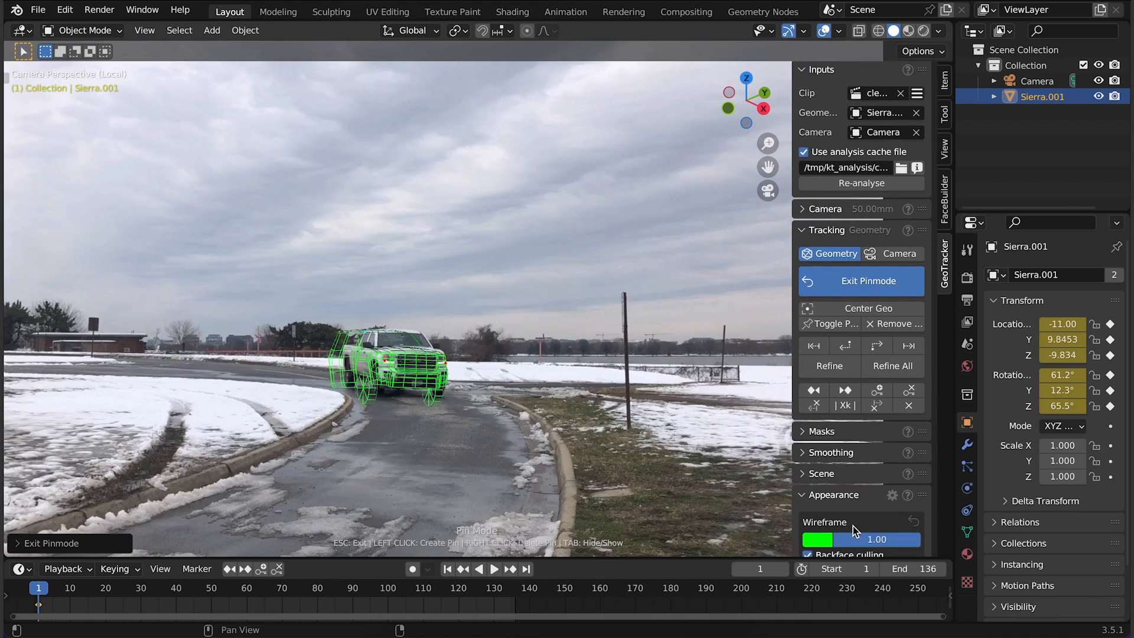
mouse_move(913, 476)
left_mouse_down()
mouse_move(851, 477)
mouse_move(915, 476)
left_mouse_up()
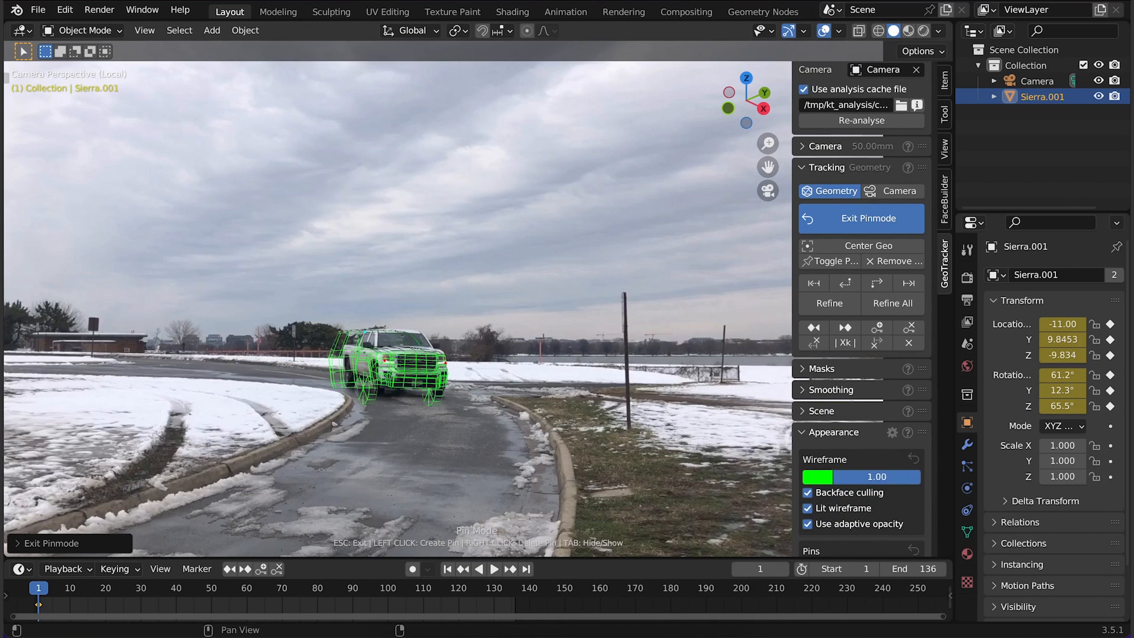
scroll(867, 489, "down", 2)
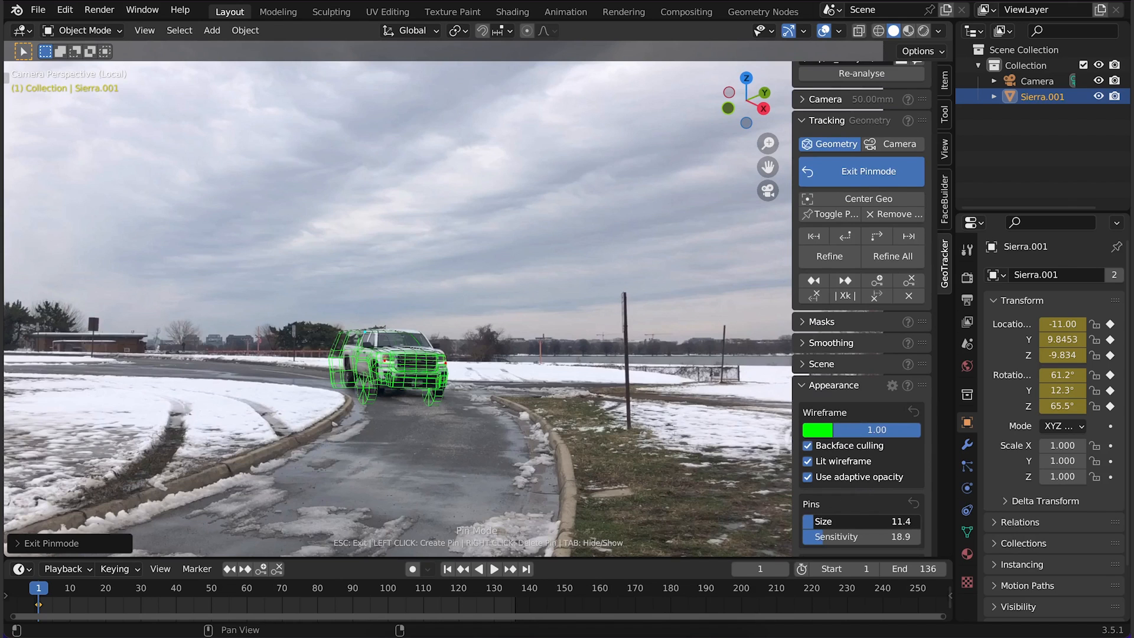
left_click_drag(861, 521, 844, 521)
- Align the wireframe closer by pinning the windshield's upper corner and the fog light and adjusting the headlight pin
scroll(449, 189, "up", 5)
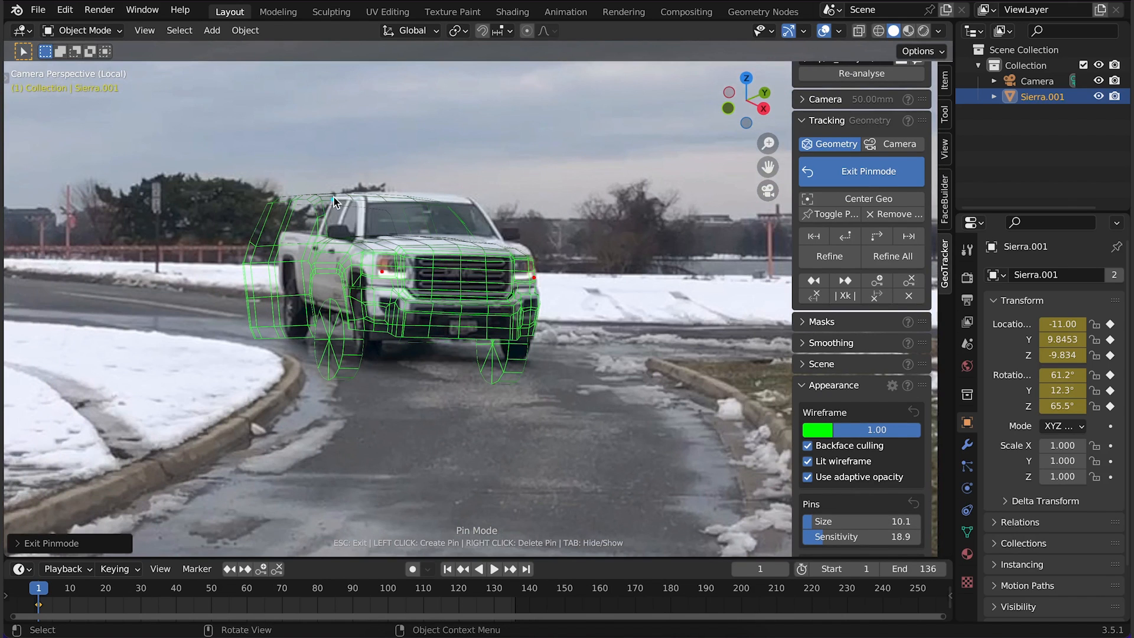
left_click_drag(336, 199, 367, 200)
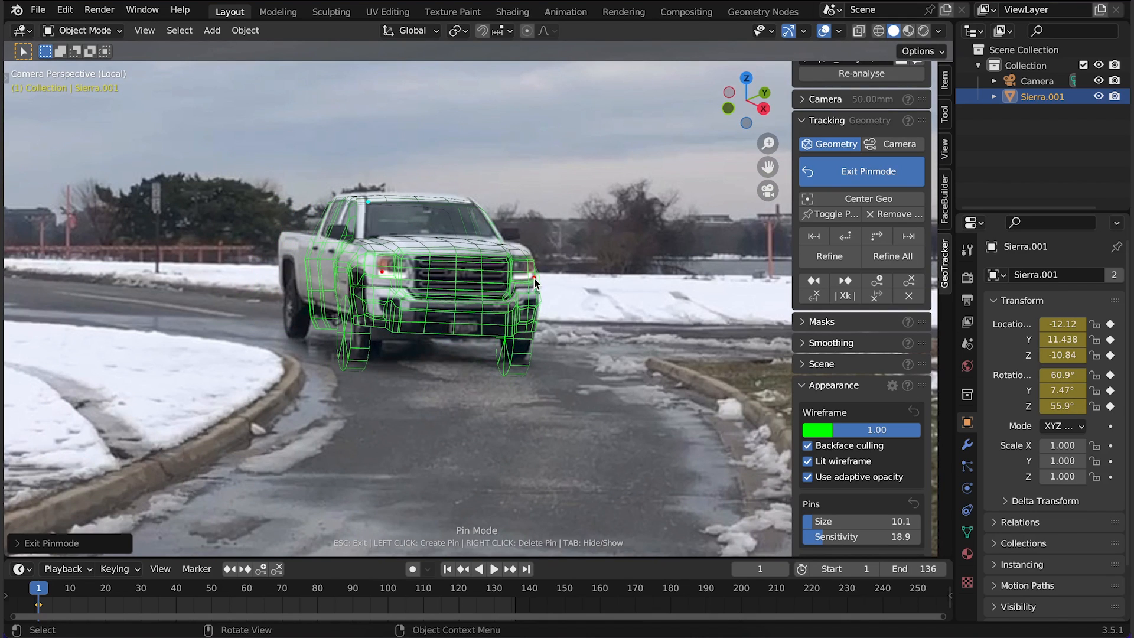
left_click_drag(533, 278, 531, 268)
scroll(261, 218, "up", 2)
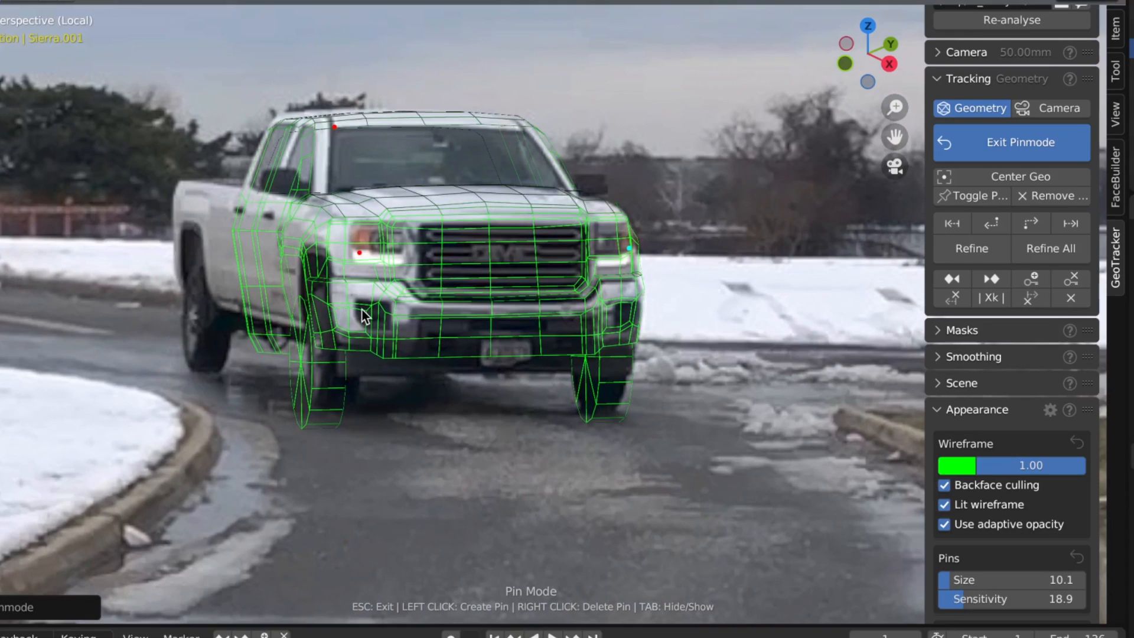
left_click(362, 309)
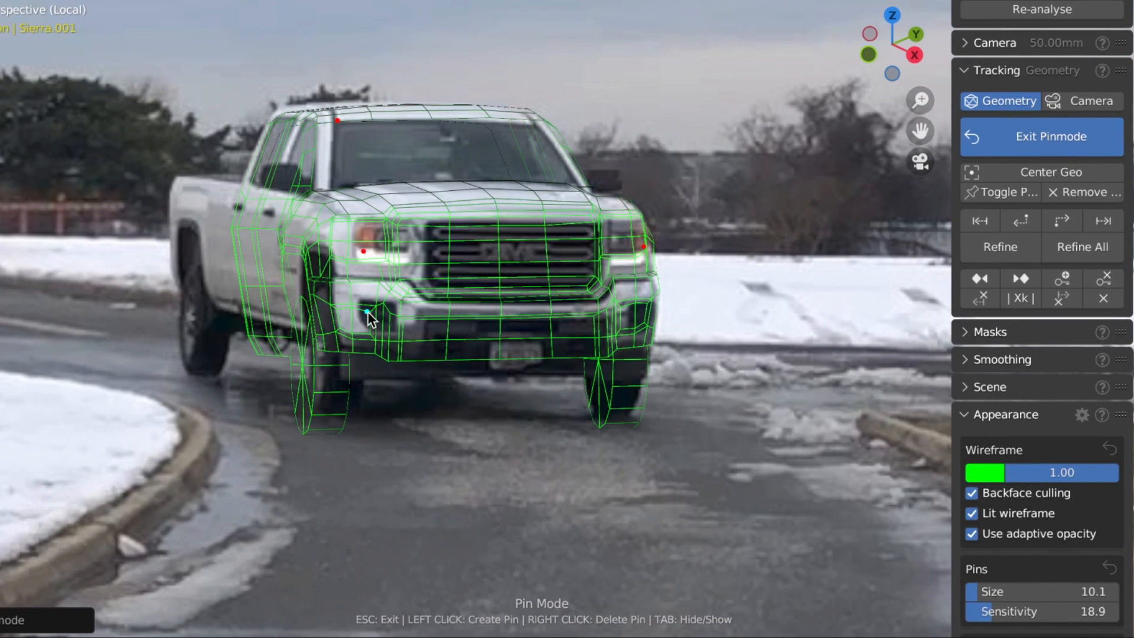
left_click_drag(367, 311, 388, 306)
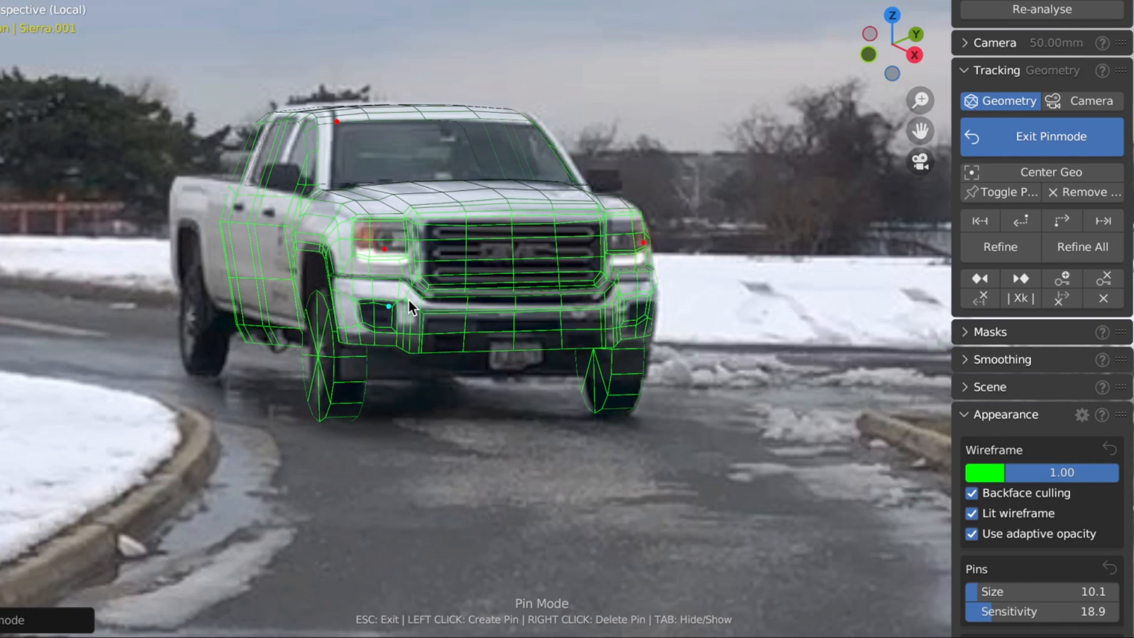
- Try extra pins on the truck's hood, grille and bumper, and delete the hood pin
left_click(635, 308)
left_click(433, 202)
left_click(483, 271)
left_click(462, 317)
right_click(433, 202)
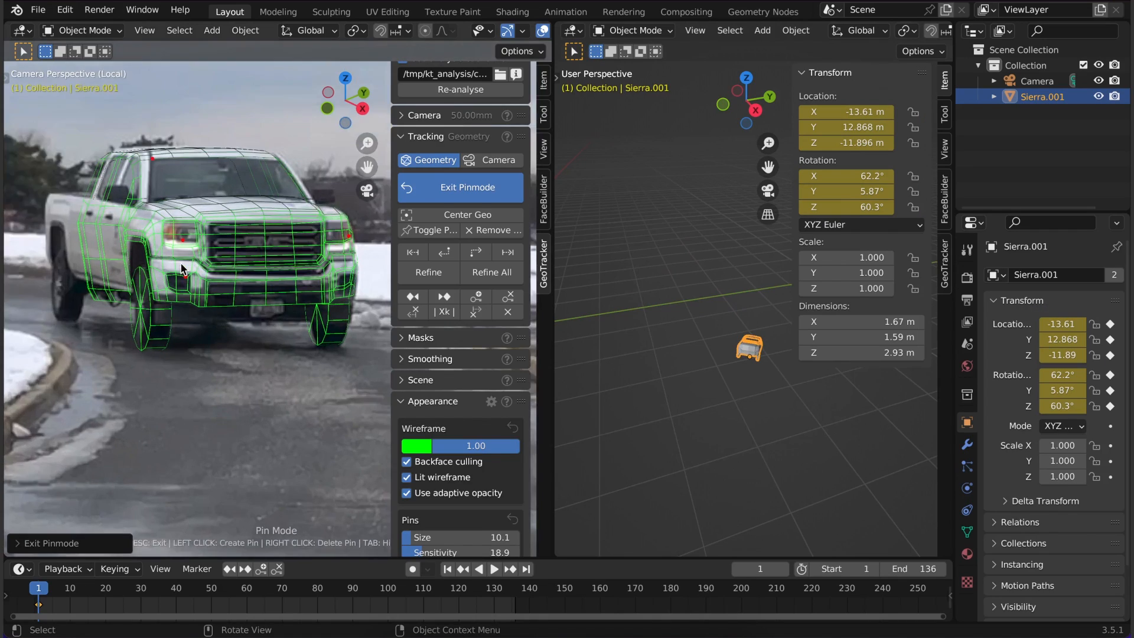
- Fine-tune the fog light, headlight and windshield corner pins at frame 1 to match the truck in the footage
scroll(626, 248, "up", 2)
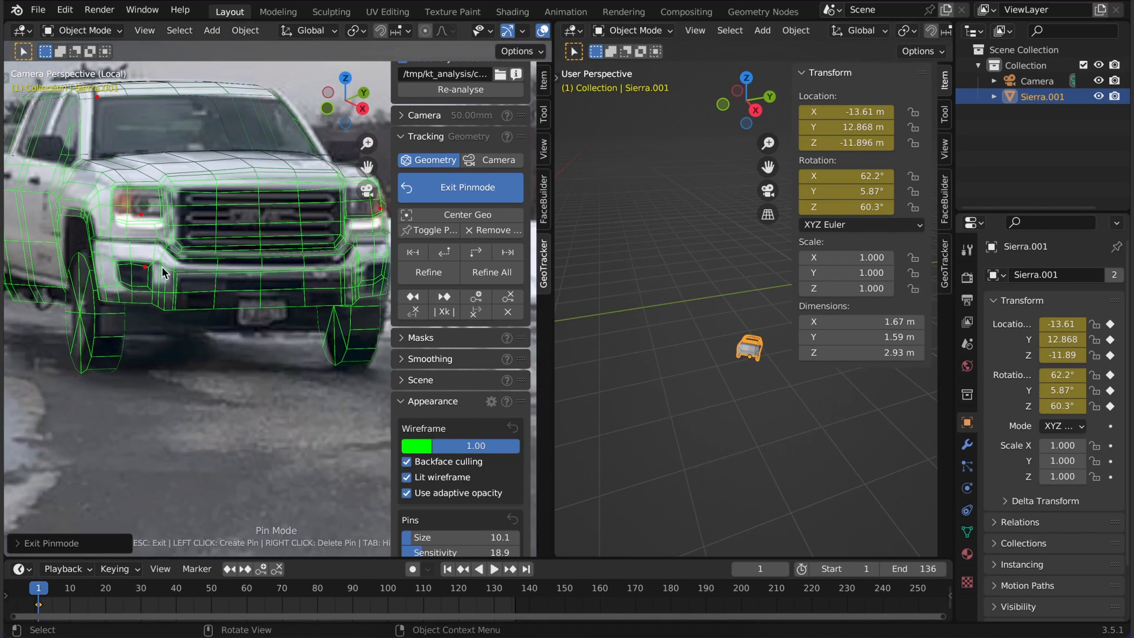
left_click_drag(145, 267, 147, 264)
left_click_drag(380, 208, 384, 210)
scroll(194, 220, "down", 1)
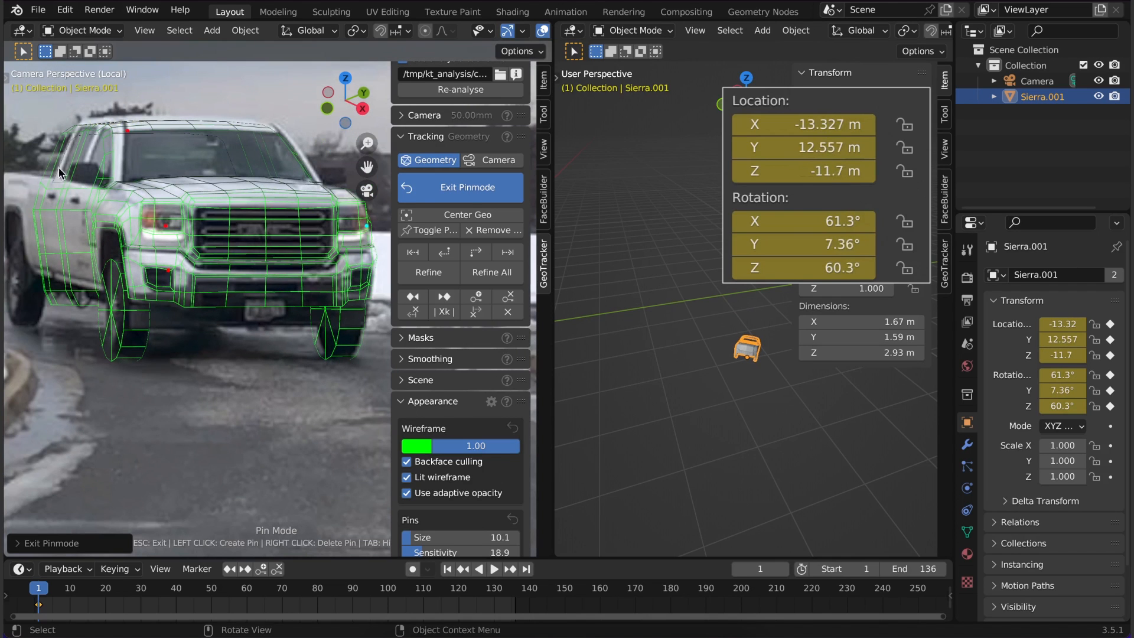
left_click_drag(126, 133, 135, 127)
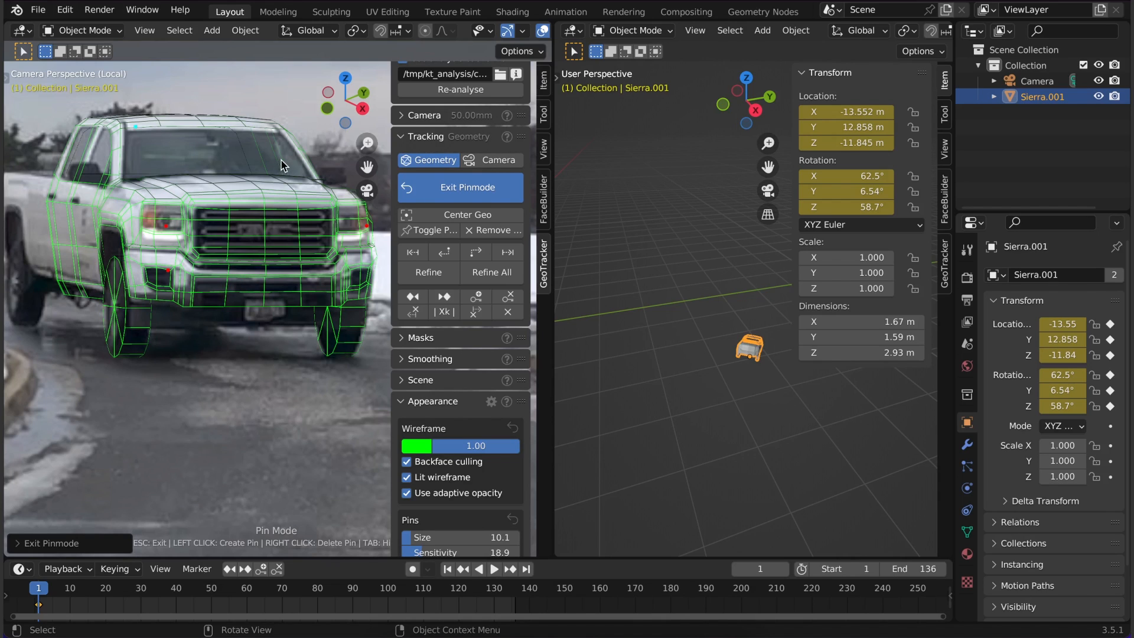
- Enable focal length estimation for the fixed-lens camera in GeoTracker
left_click(402, 116)
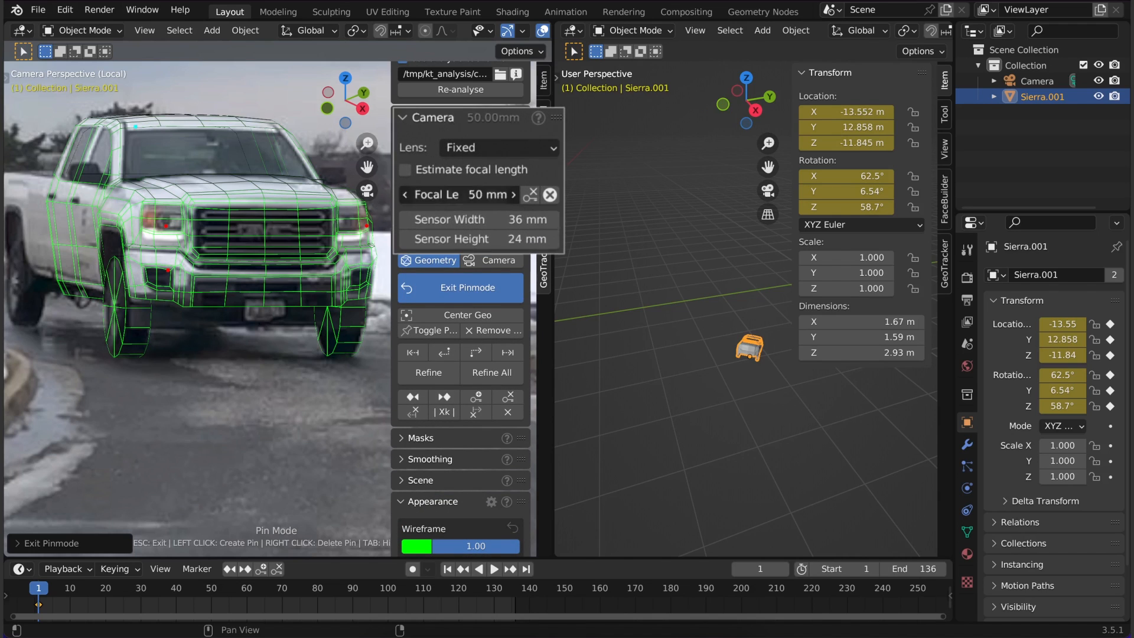
left_click(427, 177)
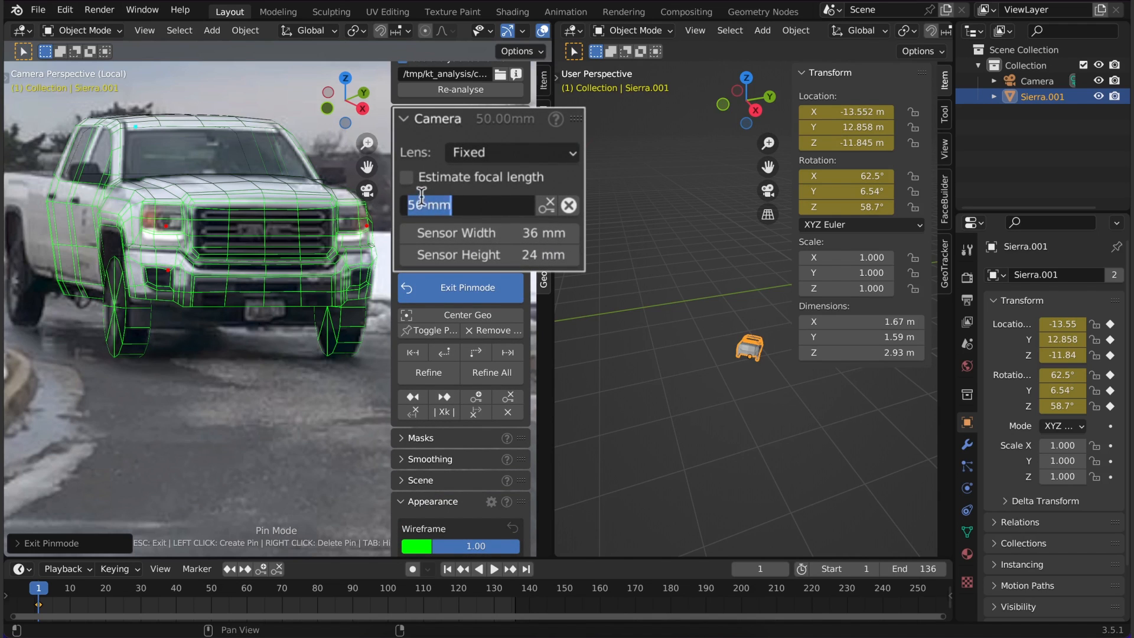
left_click(406, 177)
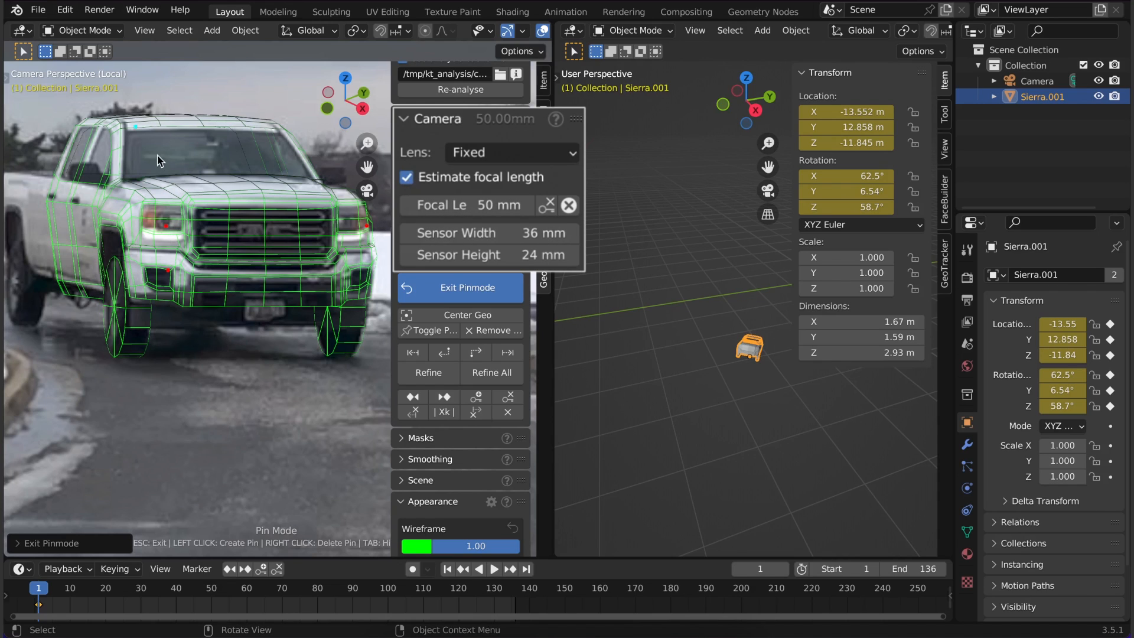
- Adjust the windshield corner, fog light and outer headlight pins so GeoTracker estimates the camera's focal length
left_click_drag(135, 127, 101, 125)
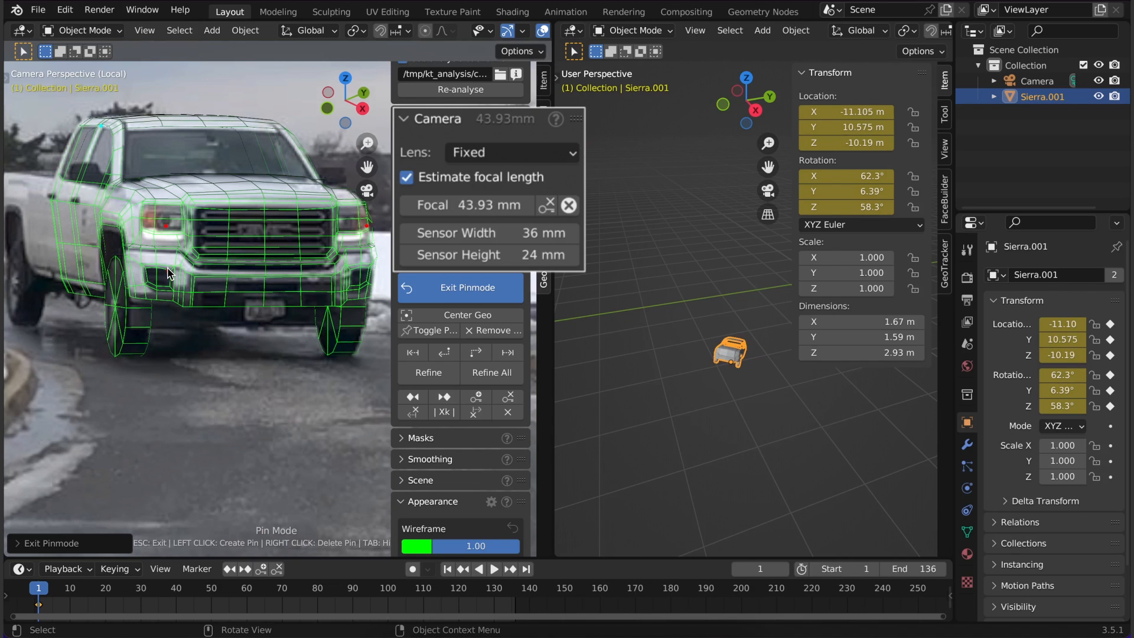
left_click_drag(169, 269, 169, 270)
left_click_drag(366, 225, 370, 226)
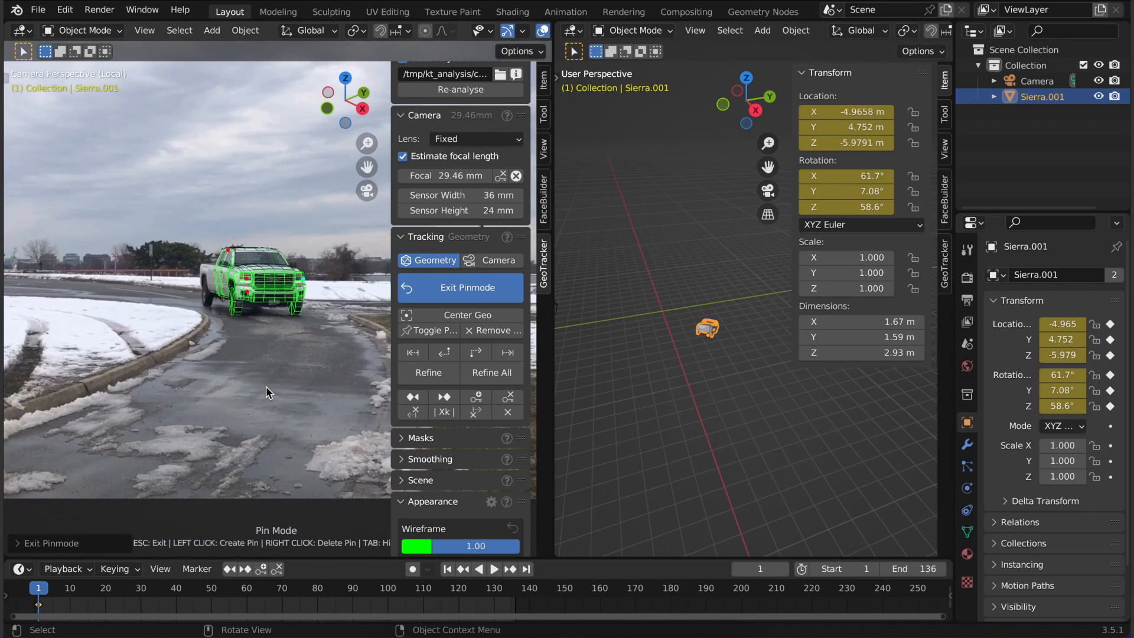
- Track the truck forward to the clip's end and correct the headlight, fog light and windshield pins at frame 136
left_click(480, 349)
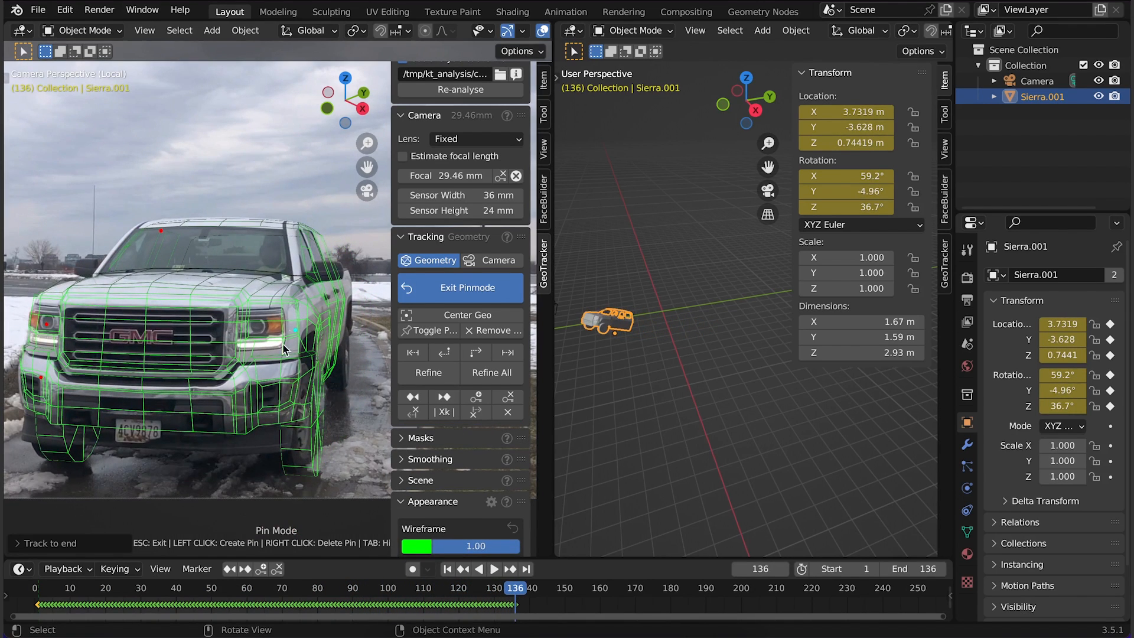
left_click_drag(296, 332, 282, 339)
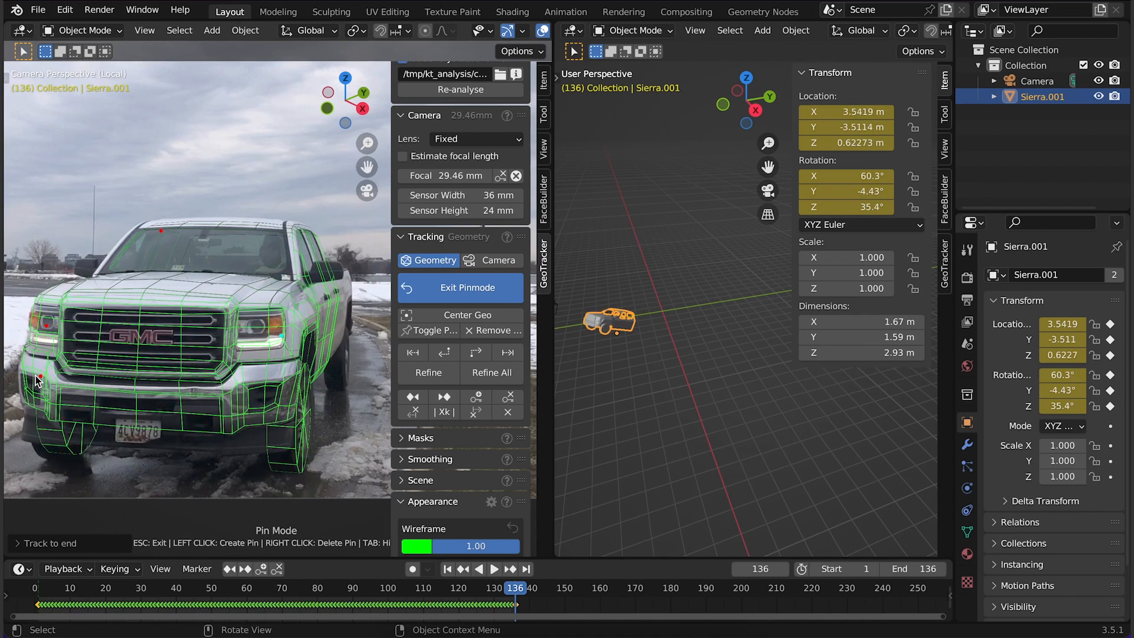
left_click_drag(40, 377, 36, 380)
left_click_drag(46, 324, 41, 332)
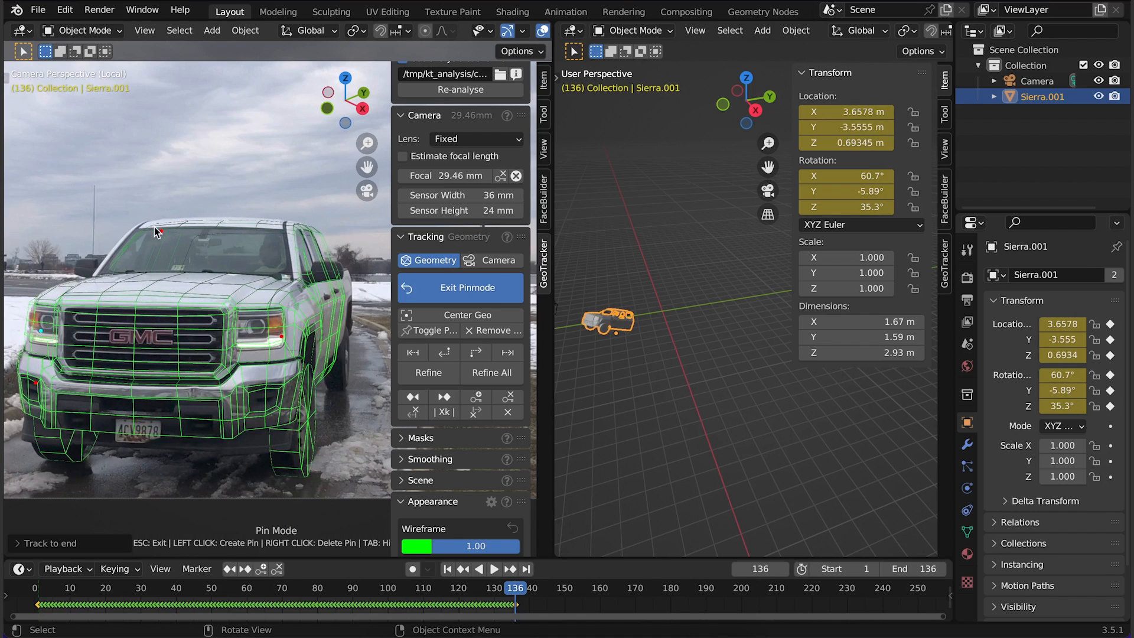
left_click_drag(161, 231, 152, 231)
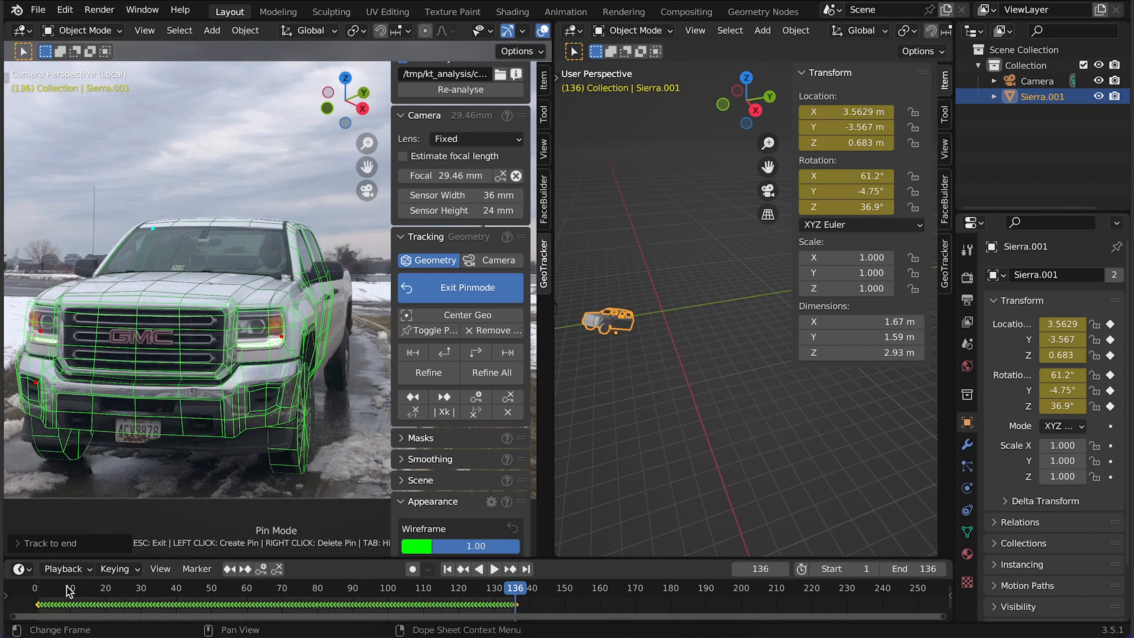
- Check the track between frames 120 and 136, and refine it from frame 70
left_click_drag(476, 587, 459, 587)
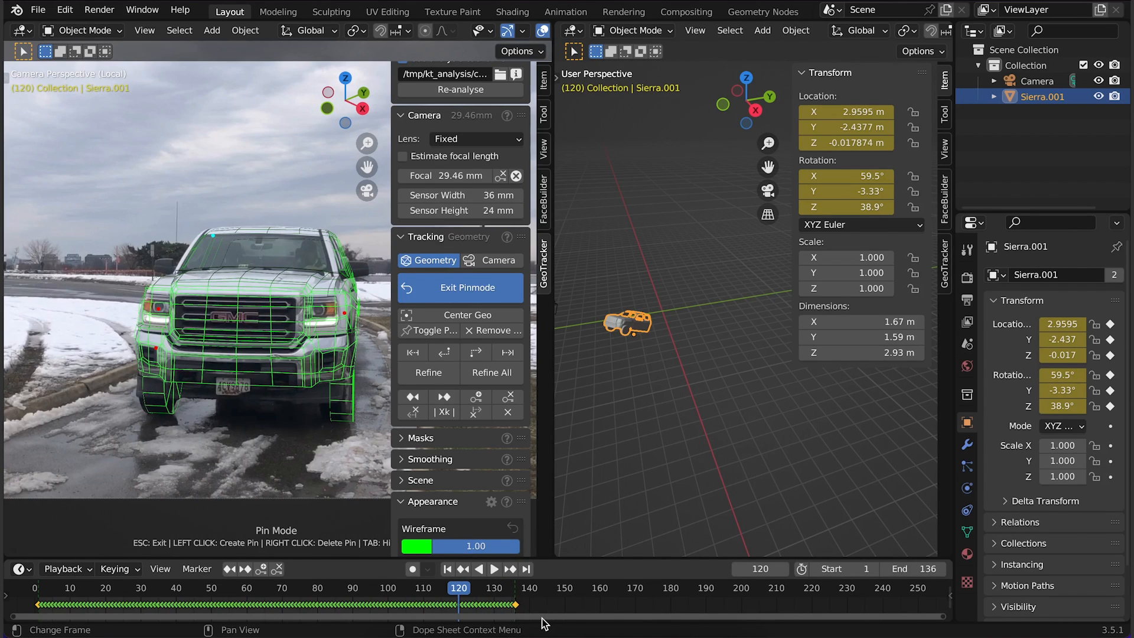
left_click(512, 590)
left_click_drag(512, 586, 515, 583)
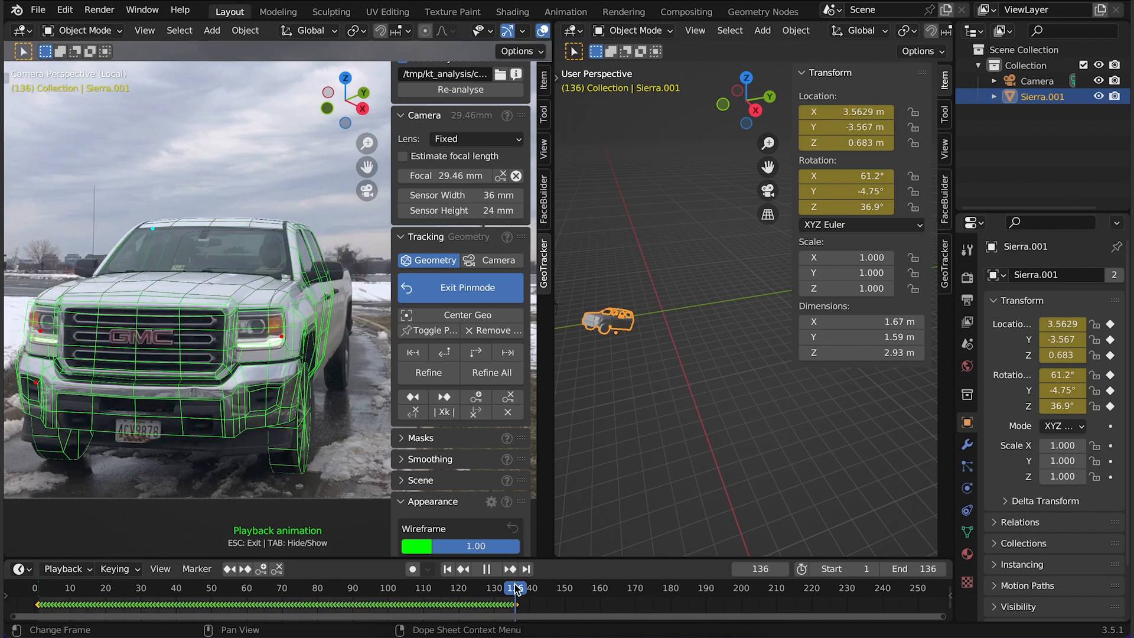
left_click_drag(515, 583, 515, 584)
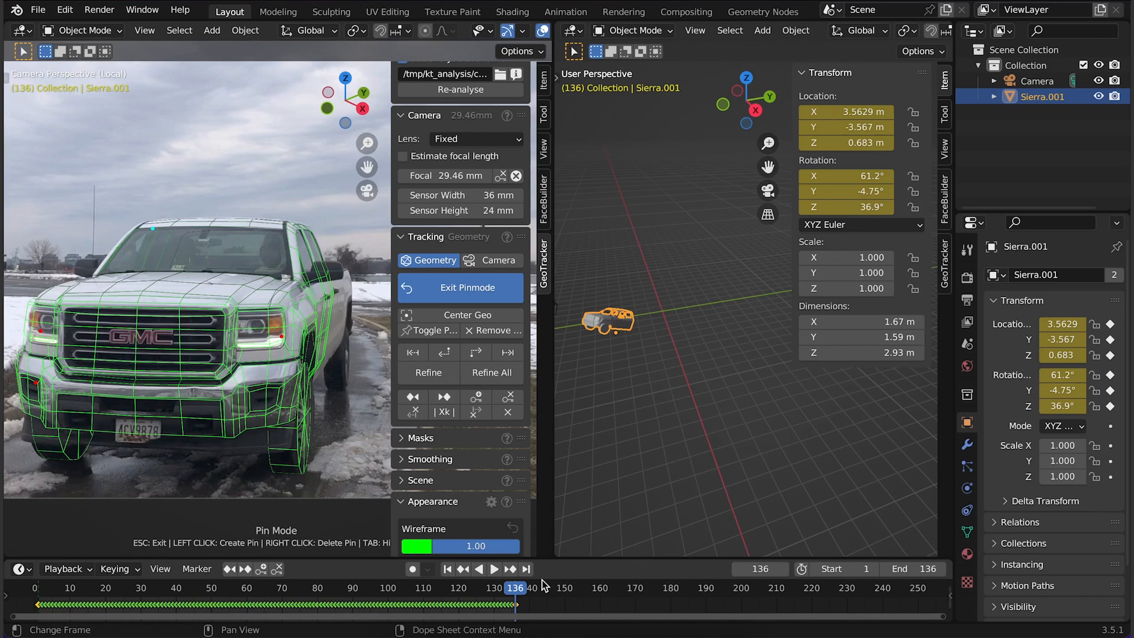
left_click(282, 592)
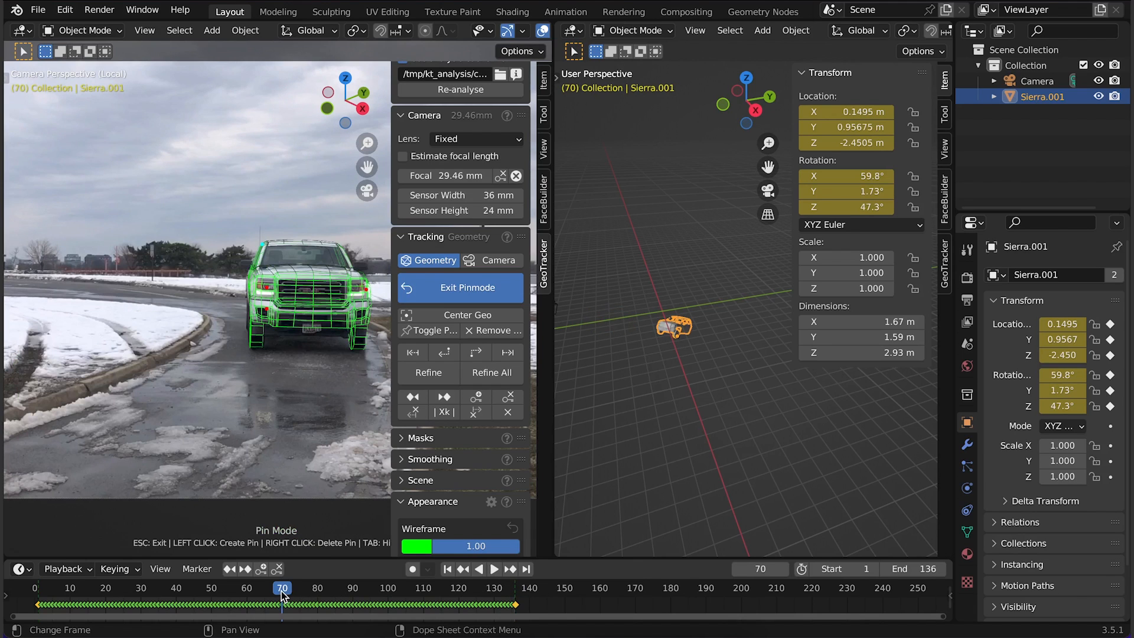
left_click(415, 378)
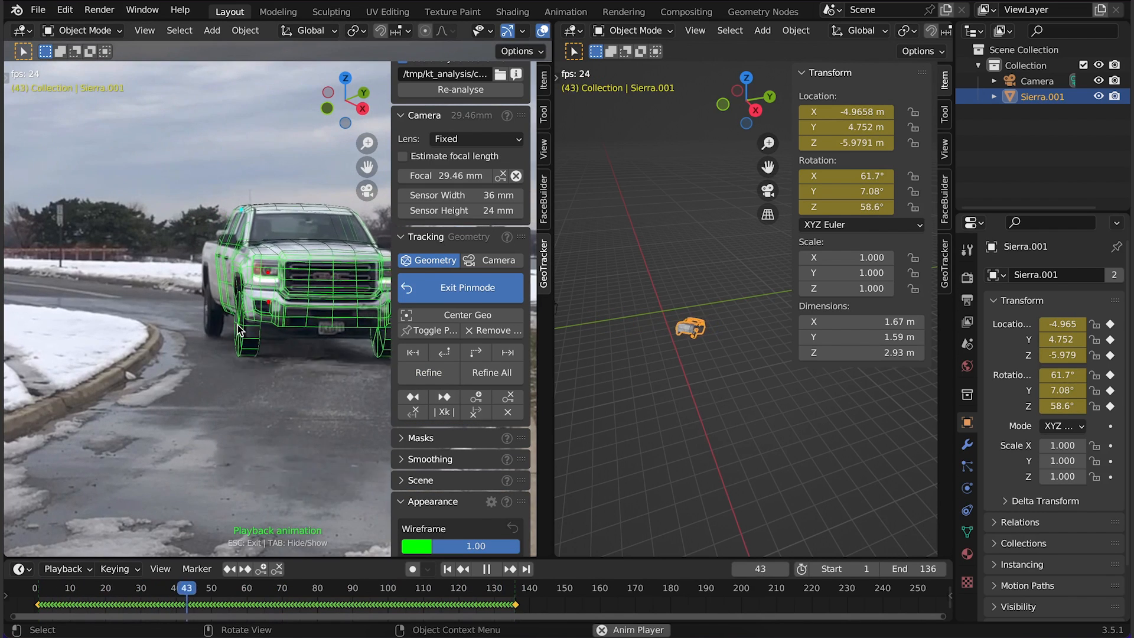
- Stop playback at frame 65, correct the windshield corner and headlight pins there, and refine the track
key("space")
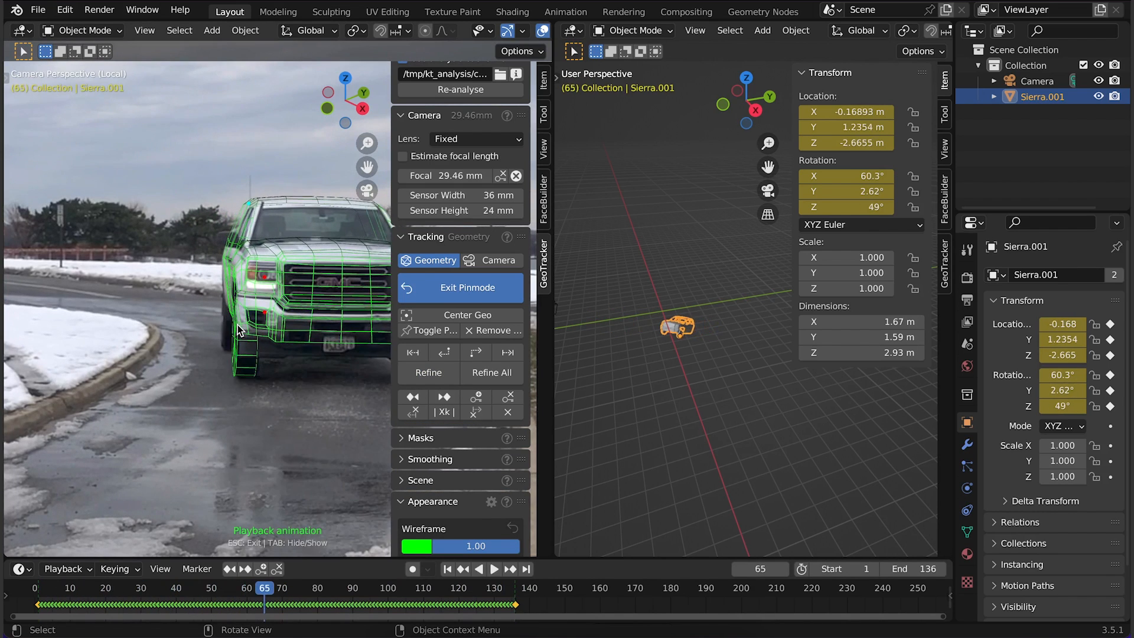
scroll(254, 224, "up", 3)
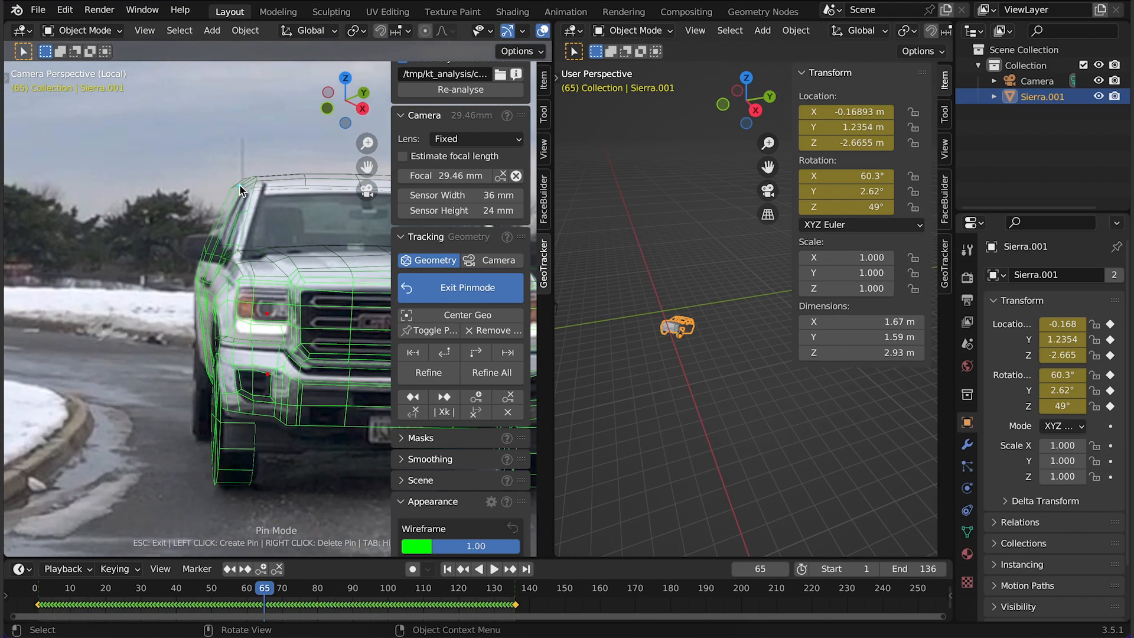
left_click_drag(239, 186, 248, 191)
middle_click_drag(278, 249, 95, 205, "shift")
left_click_drag(370, 273, 359, 271)
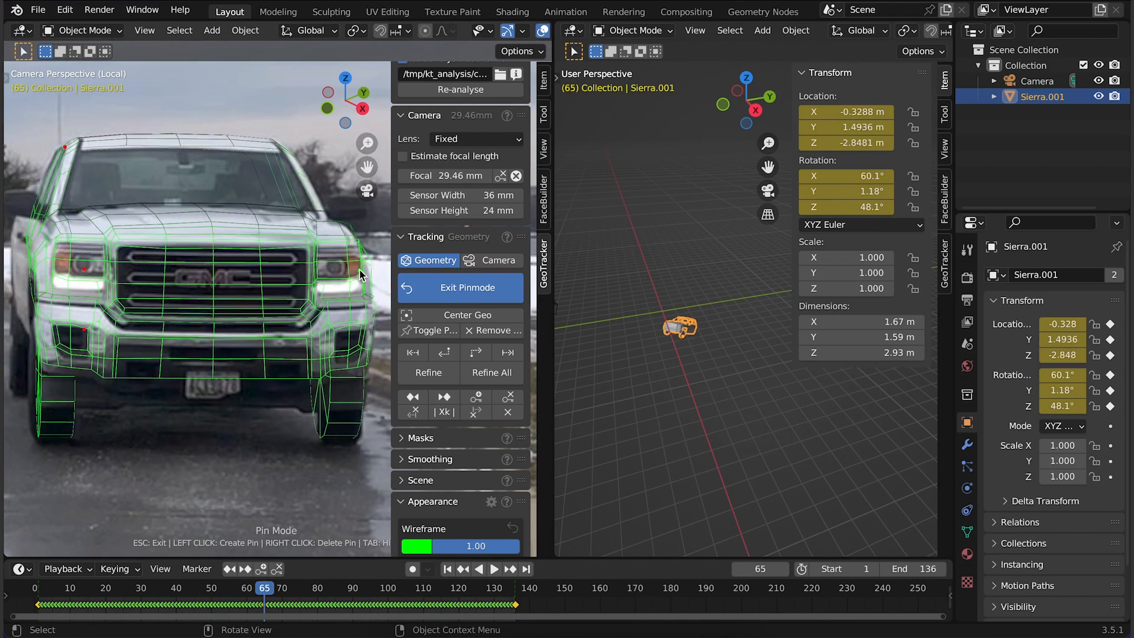
left_click(429, 372)
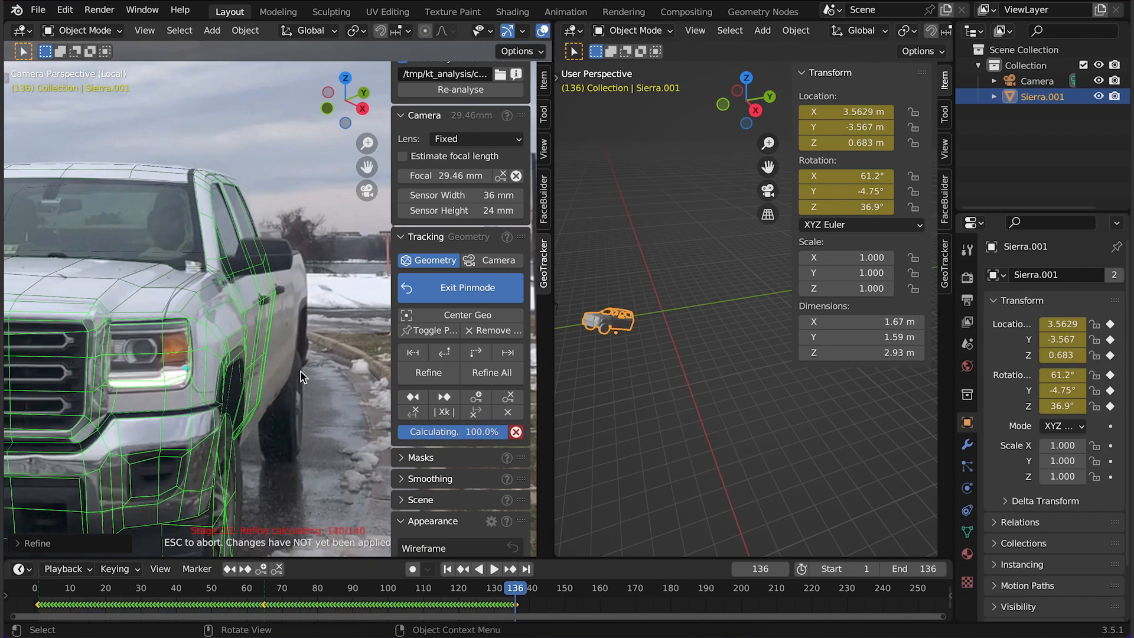
- Correct the fog light pin and both headlight pins on the truck at frame 97, and refine the track
left_click_drag(95, 349, 94, 352)
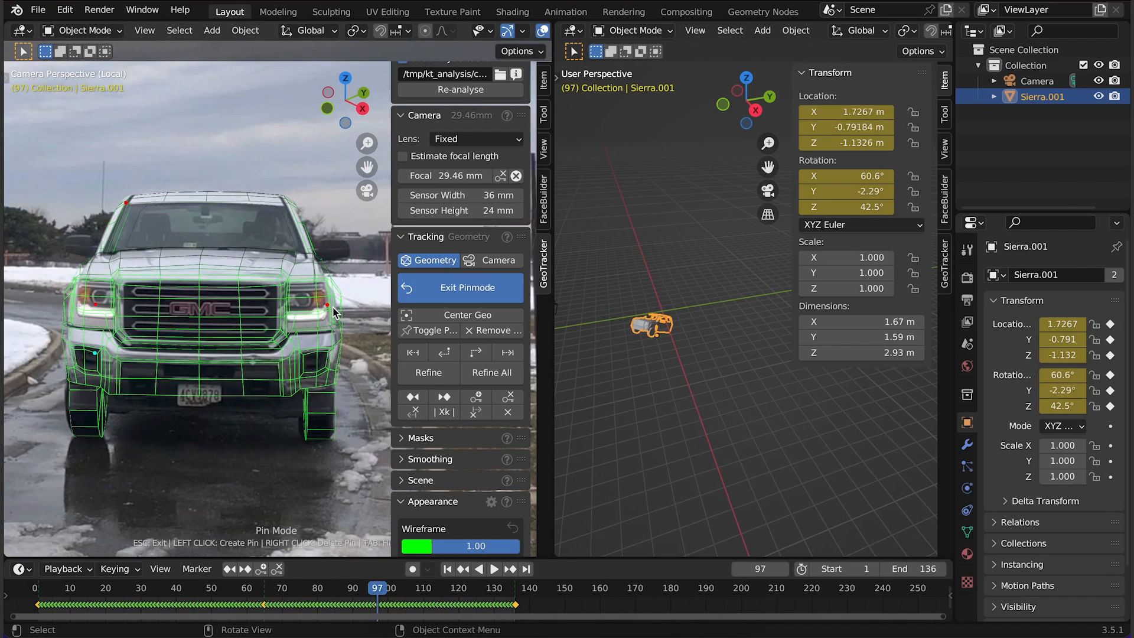
left_click_drag(332, 307, 323, 304)
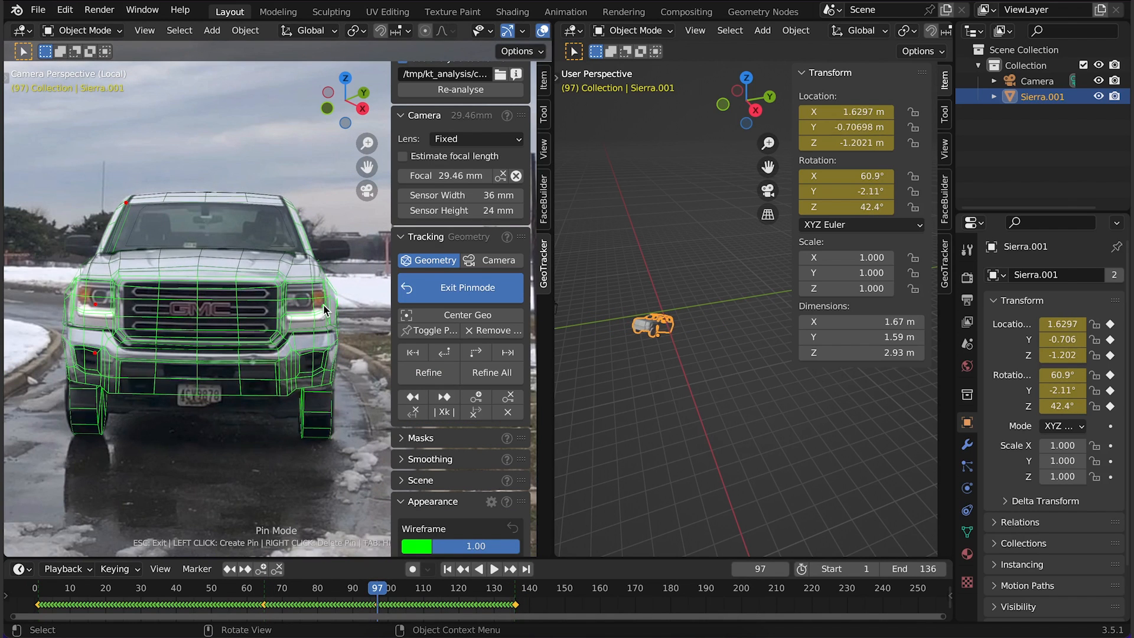
left_click_drag(95, 303, 97, 302)
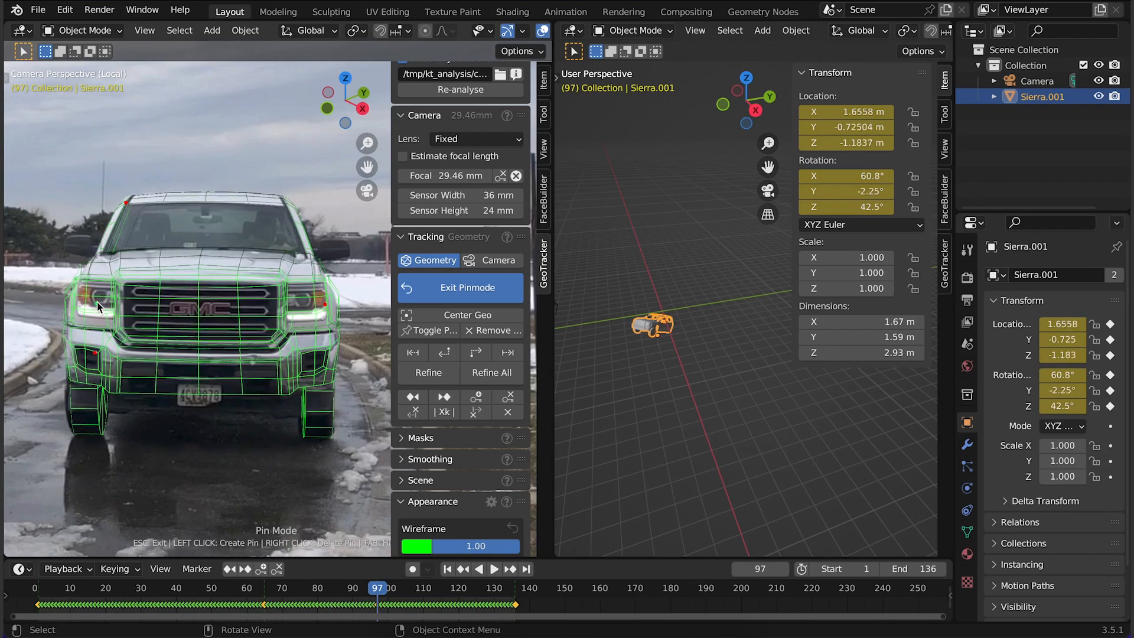
left_click(428, 372)
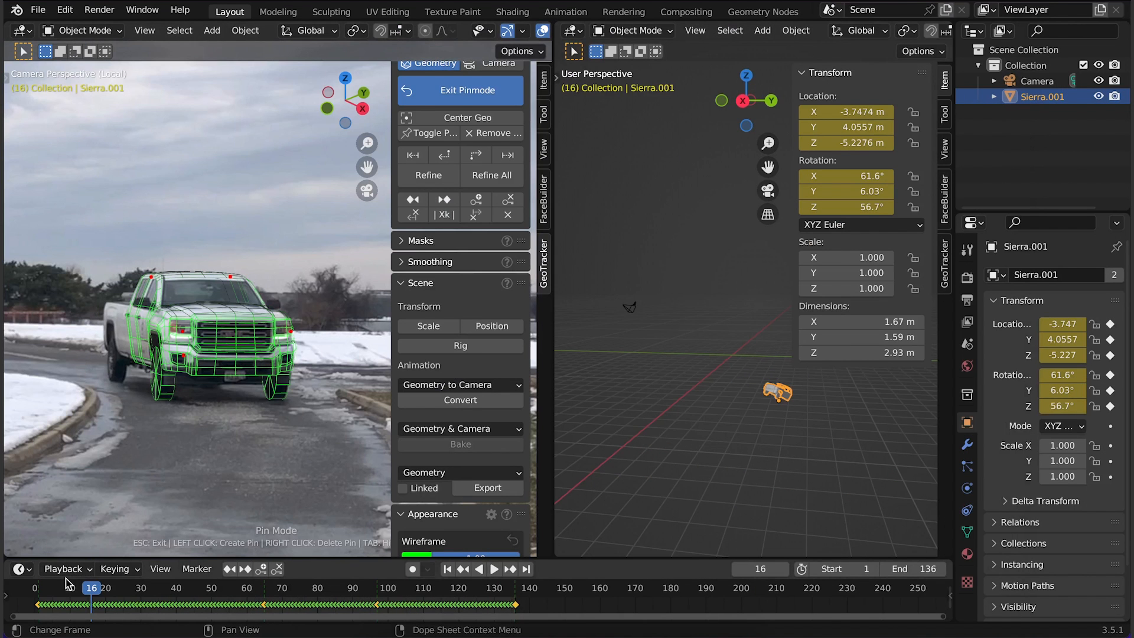
- Play back the refined track and check the truck's motion from different angles in the 3D view, returning to frame 11
left_click(63, 588)
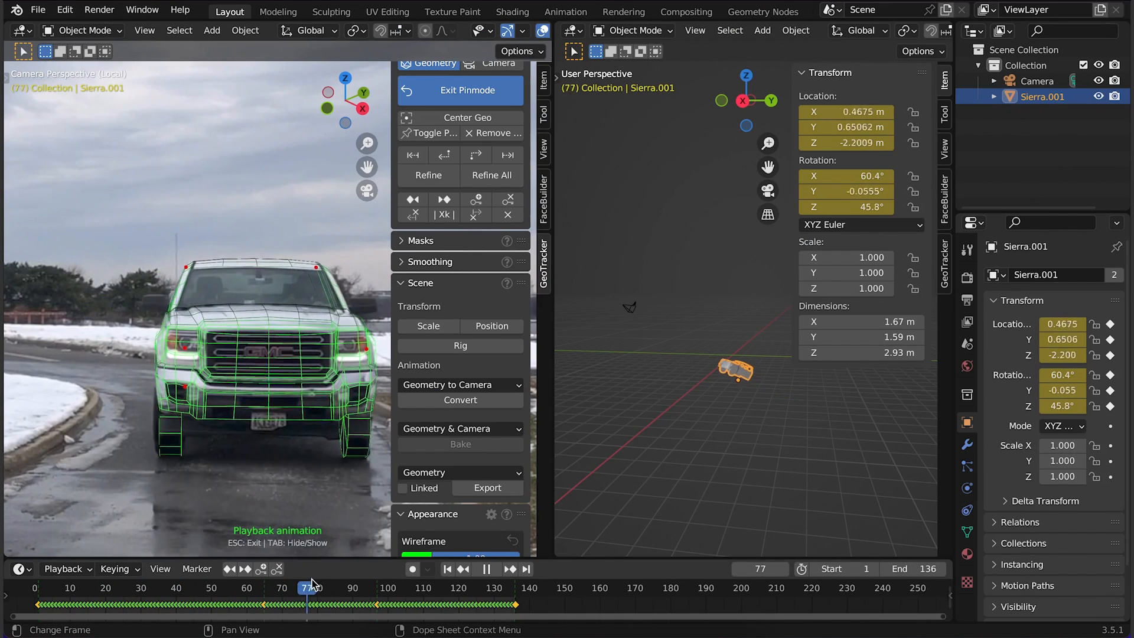
key("space")
middle_click_drag(691, 440, 765, 413)
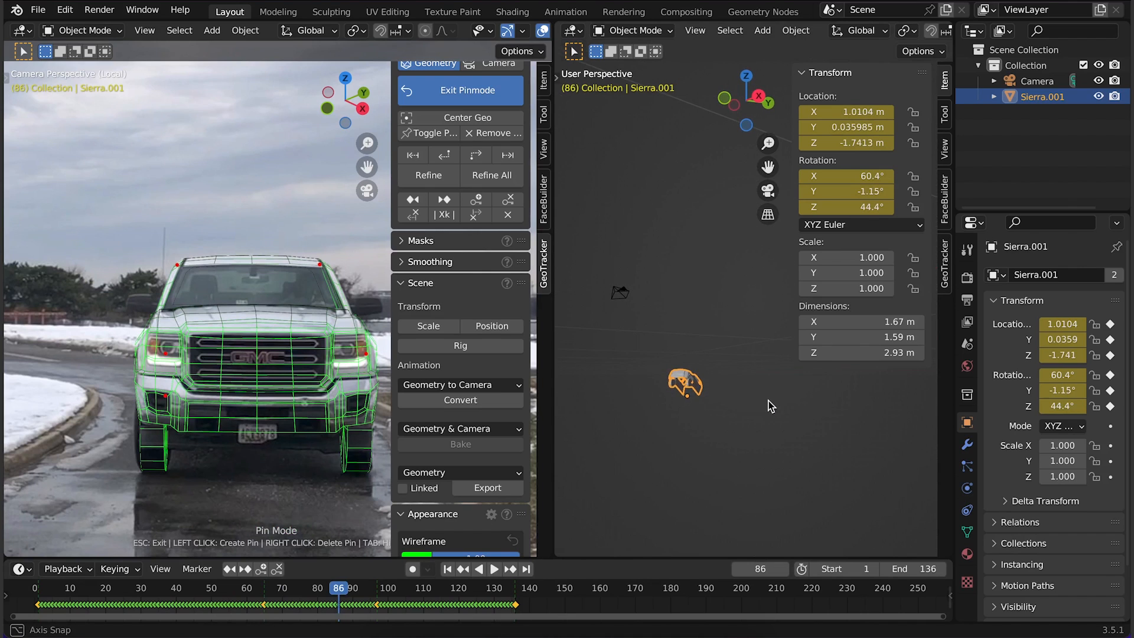
key("space")
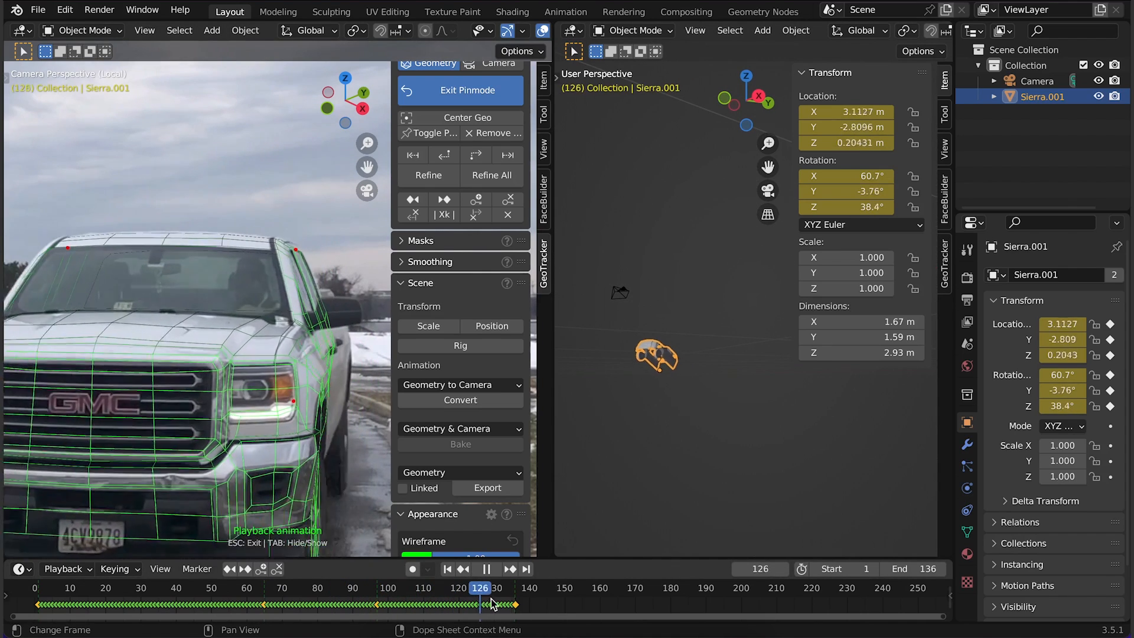
left_click(73, 591)
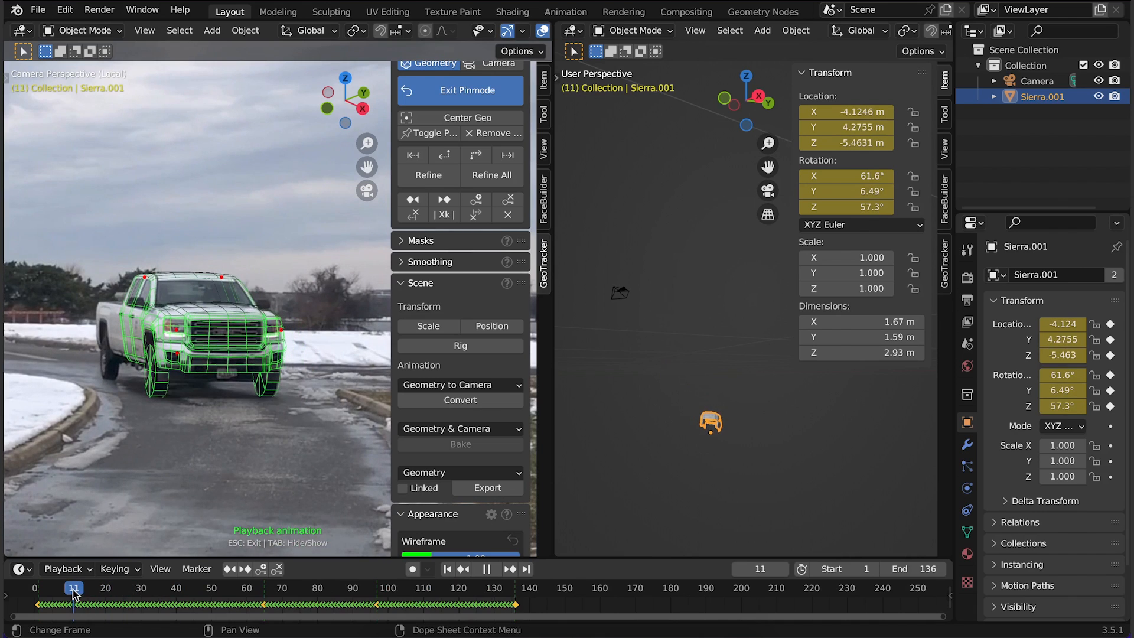
middle_click_drag(657, 338, 598, 370)
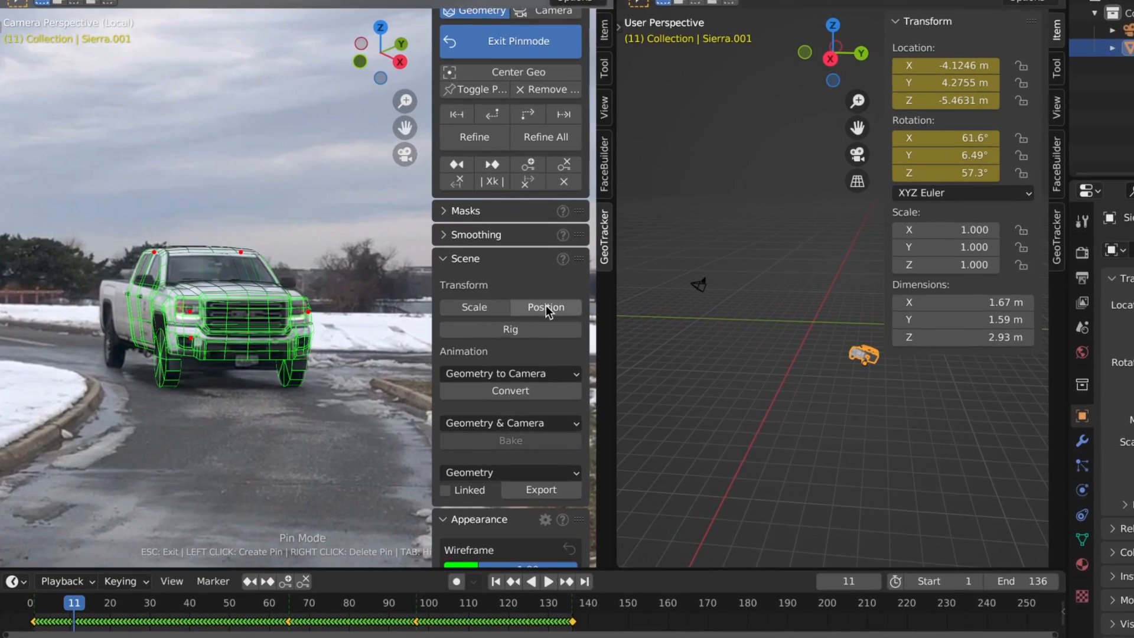
- Reposition the tracked scene by geometry with the World Origin preset and a 90° X rotation
left_click(546, 307)
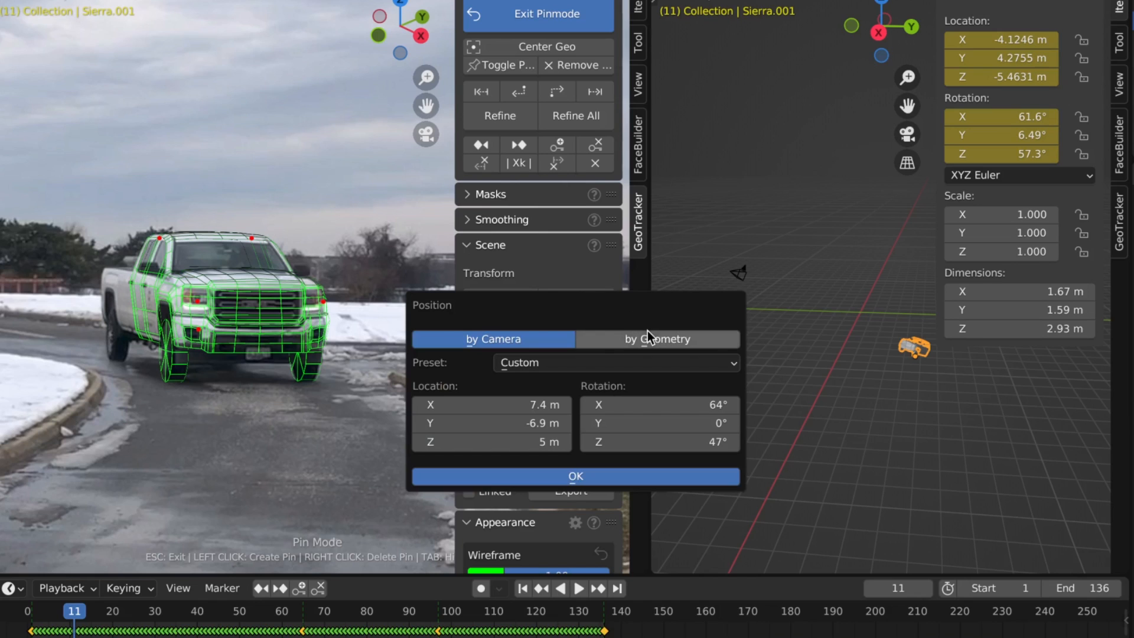
left_click(650, 334)
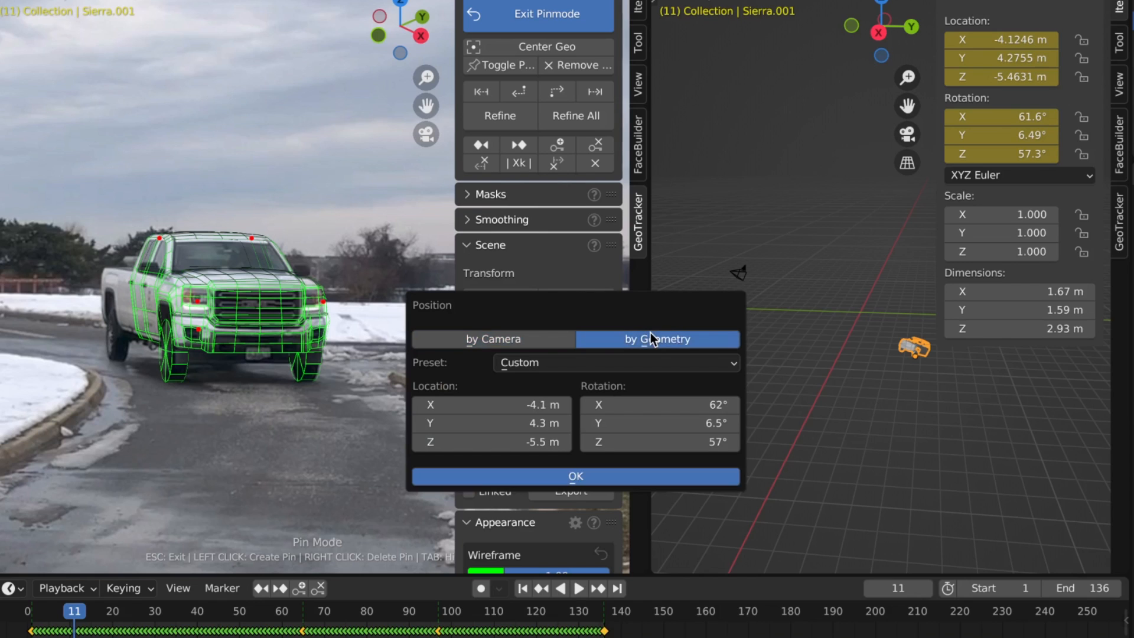
left_click(674, 364)
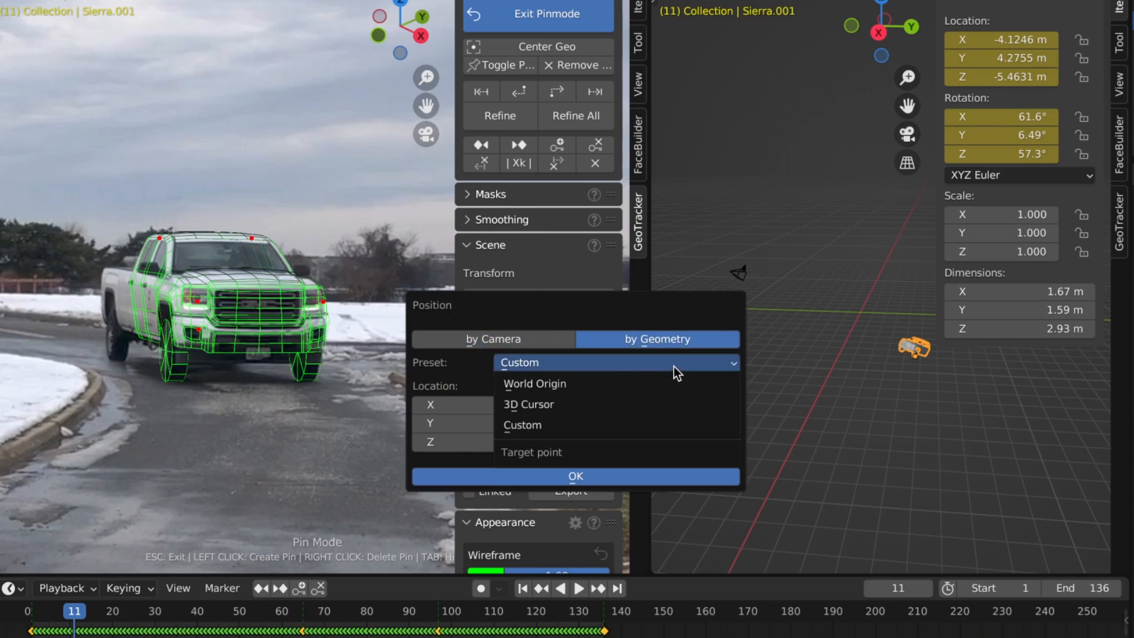
left_click(603, 383)
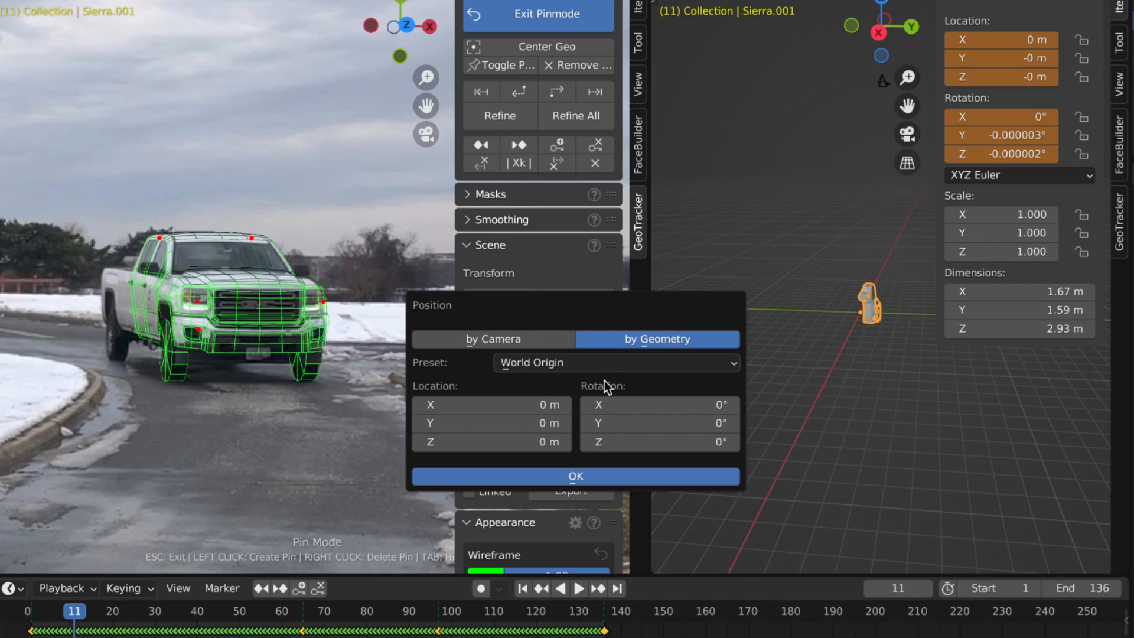
left_click(694, 404)
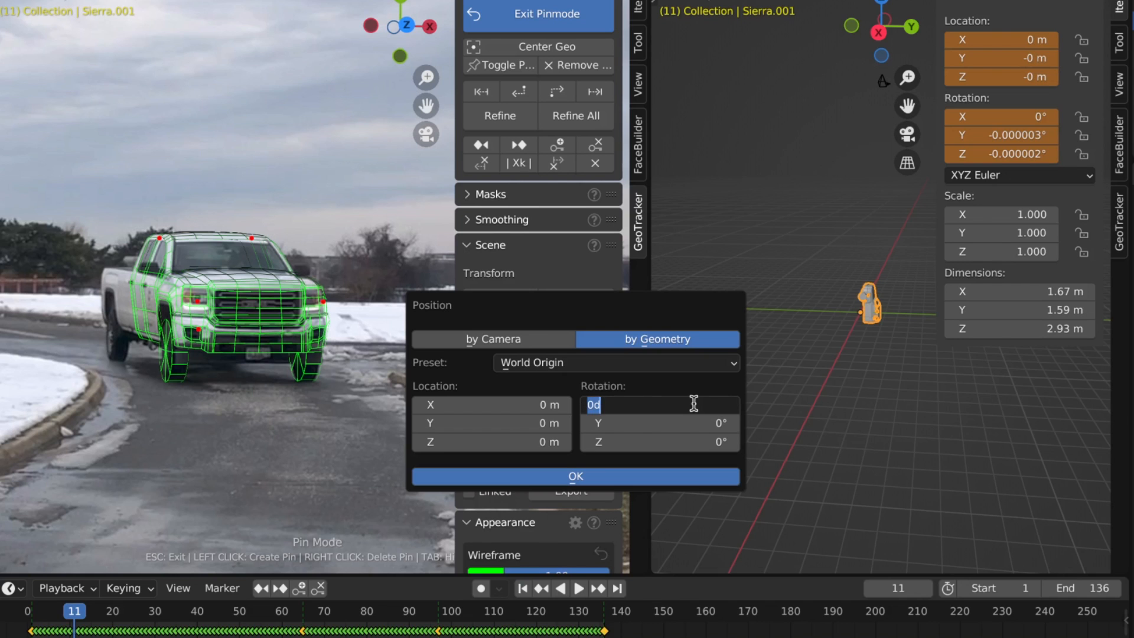
type("90")
key("Return")
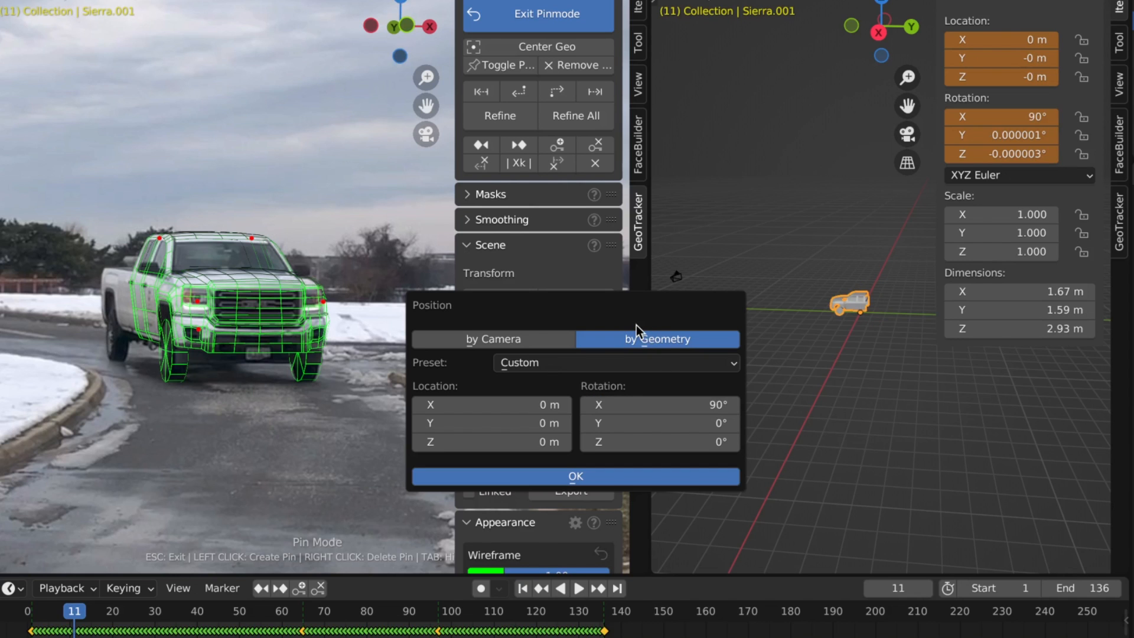
left_click(636, 474)
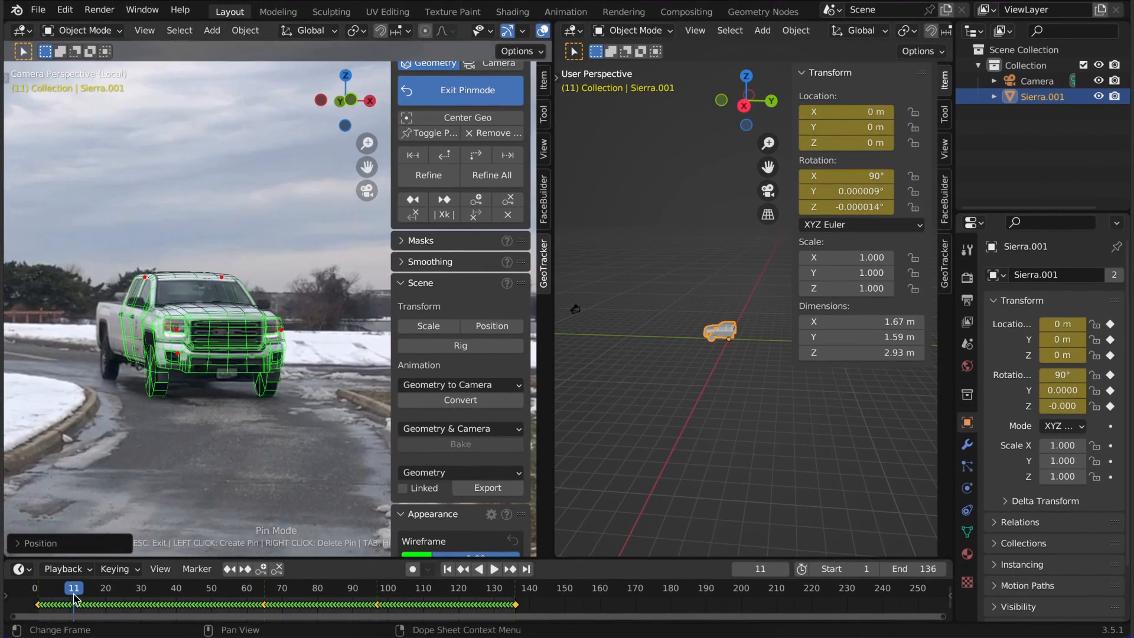
- Play the repositioned truck animation from the clip's start, and inspect the light bar model in its own scene
left_click_drag(75, 610, 33, 610)
key("space")
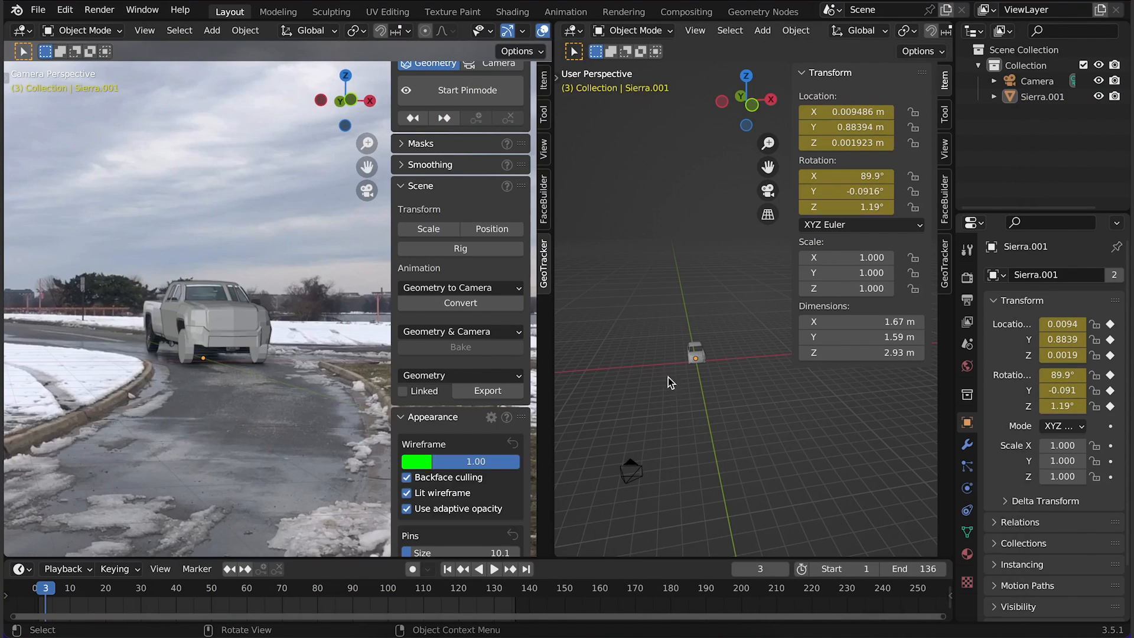
key("space")
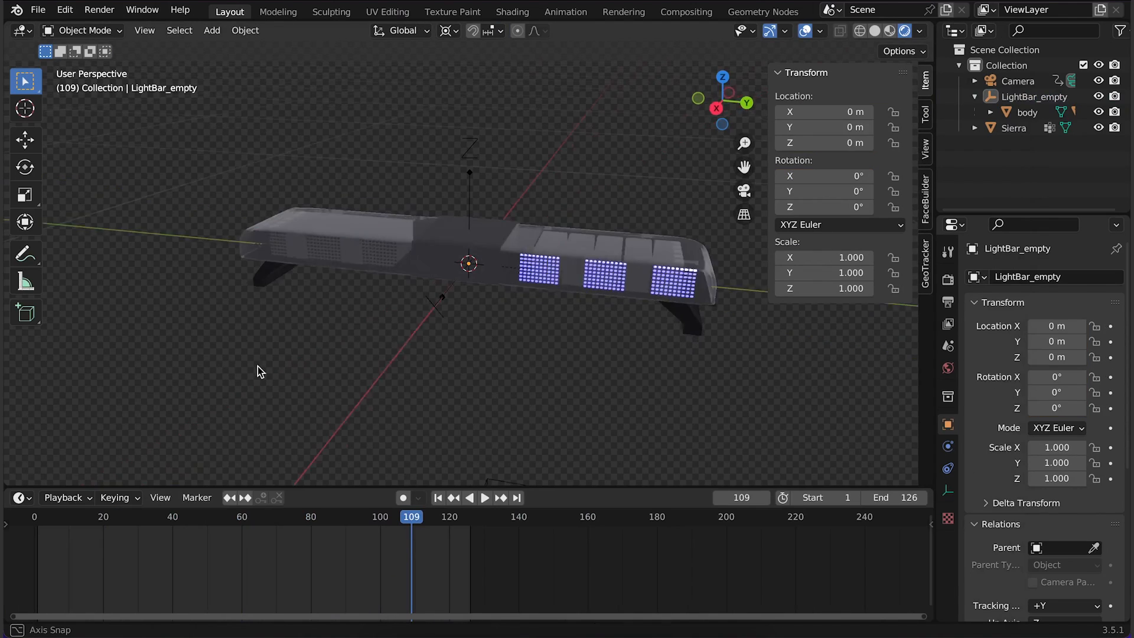
middle_click_drag(255, 370, 185, 354)
key("space")
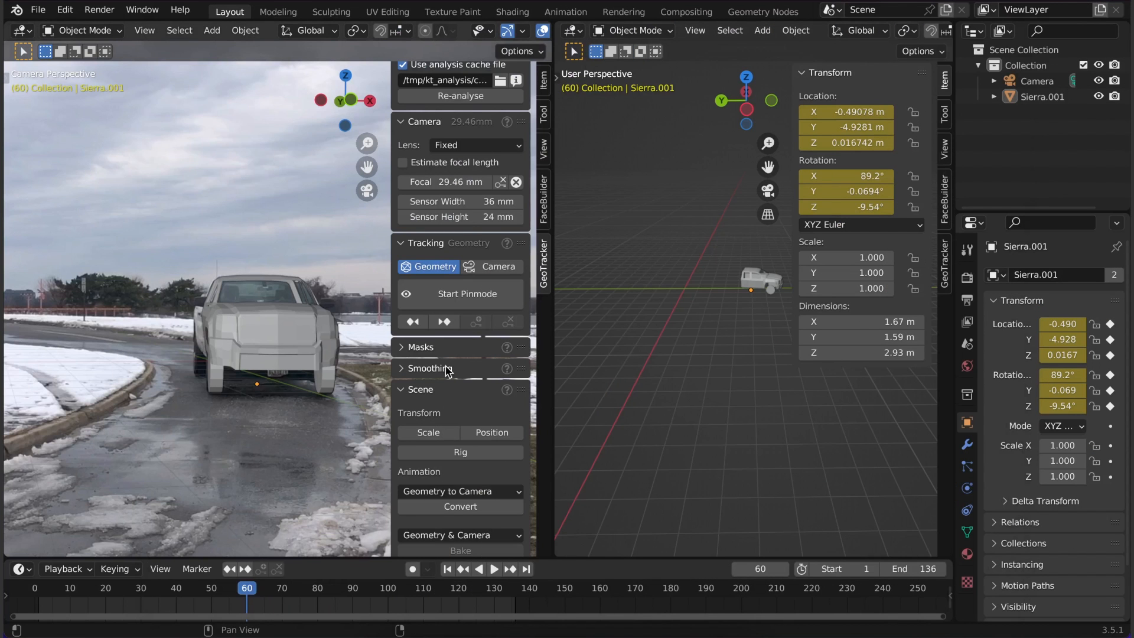
- Export the truck's tracked Geometry motion to an empty with the Linked option enabled
scroll(443, 378, "down", 1)
scroll(443, 378, "down", 3)
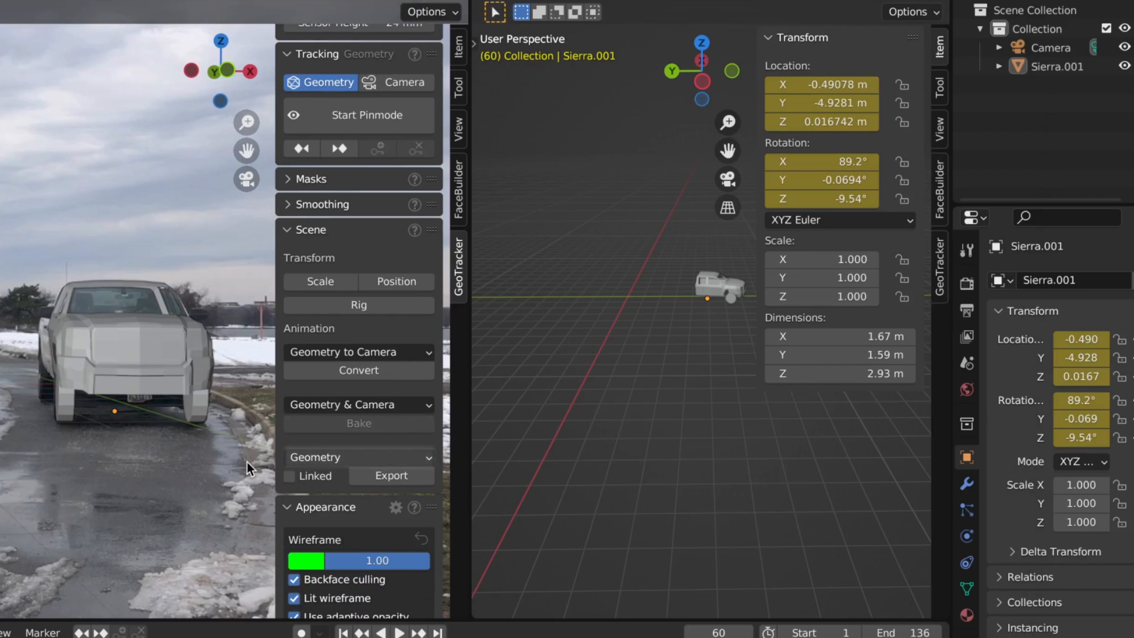
left_click(331, 456)
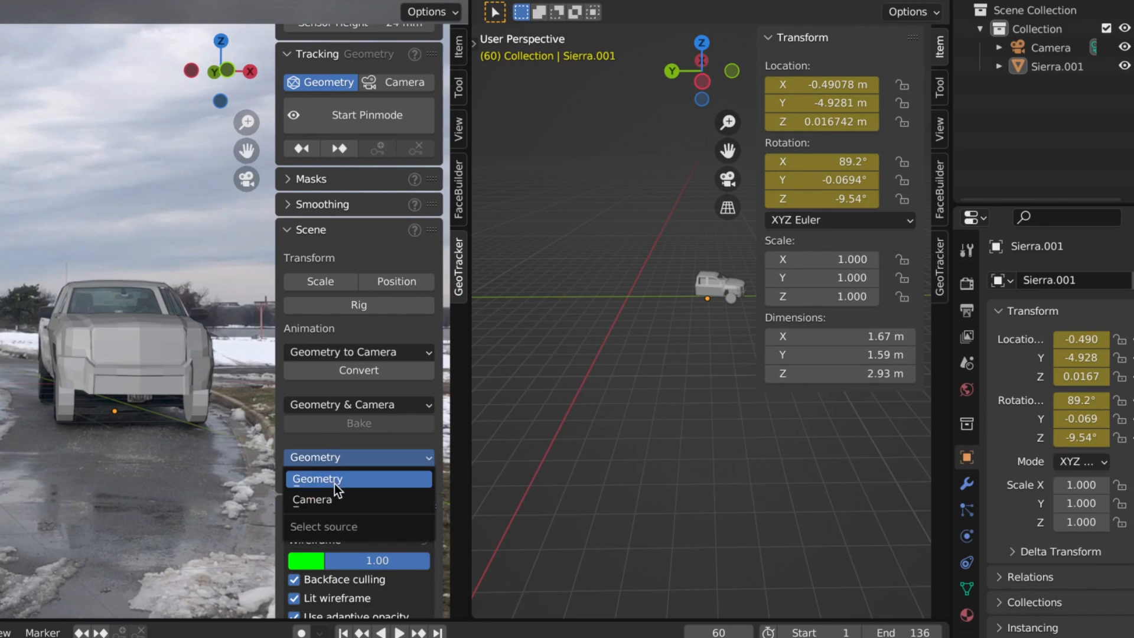
left_click(318, 480)
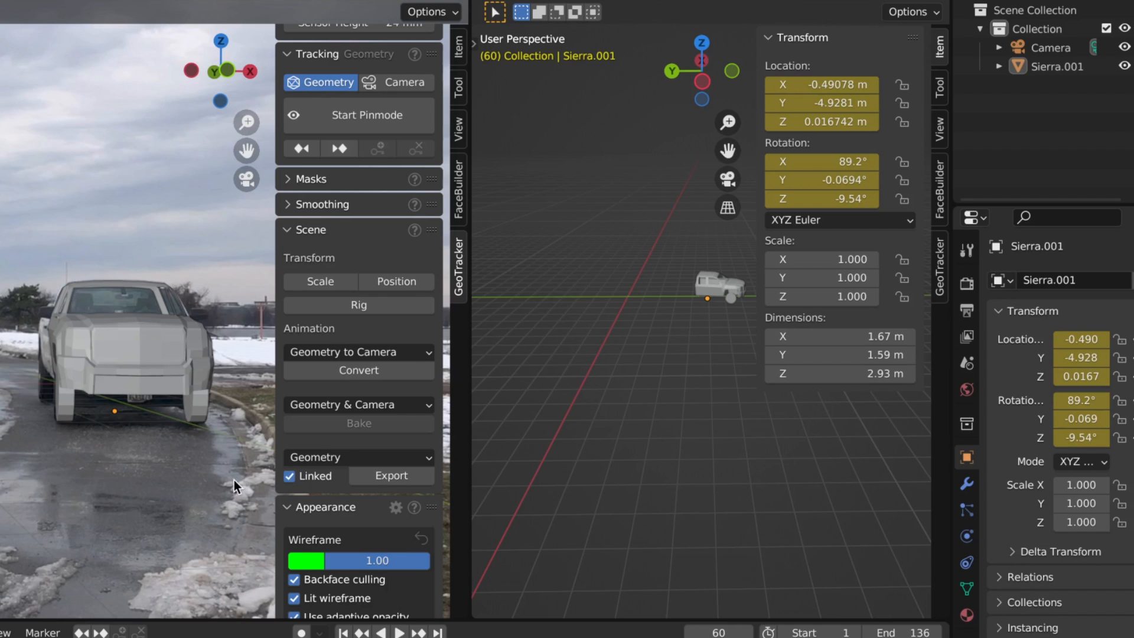
left_click(393, 476)
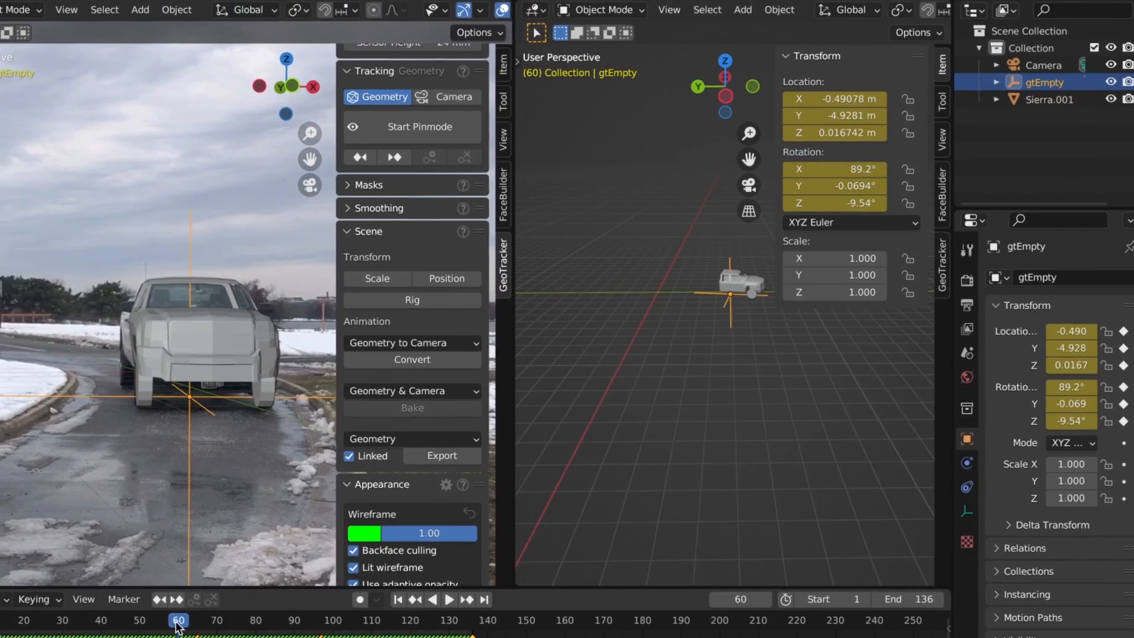
- Scrub the timeline and toggle gtEmpty's visibility to check that the exported empty follows the truck
left_click_drag(177, 619, 251, 608)
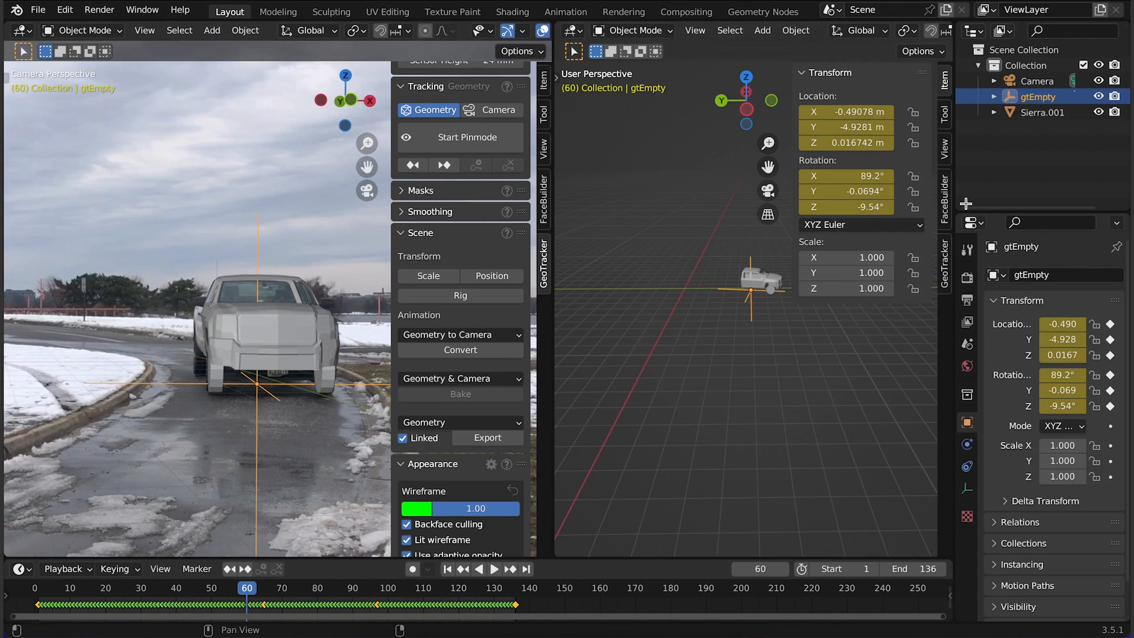
left_click(1102, 93)
left_click(1102, 93)
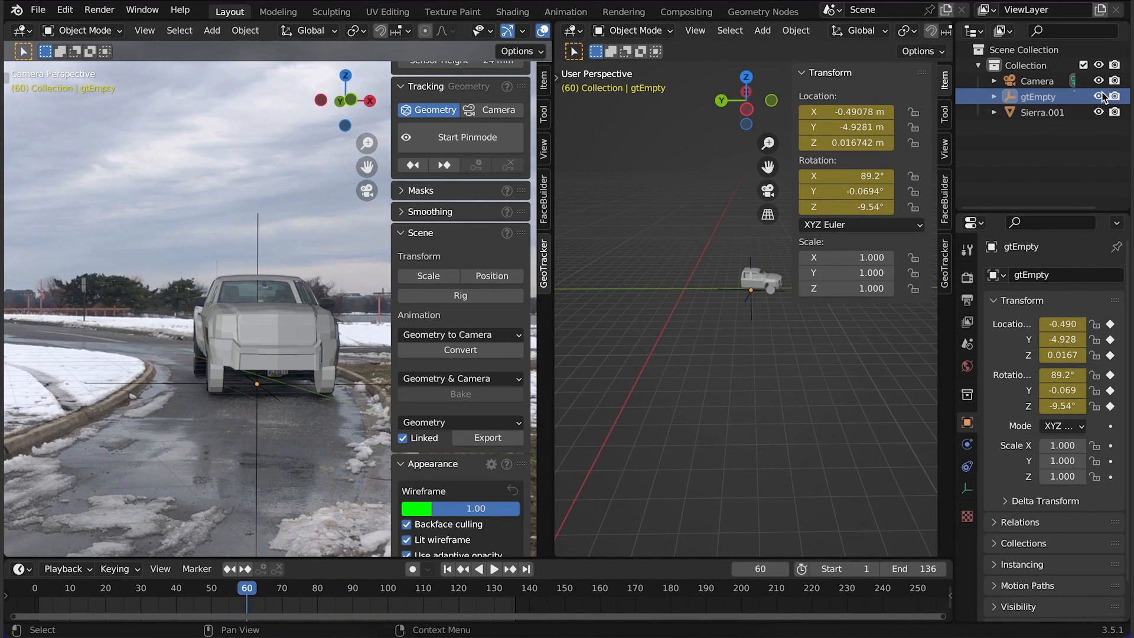
left_click(1102, 93)
left_click(1102, 94)
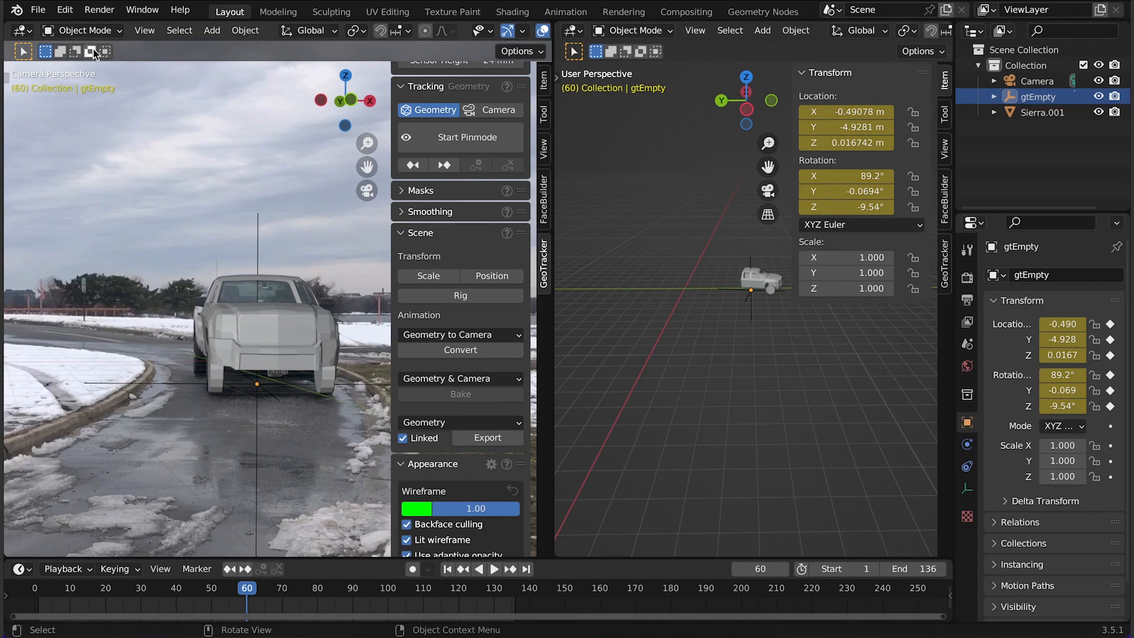
- Start appending from LightBar_05_scale.blend and open its Object folder
left_click(39, 11)
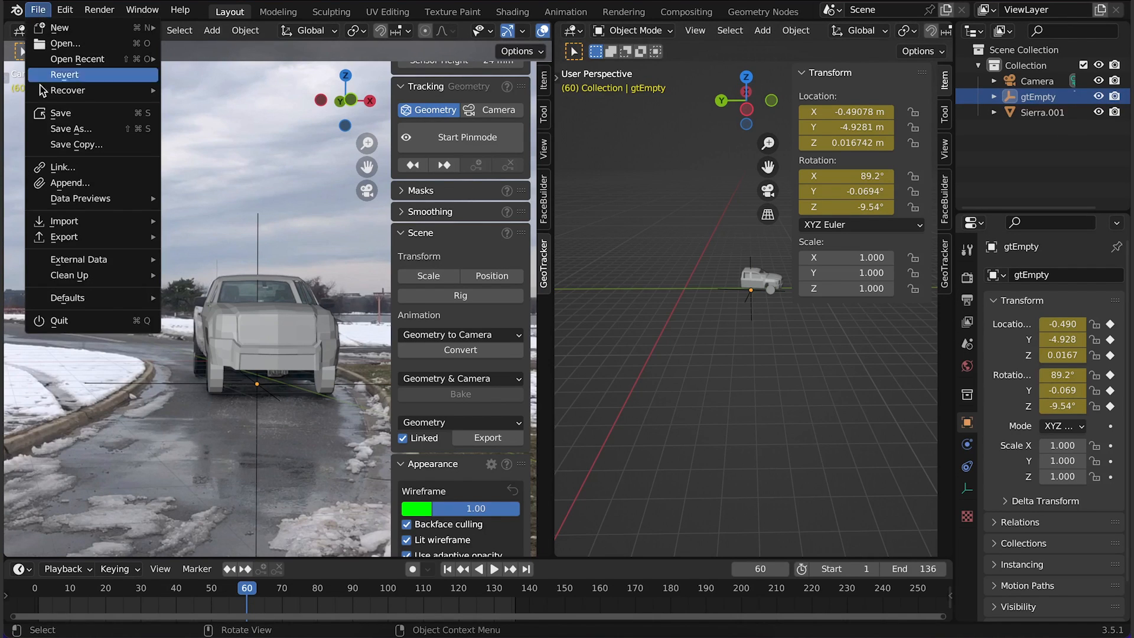
left_click(65, 182)
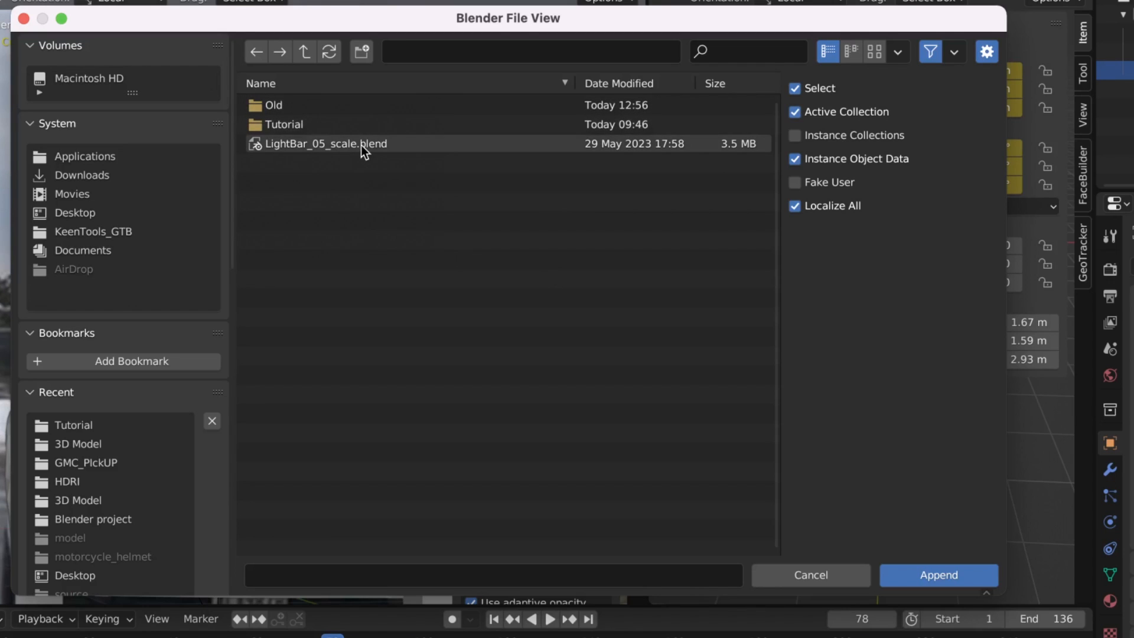
left_click(362, 145)
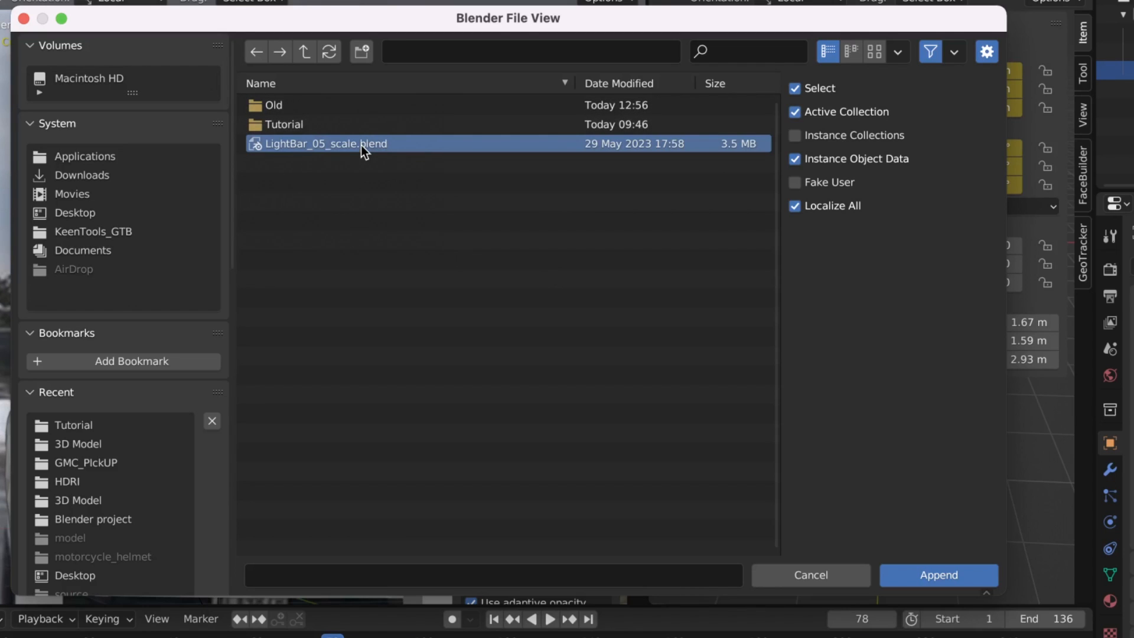
double_click(360, 144)
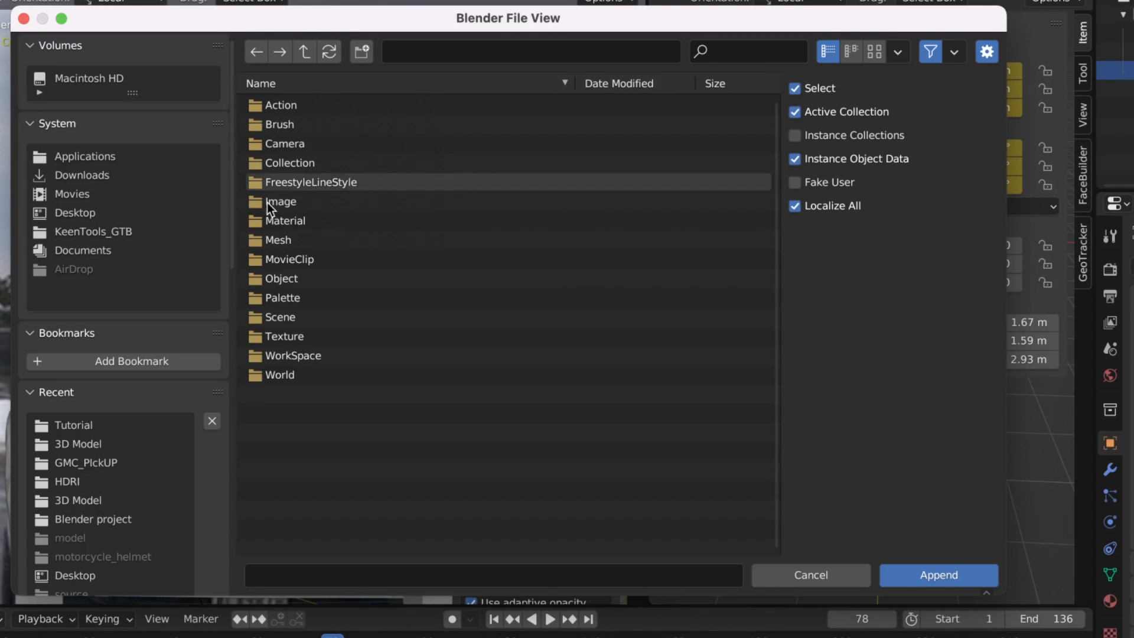
left_click(282, 277)
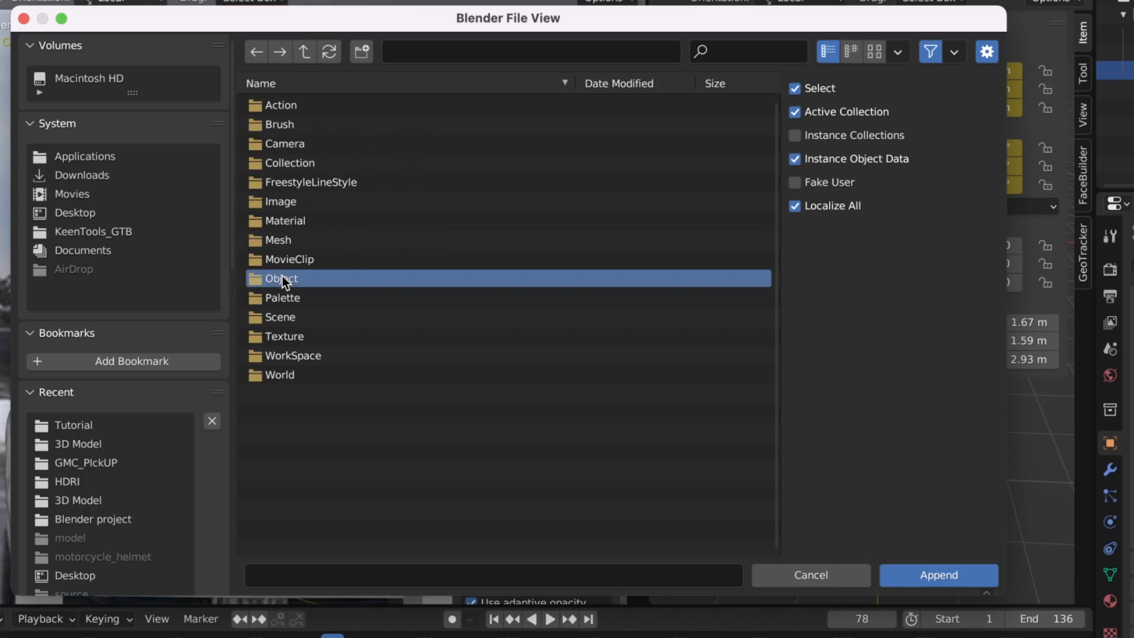
double_click(283, 278)
- Append blue_lights, body, glass_part, metal_part, red_lights and LightBar_empty to the scene
left_click(284, 106)
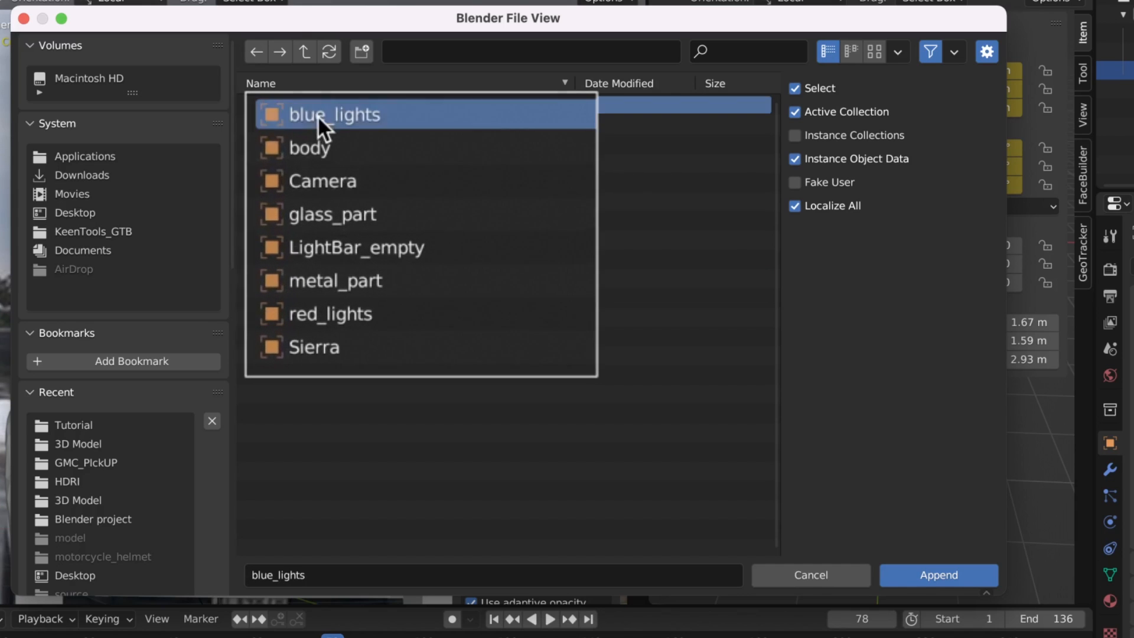
left_click(338, 147, "ctrl")
left_click(370, 219, "ctrl")
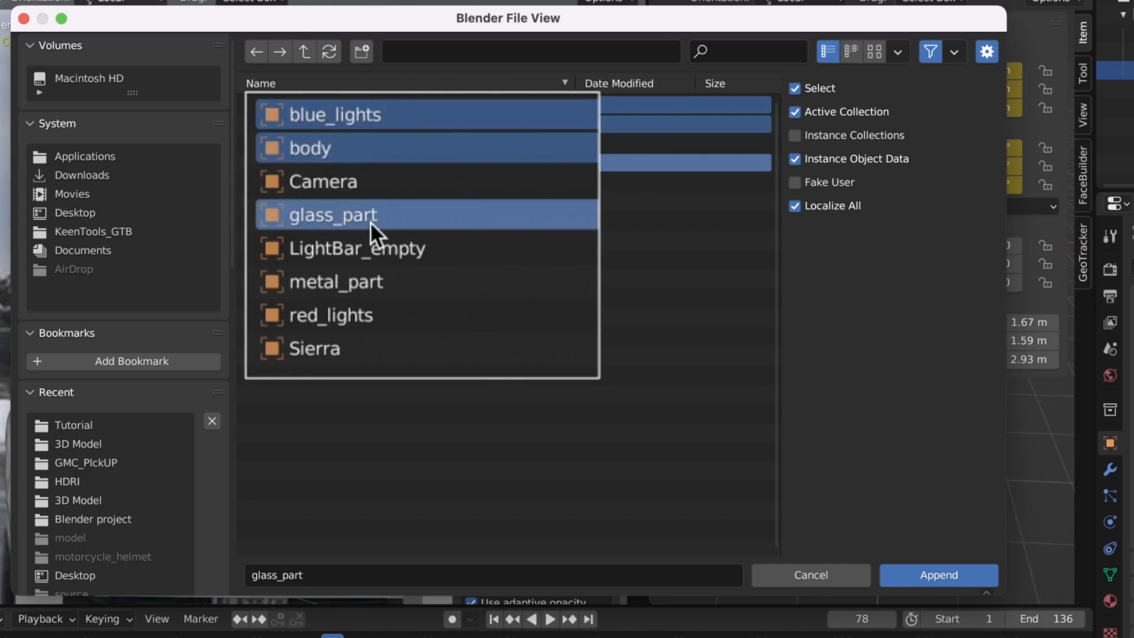
left_click(360, 281, "ctrl")
left_click(351, 313, "ctrl")
left_click(370, 248, "ctrl")
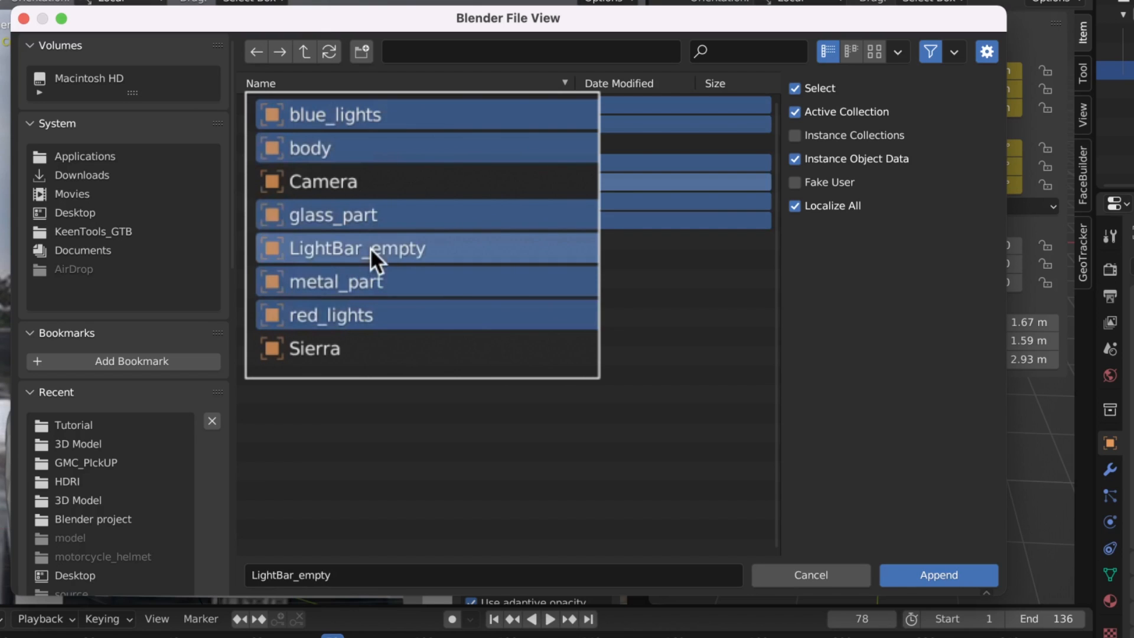
left_click(968, 578)
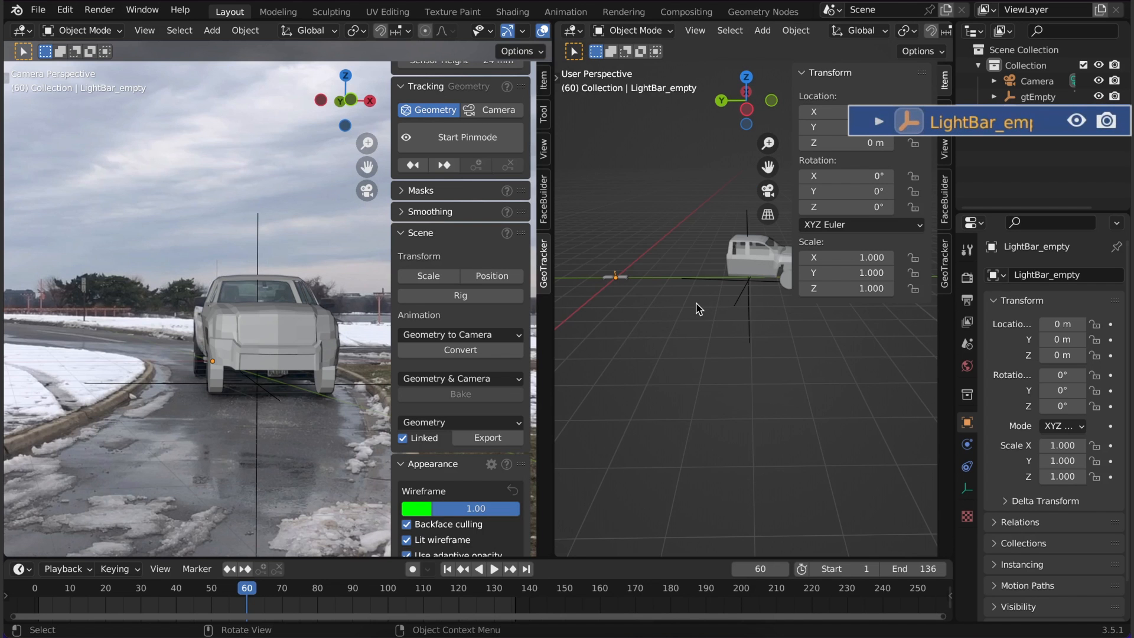
- Move LightBar_empty onto the truck's roof at about X -0.533, Y -5.144, Z 1.644 m and rotate it to about 259° around Z
left_click_drag(553, 359, 397, 366)
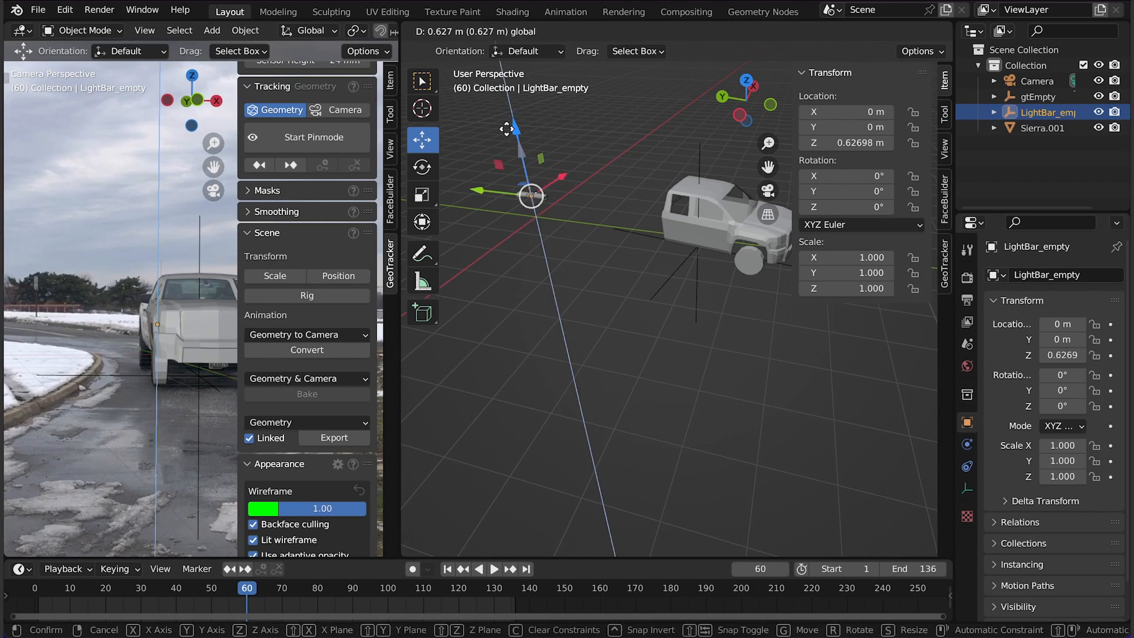
left_click_drag(502, 178, 642, 185)
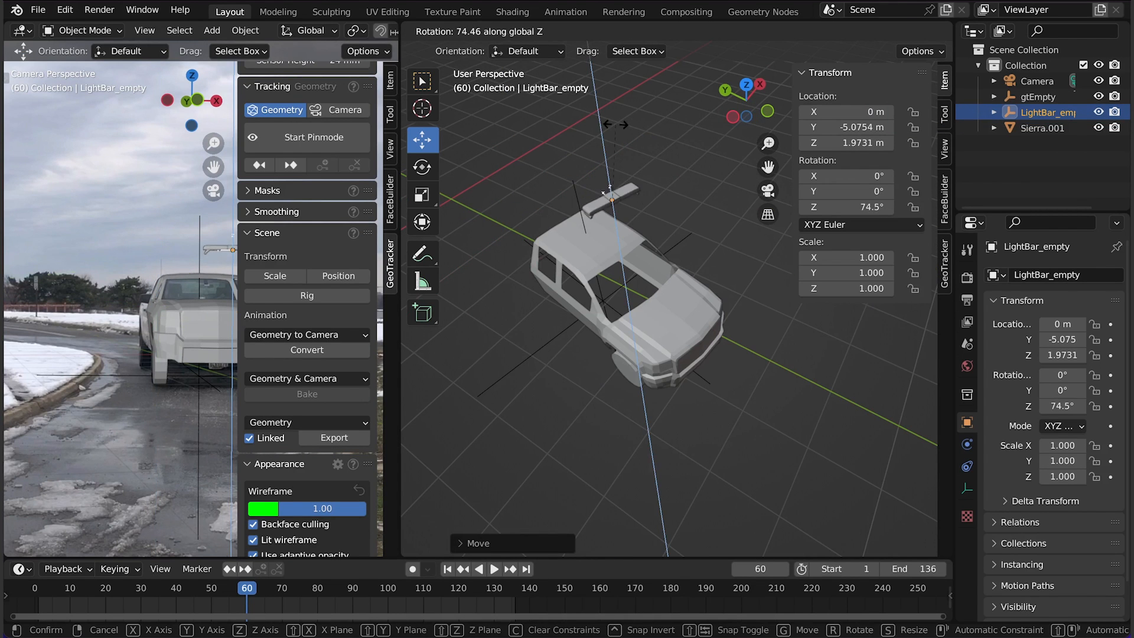
left_click(612, 210)
left_click_drag(612, 210, 615, 201)
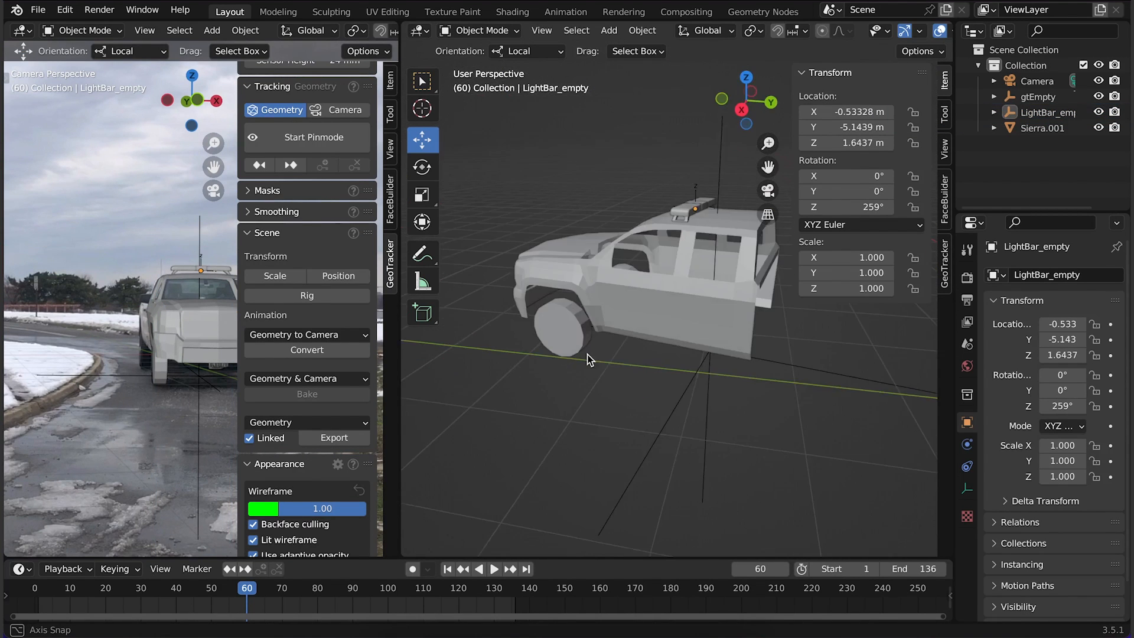
middle_click_drag(649, 295, 697, 283)
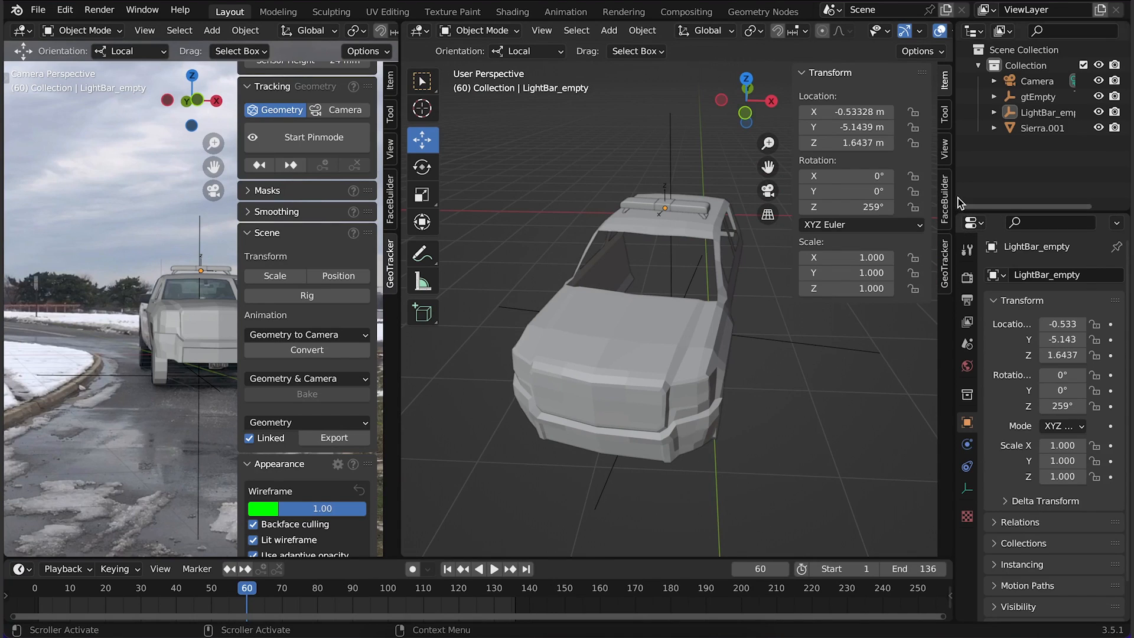
- Parent LightBar_empty to gtEmpty in the scene hierarchy
left_click_drag(958, 197, 946, 196)
left_click(1031, 112)
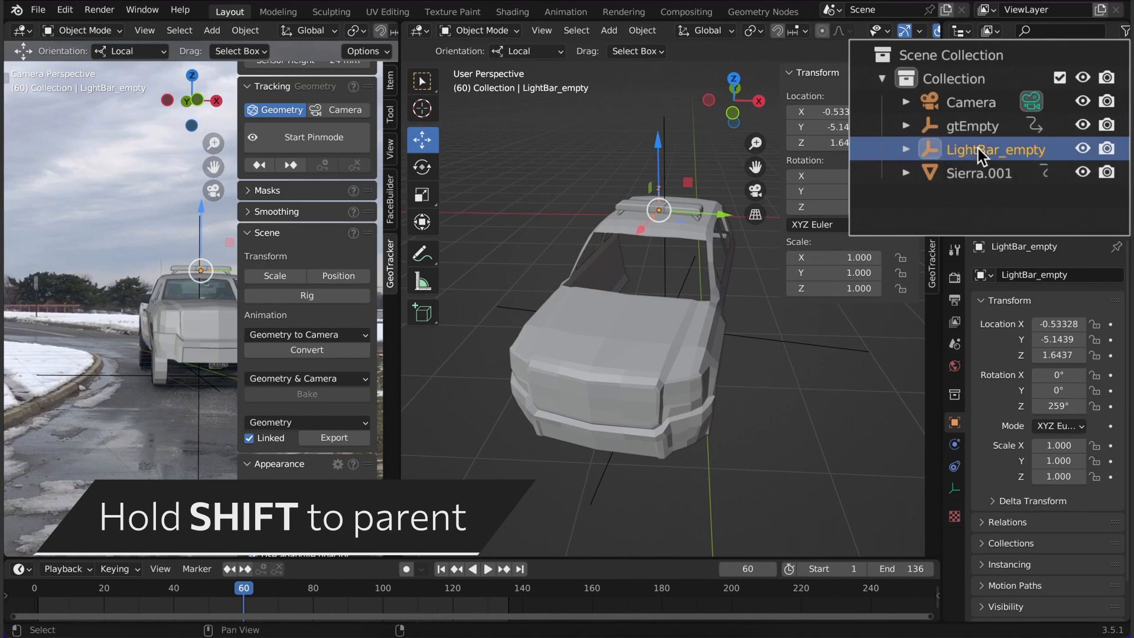
left_click_drag(978, 148, 1009, 100)
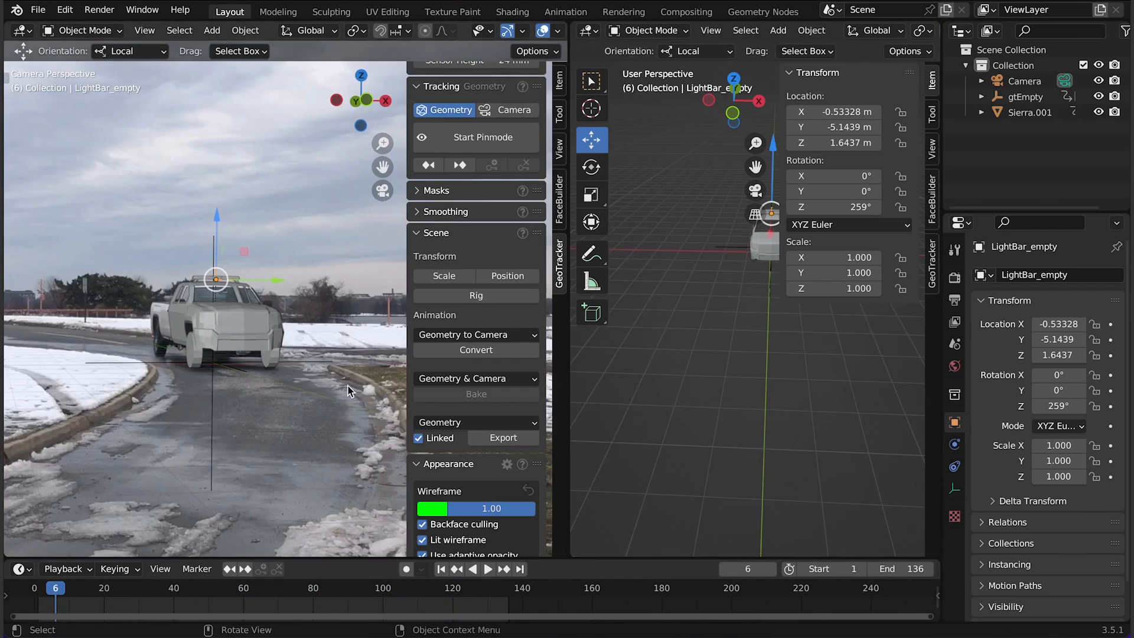
- Select the truck model, switch to the Shading workspace and make Sierra.001 visible
left_click(229, 345)
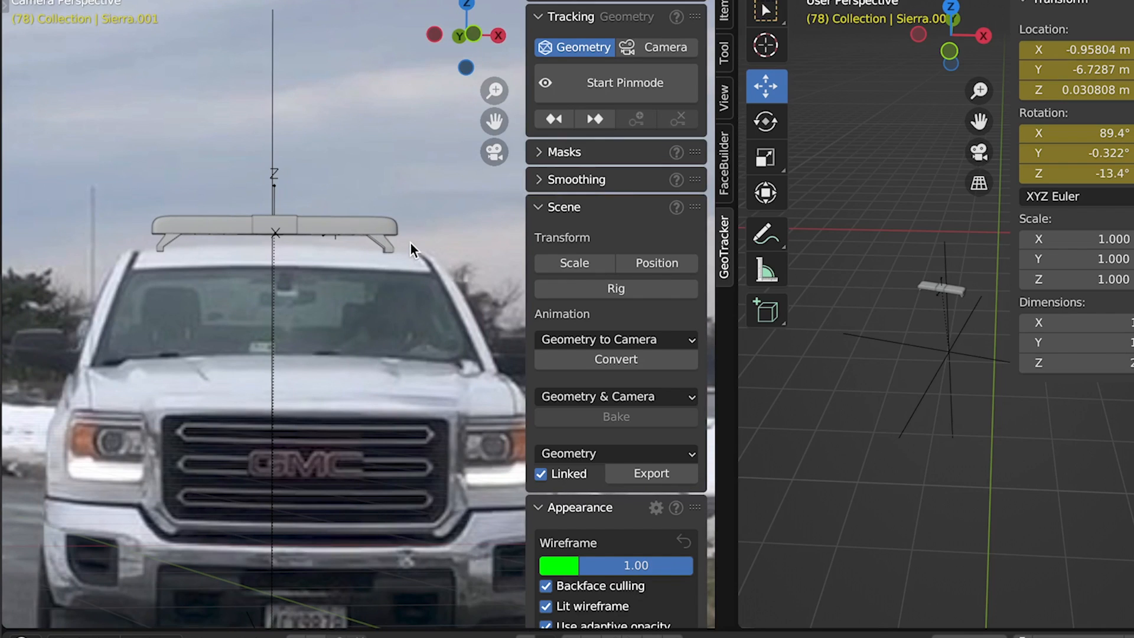
left_click(512, 12)
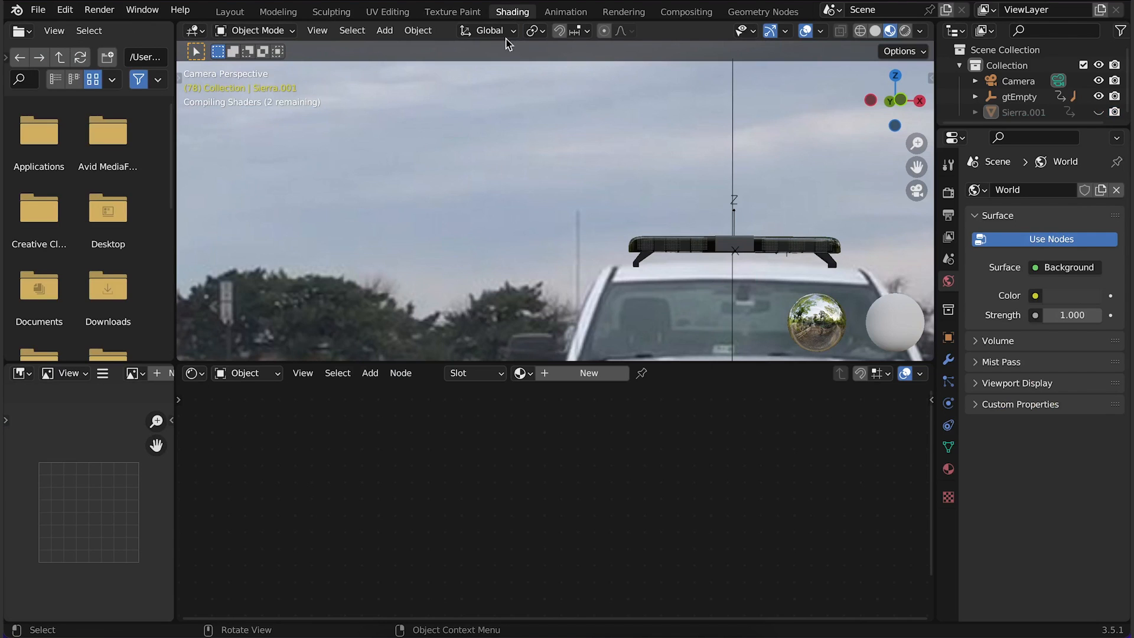
scroll(741, 262, "down", 5)
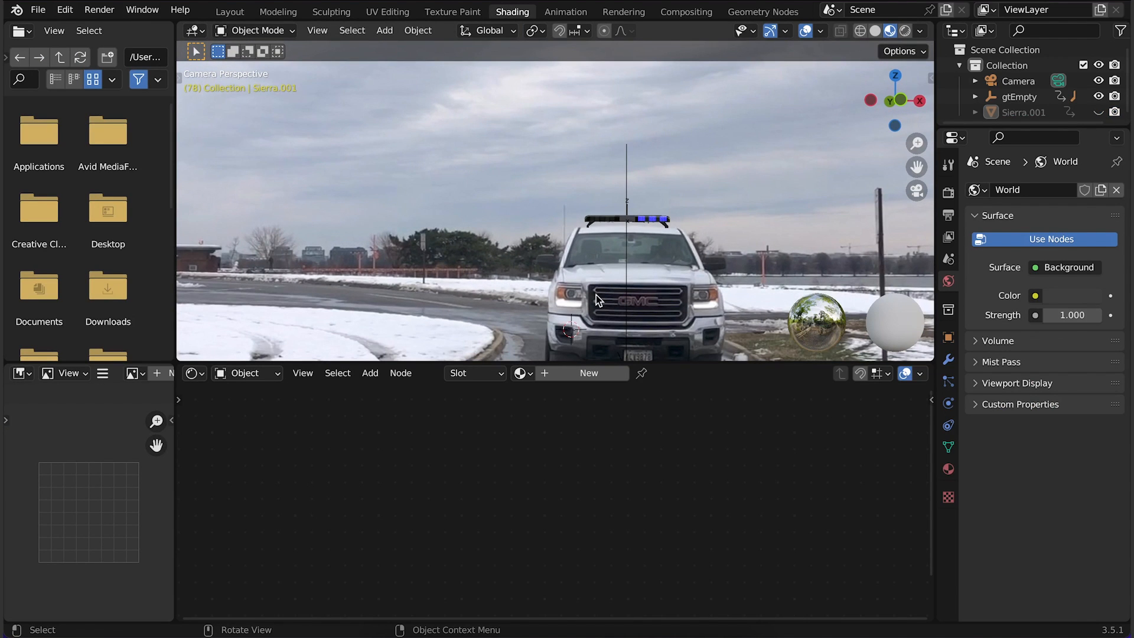
left_click(1098, 112)
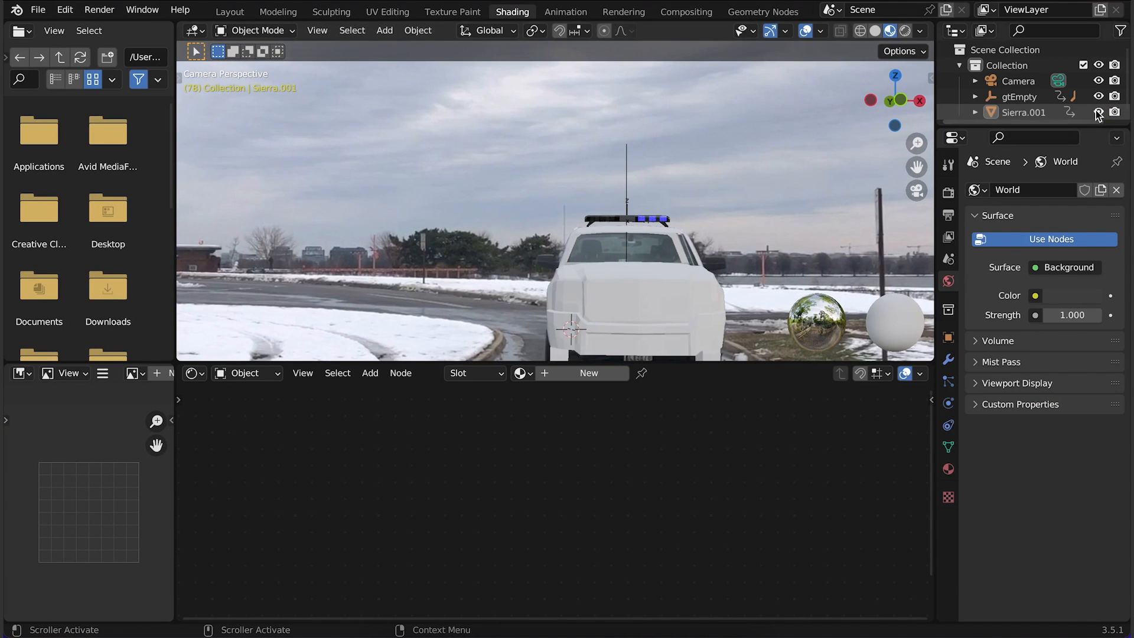
- Create a new material for Sierra.001 and add a Holdout shader node to it
left_click(589, 375)
scroll(574, 443, "down", 3)
key("shift+a")
left_click(283, 458)
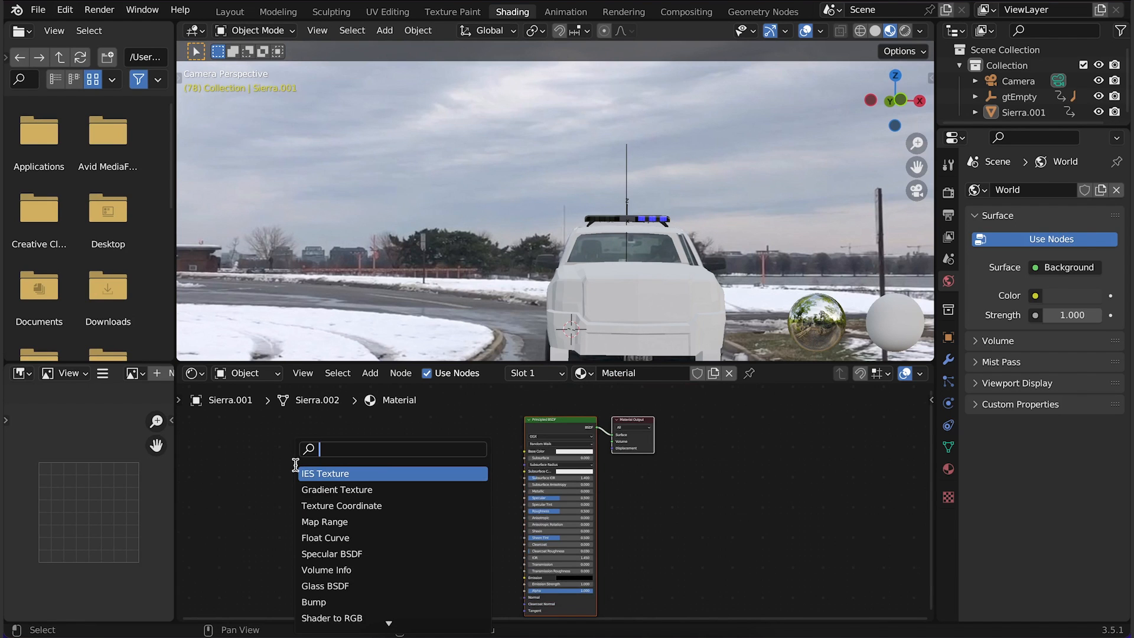
type("hold")
key("Return")
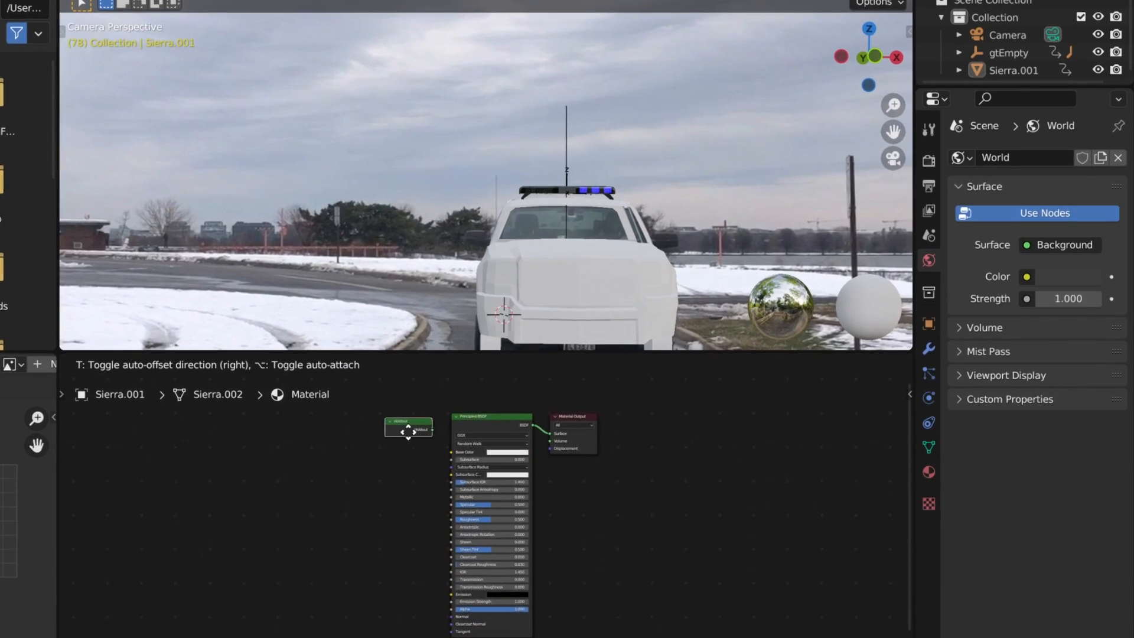
left_click(376, 431)
- Connect the Holdout shader to the Material Output's Surface and delete the Principled BSDF node
left_click_drag(498, 417, 460, 498)
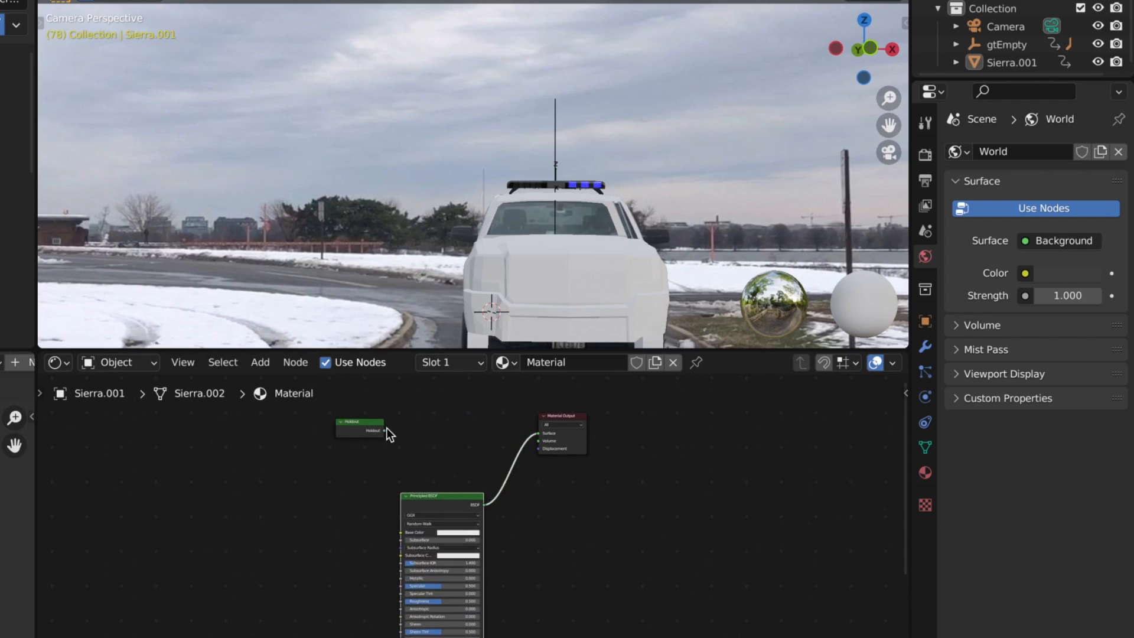
scroll(401, 428, "up", 4)
left_click_drag(367, 401, 561, 404)
left_click(429, 488)
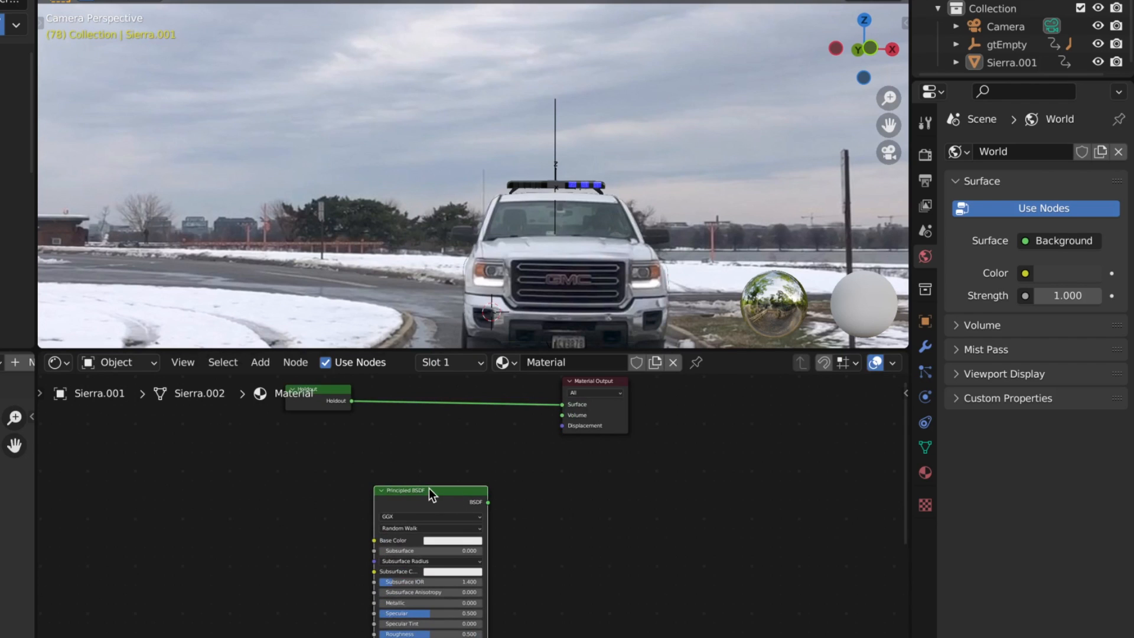
key("x")
left_click_drag(320, 392, 462, 402)
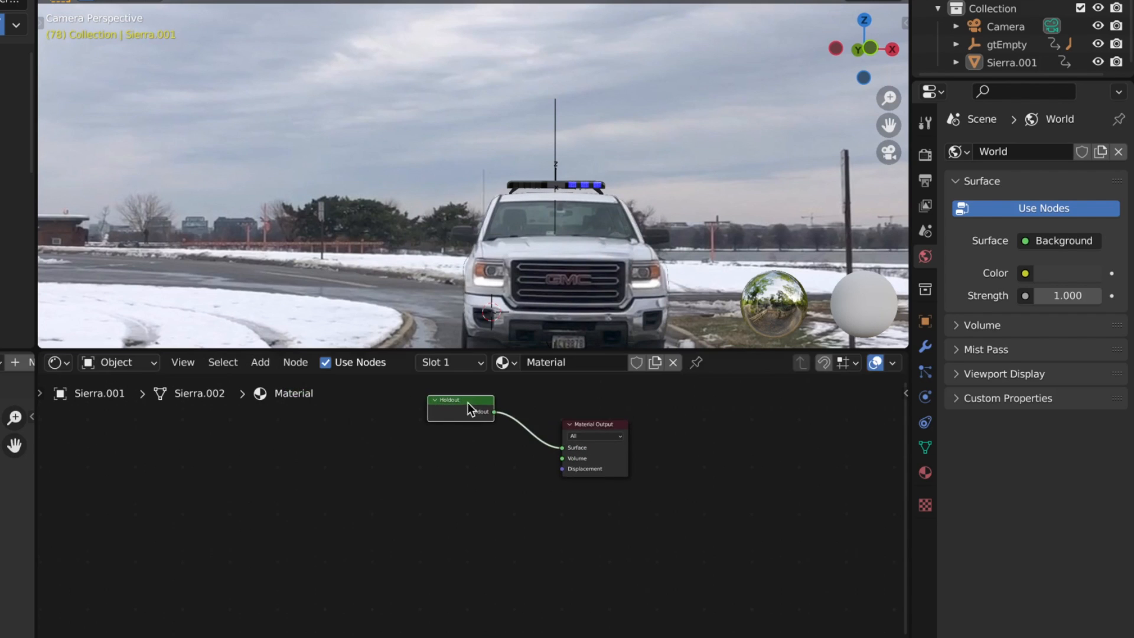
- Toggle Sierra.001's visibility to check how the holdout material affects the light bar on the roof
scroll(523, 197, "up", 5)
scroll(567, 251, "up", 1)
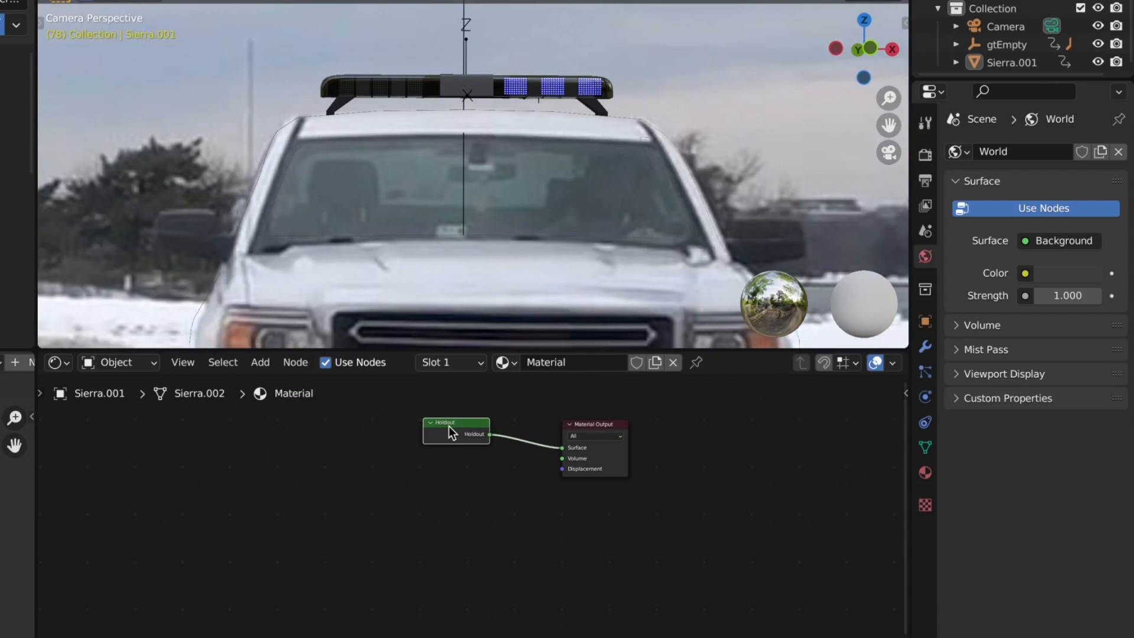
left_click(1097, 62)
left_click(1097, 61)
- Enable the Transparent film option in the Eevee render settings
left_click(924, 156)
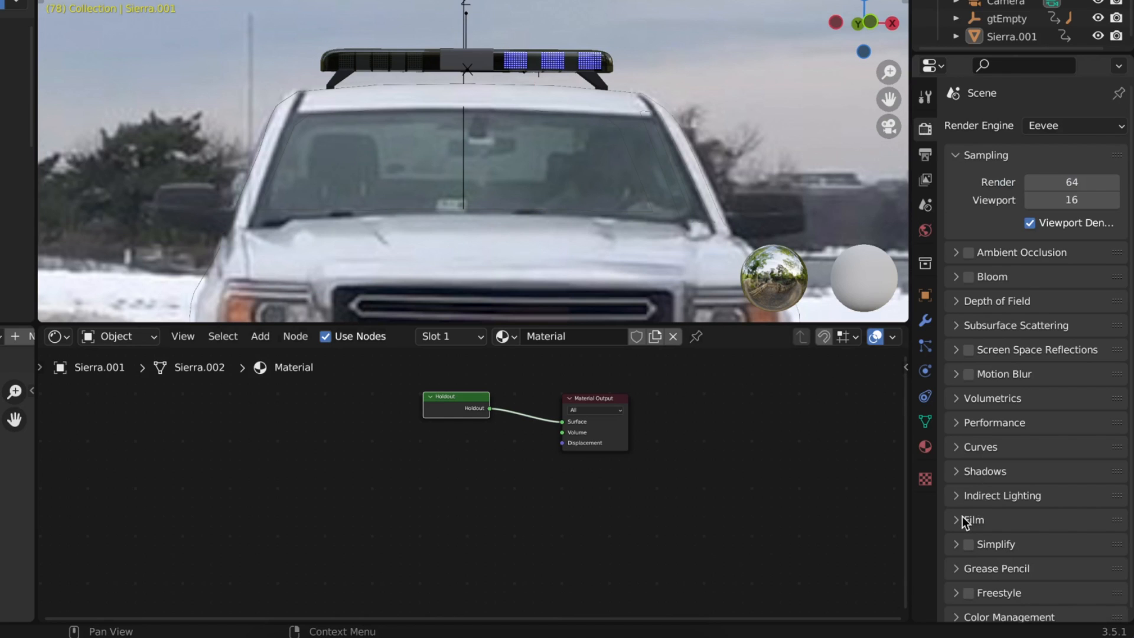
left_click(960, 520)
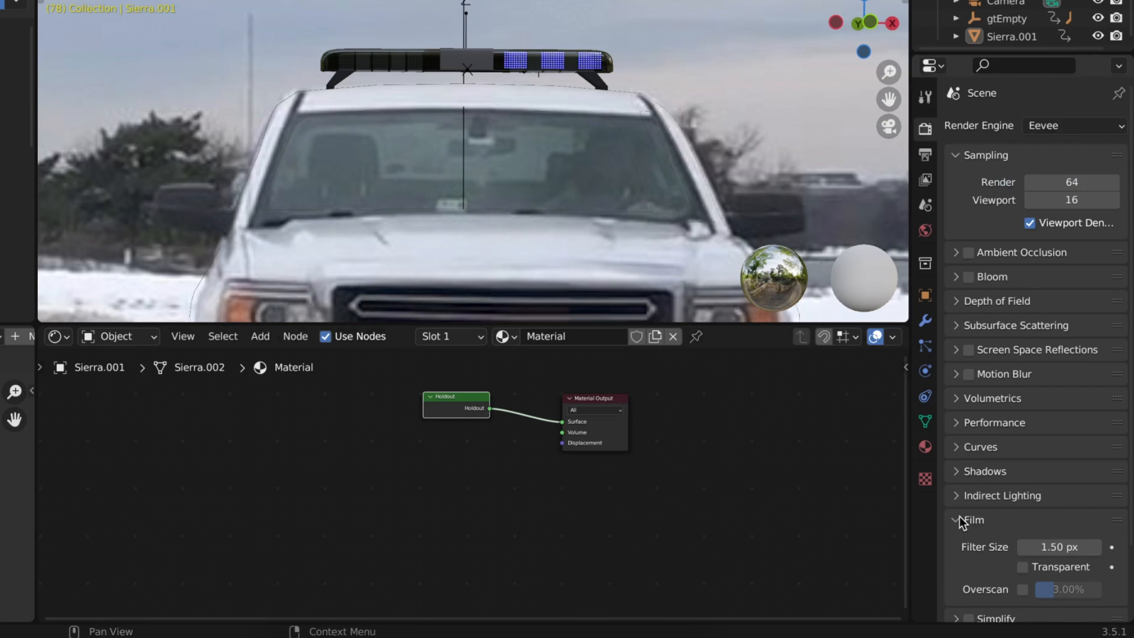
left_click(1022, 565)
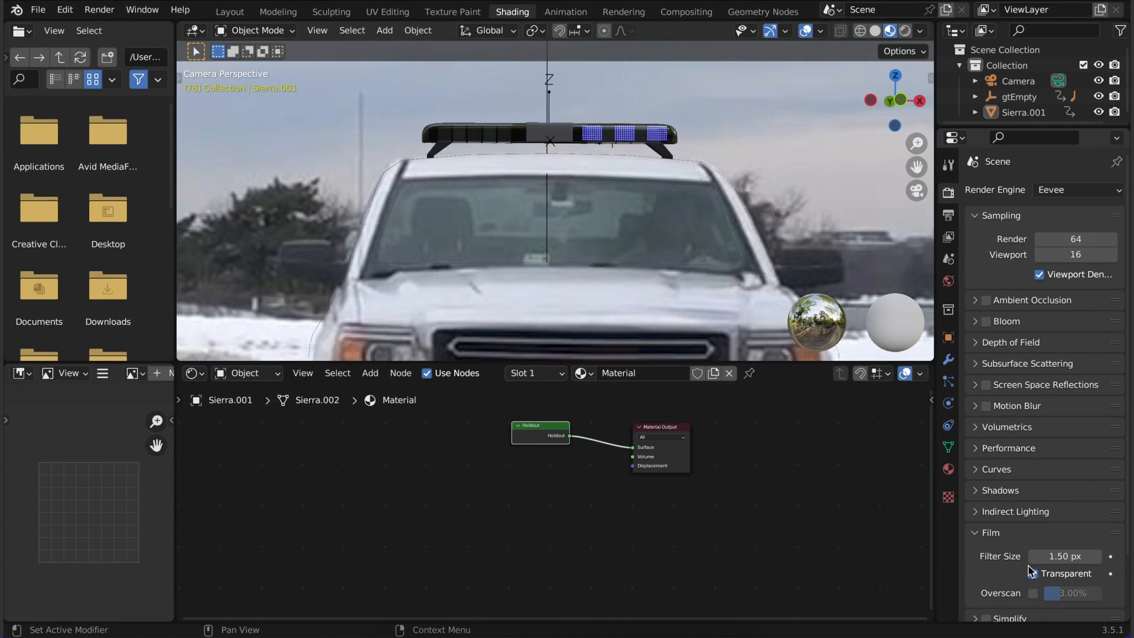
left_click(905, 30)
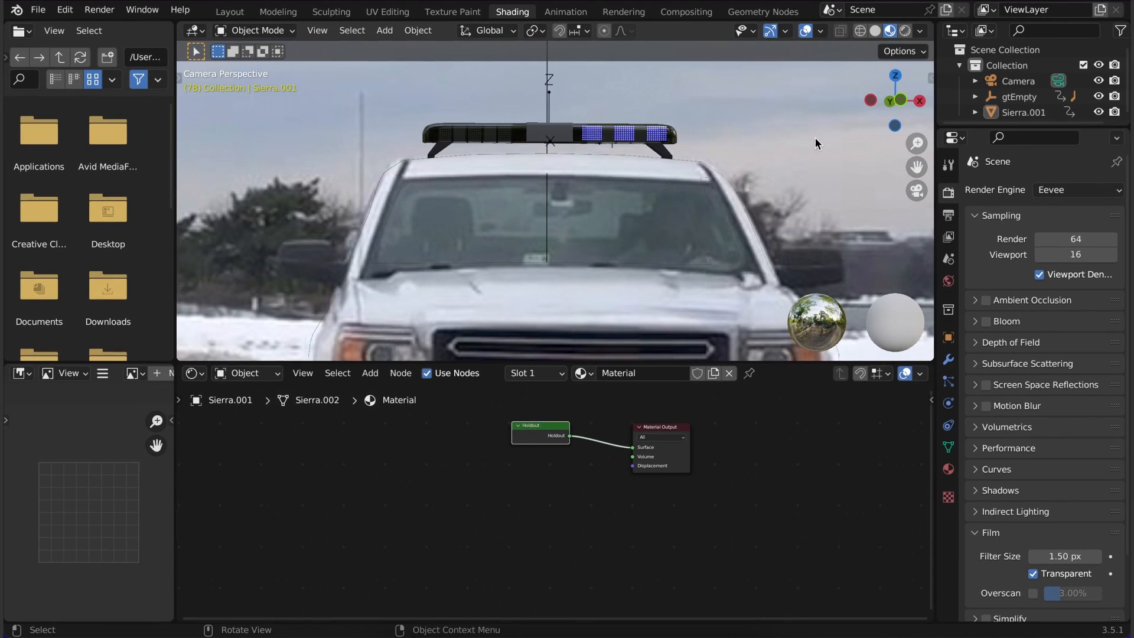
- Expand gtEmpty and LightBar_empty in the hierarchy and examine the shader nodes of blue_lights
left_click(975, 96)
scroll(1009, 93, "down", 2)
left_click(1009, 96)
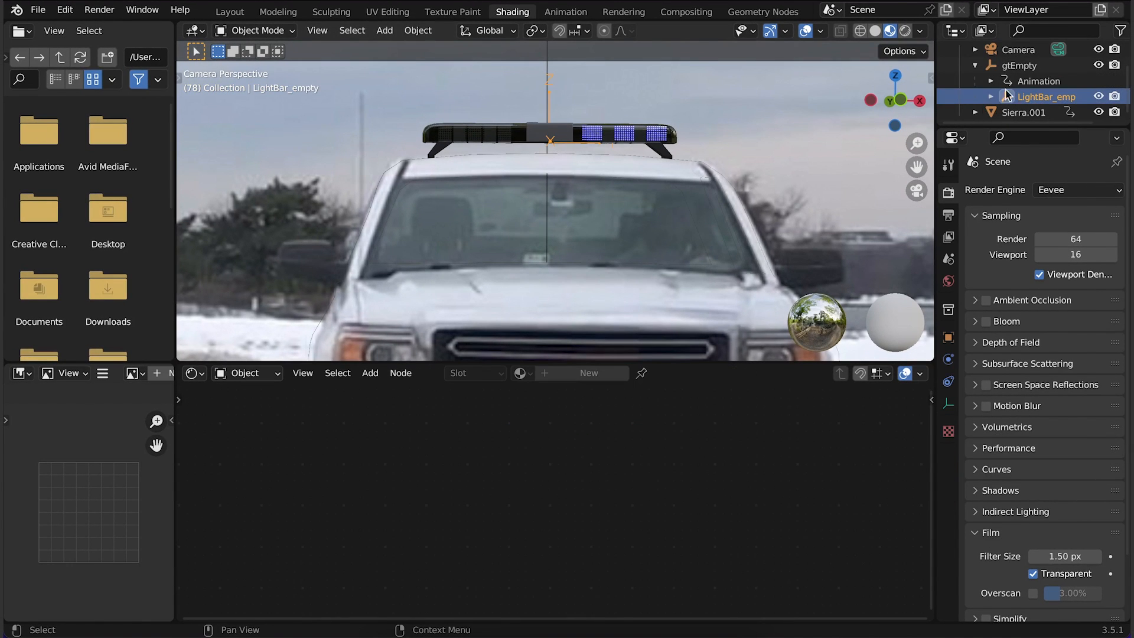
left_click(991, 96)
left_click(1007, 112)
scroll(1039, 88, "down", 3)
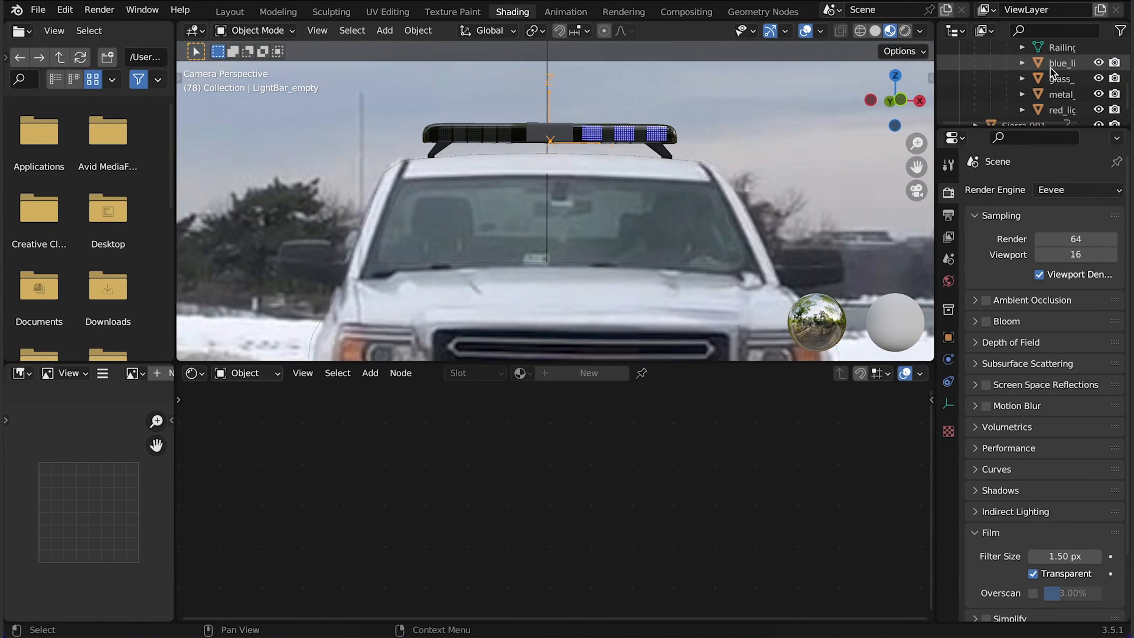
left_click(1057, 64)
left_click(447, 448)
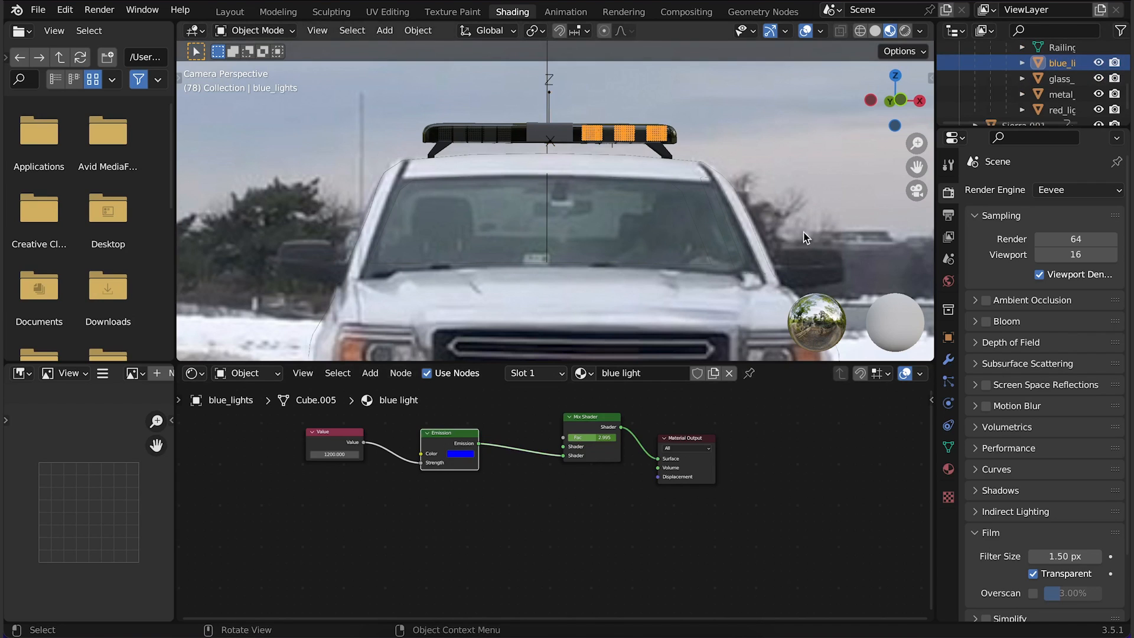
- Examine the materials of red_lights, glass_part and metal_part, and collapse the LightBar_empty hierarchy
left_click(1057, 110)
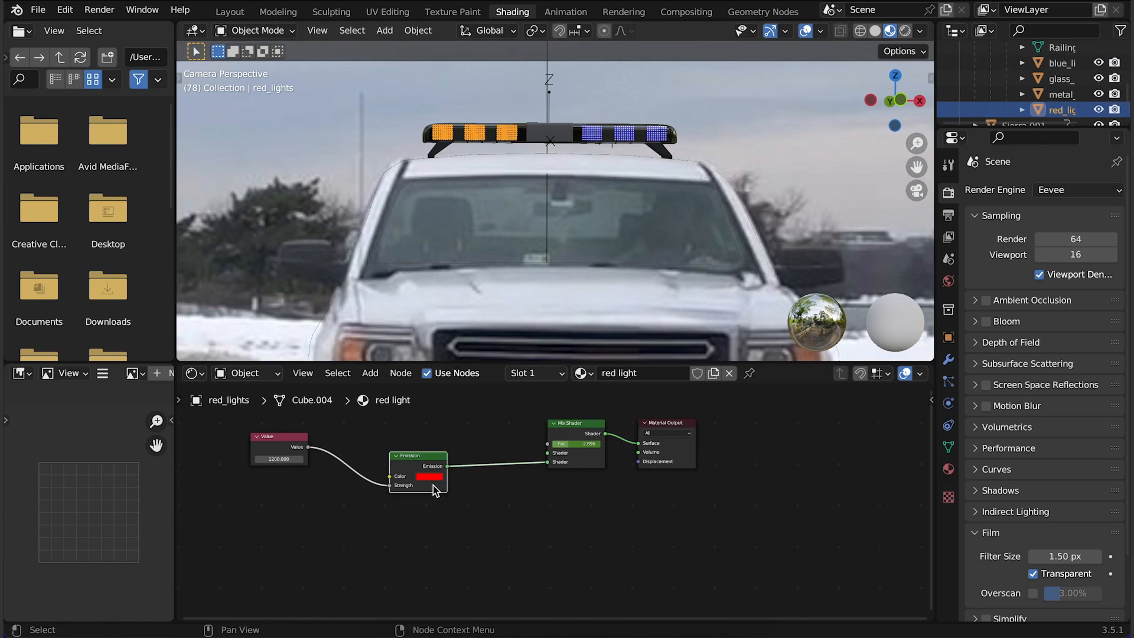
left_click(1055, 79)
left_click(1060, 94)
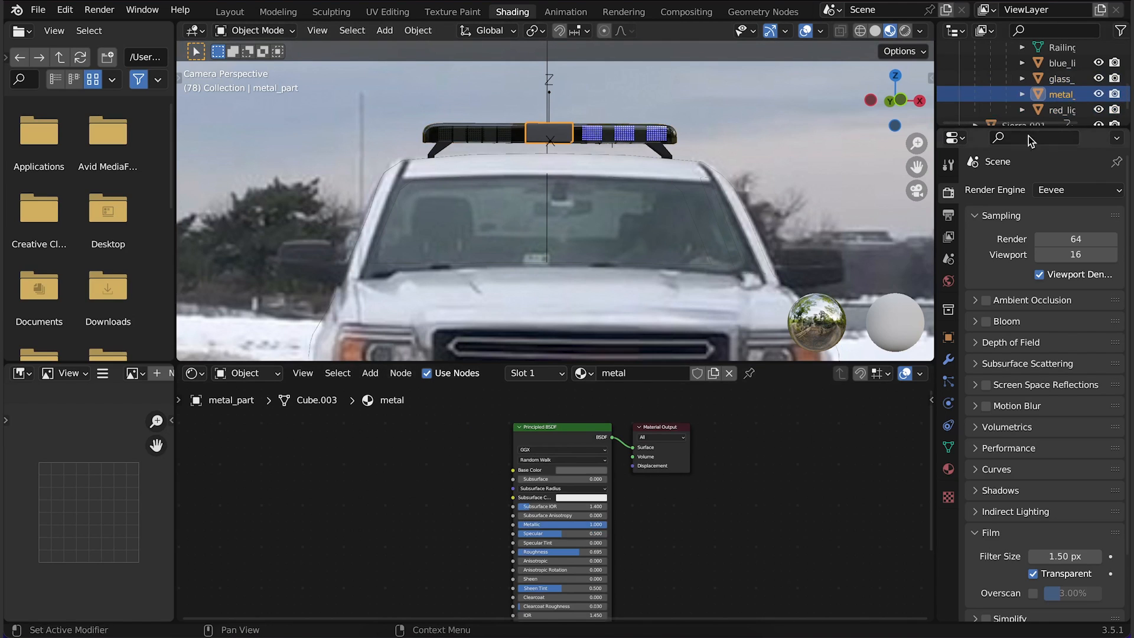
scroll(1038, 92, "up", 5)
left_click(991, 63)
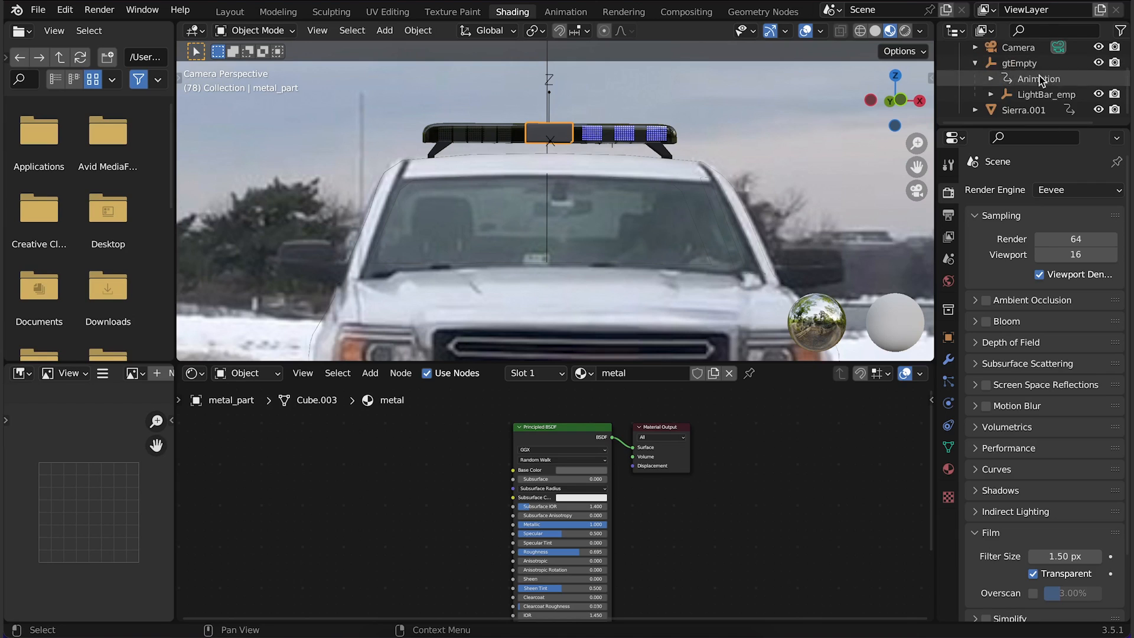
- Select LightBar_empty and its parent gtEmpty in turn, and examine the whole camera frame and its surroundings
left_click(1032, 99)
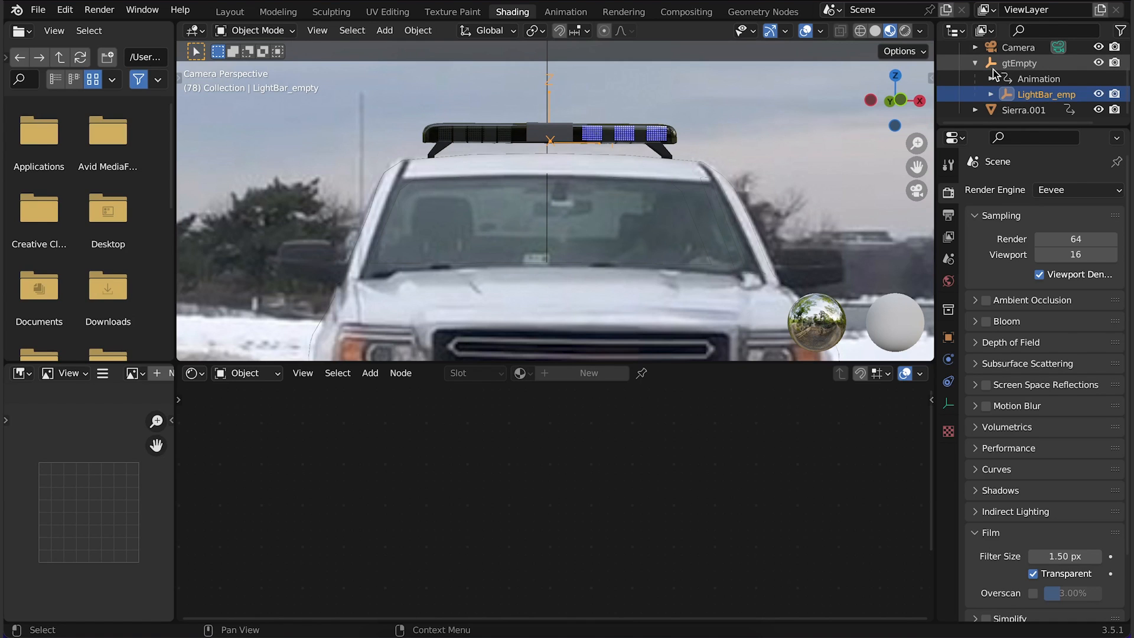
left_click(1010, 63)
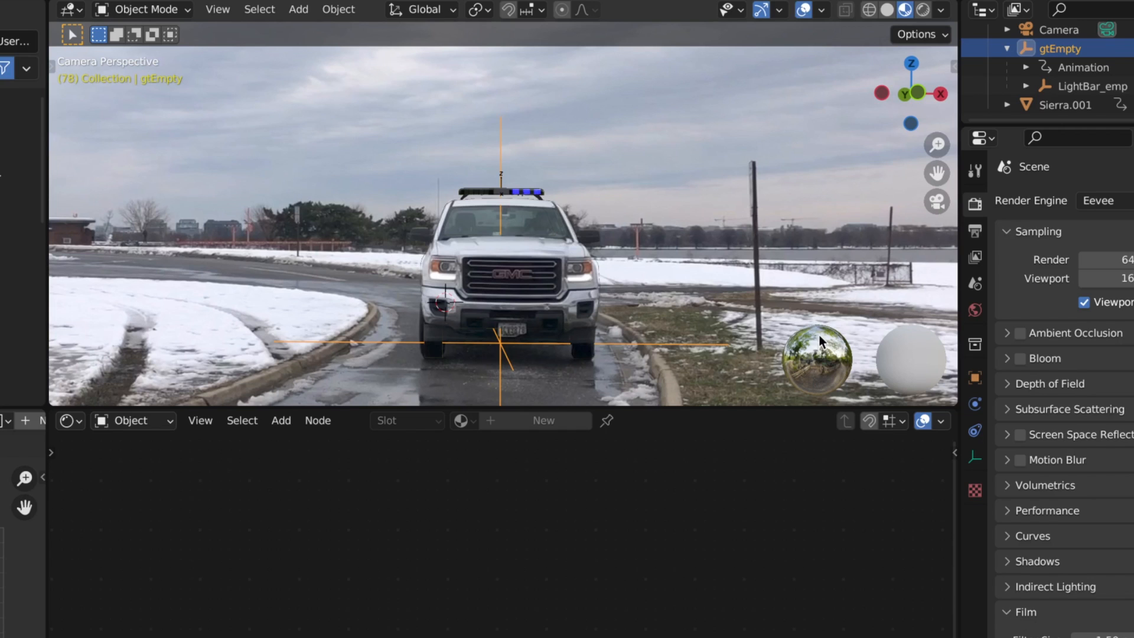
scroll(680, 273, "down", 6)
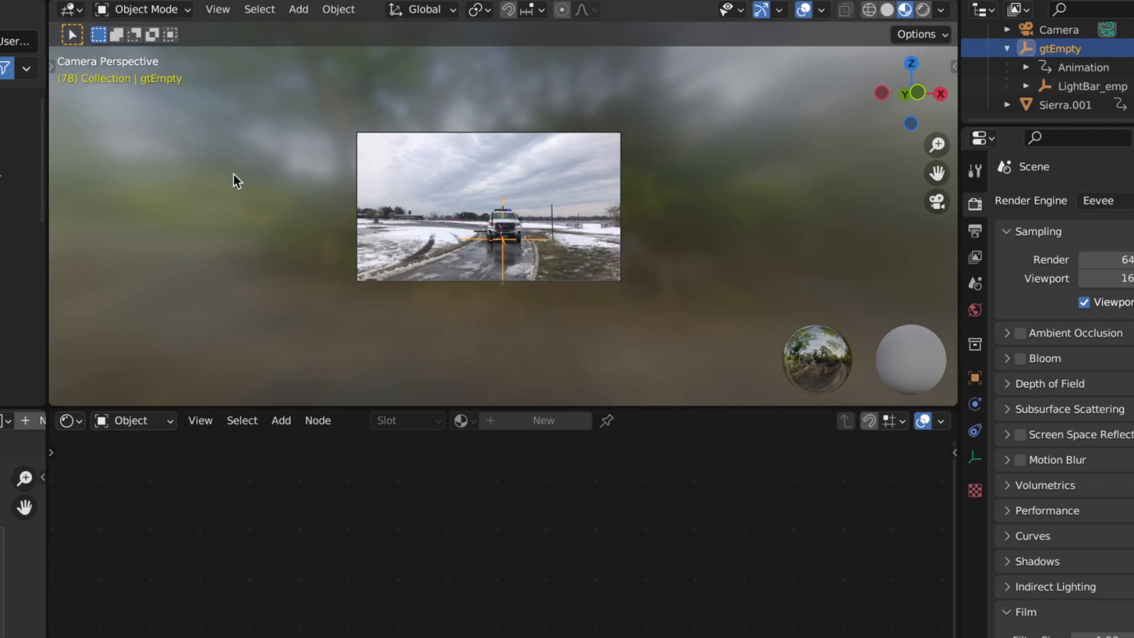
key("Home")
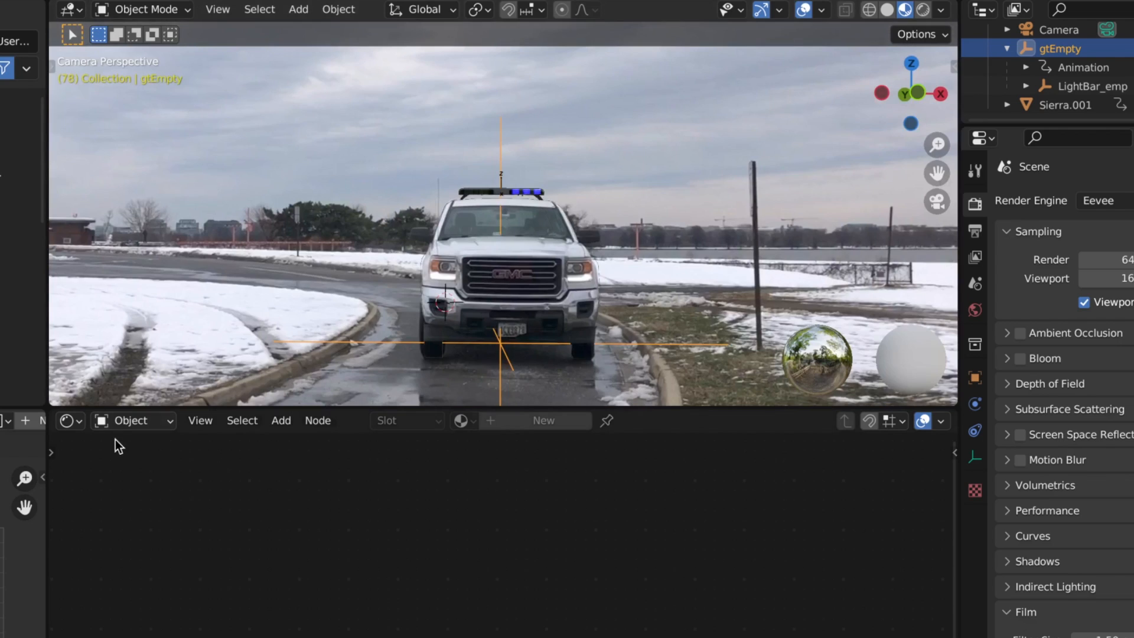
- Switch the shader nodes from Object to World and add an Environment Texture node
left_click(155, 420)
left_click(155, 461)
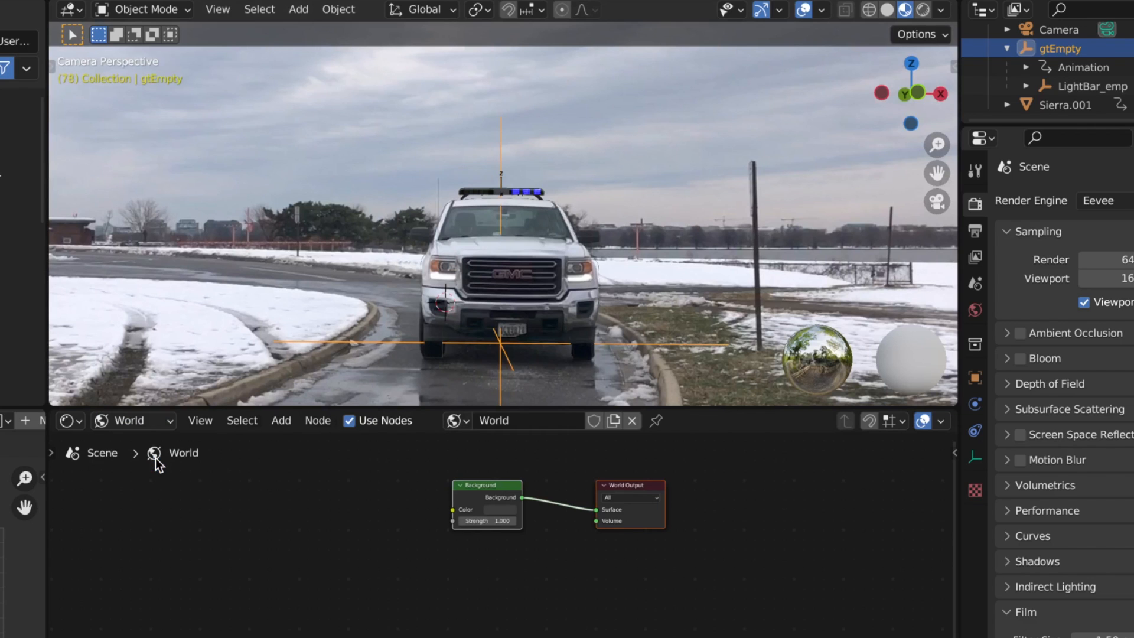
key("shift+a")
type("senv")
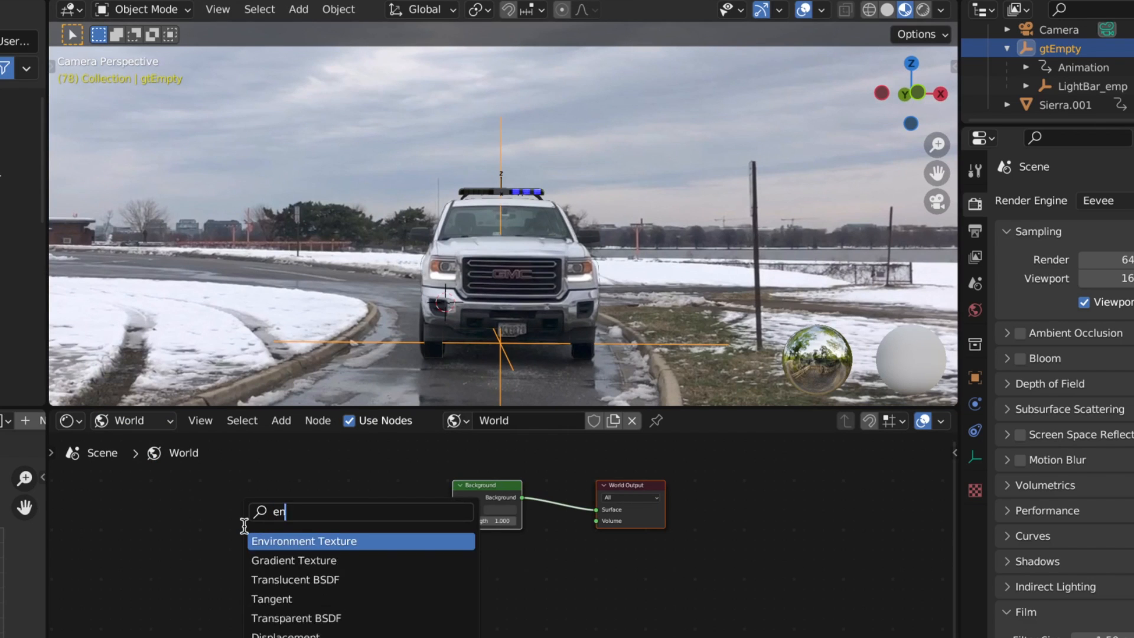
key("Return")
left_click(254, 522)
key("Home")
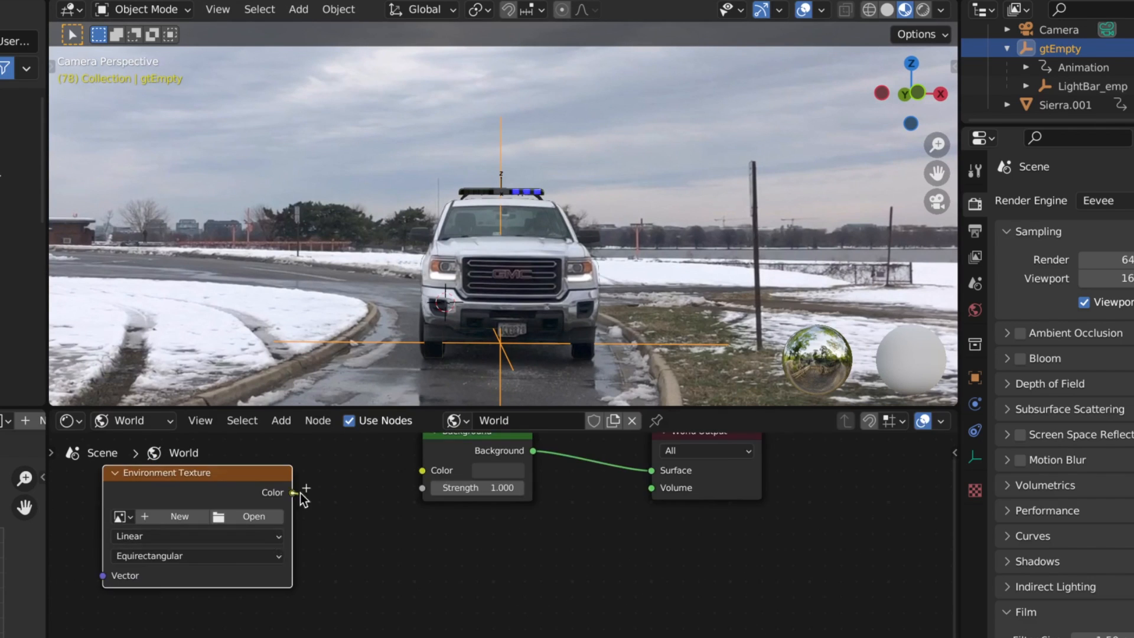
- Connect the Environment Texture color to the Background node, tidy the World nodes, and load mud_road_1k.hdr as the environment image
left_click_drag(300, 493, 464, 470)
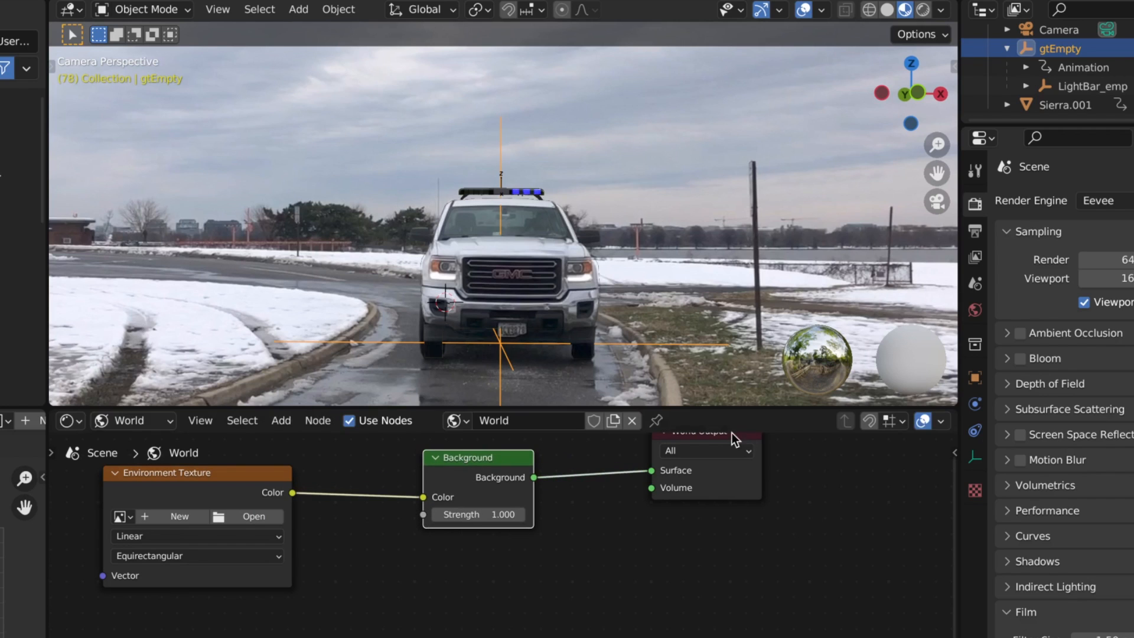
left_click_drag(733, 436, 729, 459)
left_click(254, 517)
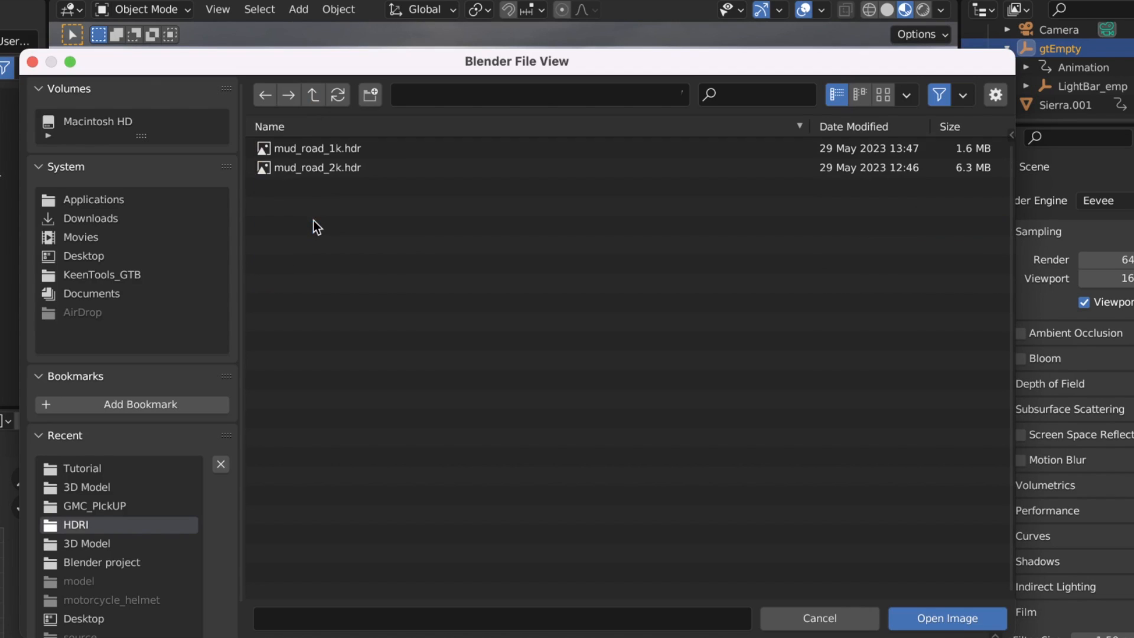
left_click(325, 148)
left_click(939, 617)
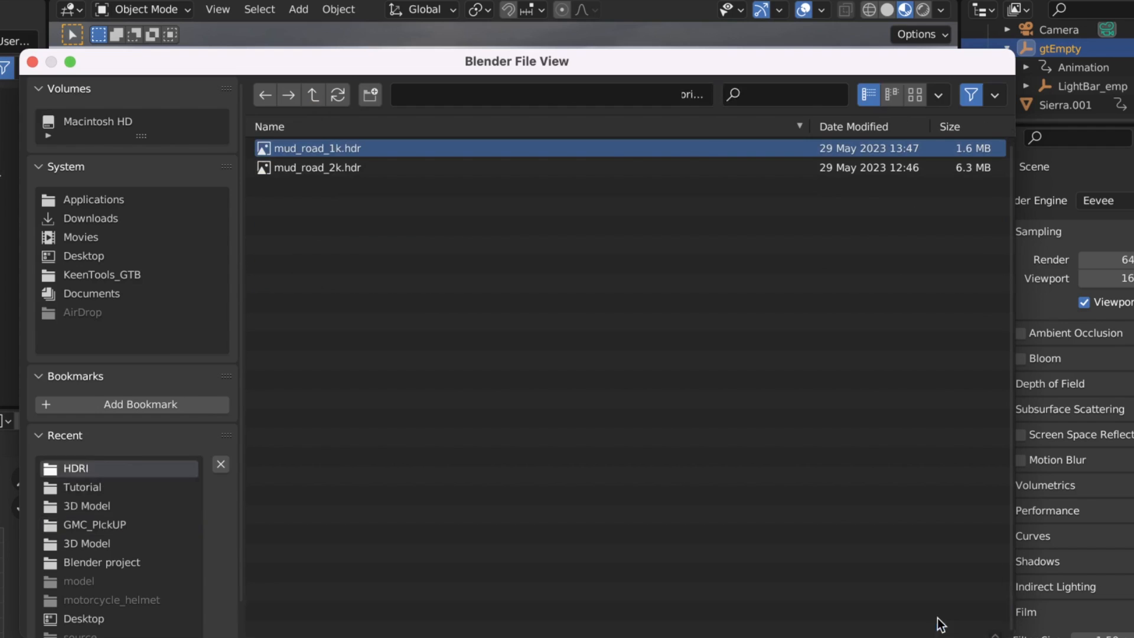
- Switch the viewport to rendered shading and render the current frame as an image
left_click(925, 12)
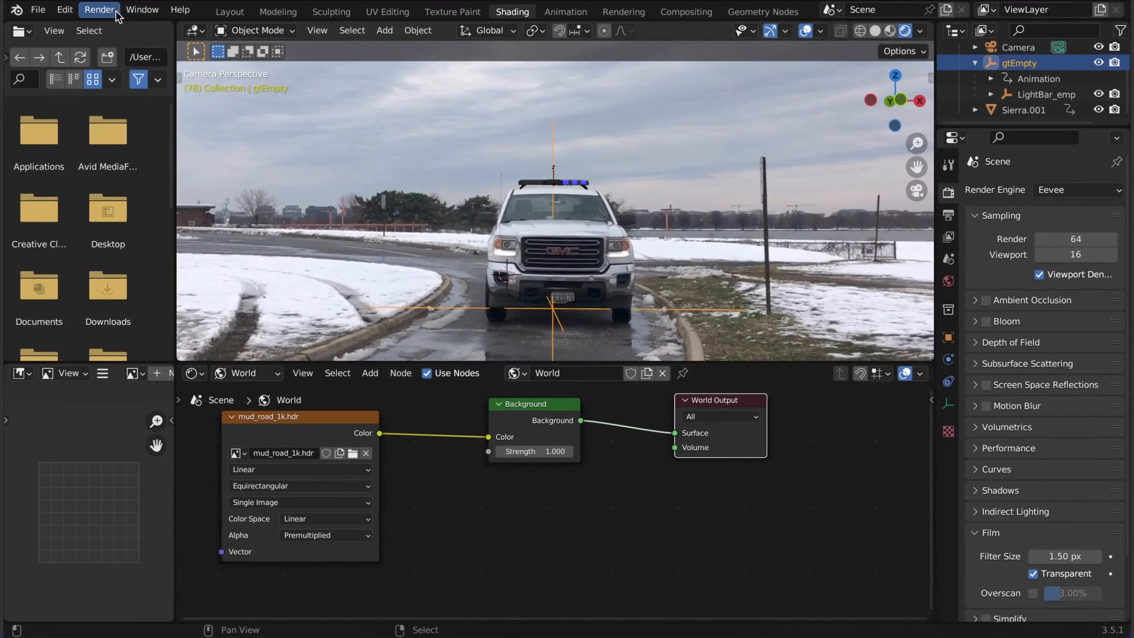
left_click(100, 10)
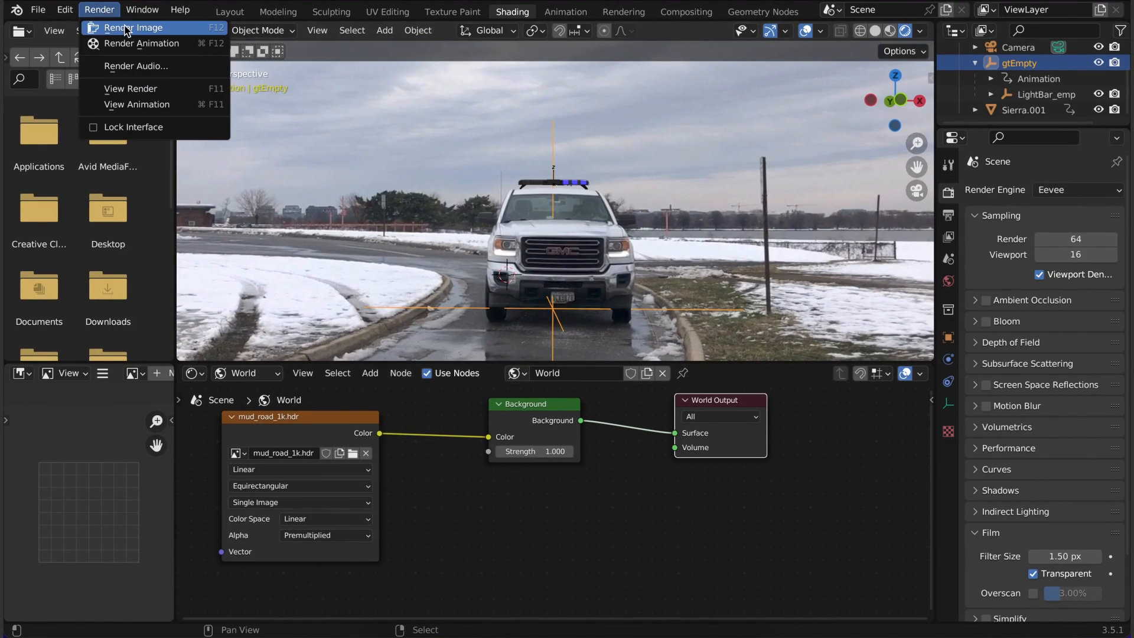
left_click(126, 28)
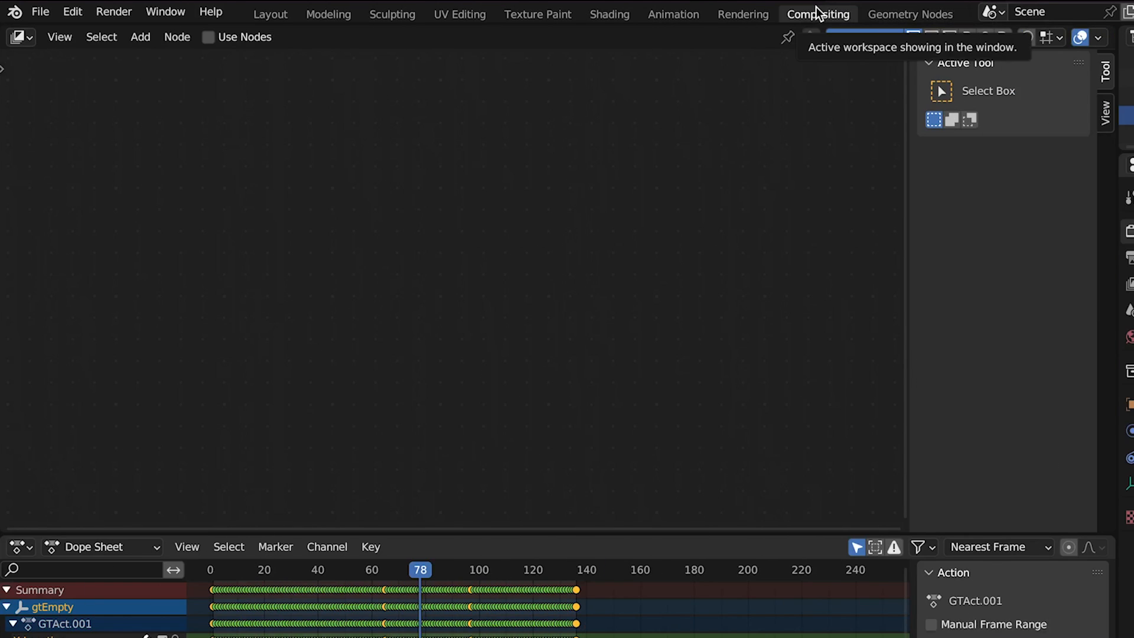
- Enable nodes in the compositor and add a Movie Clip node loaded with the clean_plate image sequence
left_click(213, 36)
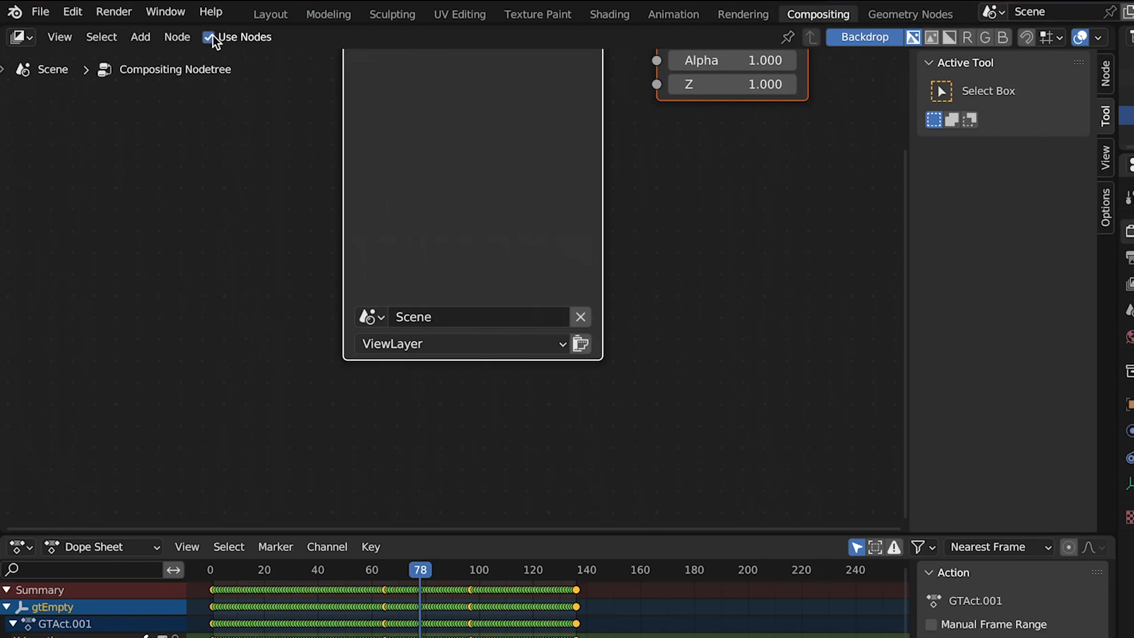
key("Home")
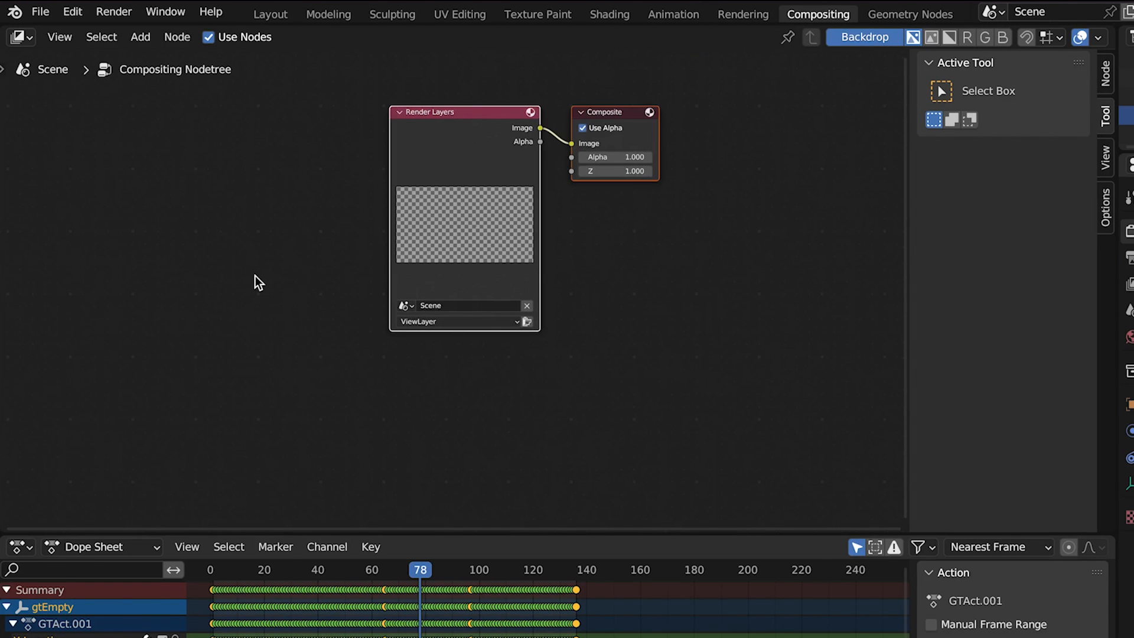
key("shift+a")
type("movi")
left_click(283, 308)
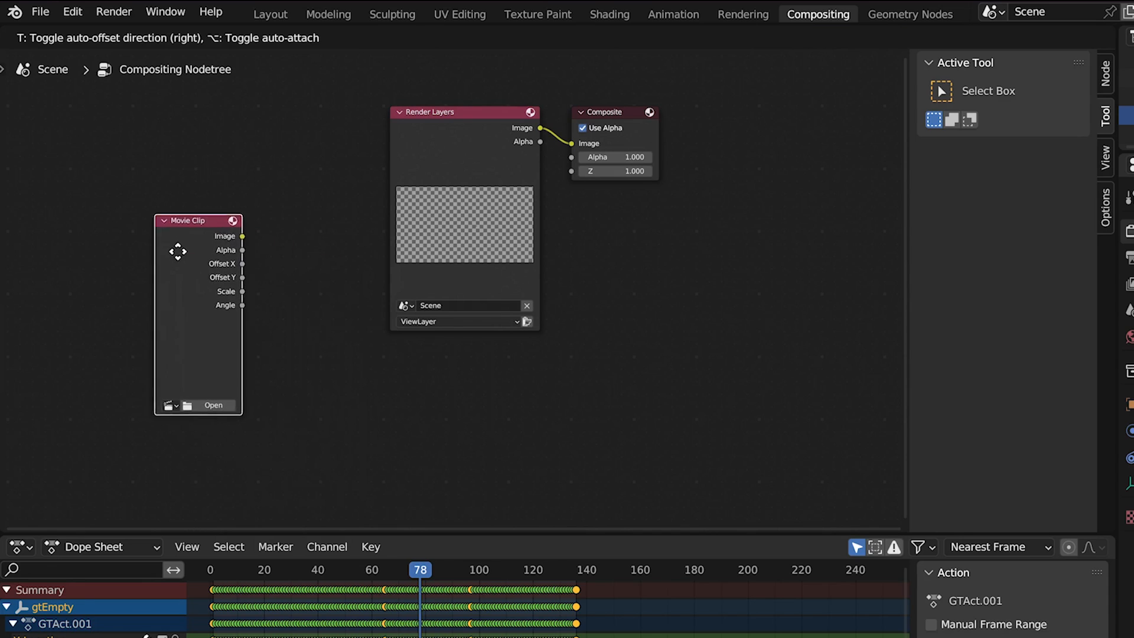
left_click(178, 252)
left_click(216, 388)
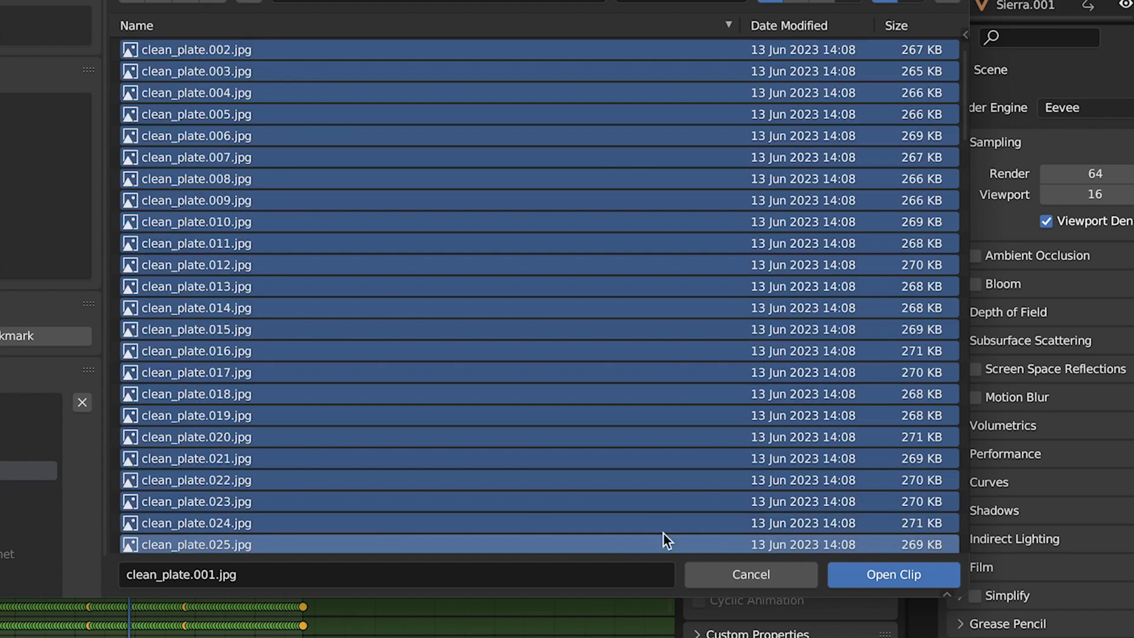
left_click(893, 574)
- Add an Alpha Over node and connect the Movie Clip image to its first image input
key("shift+a")
type("alp")
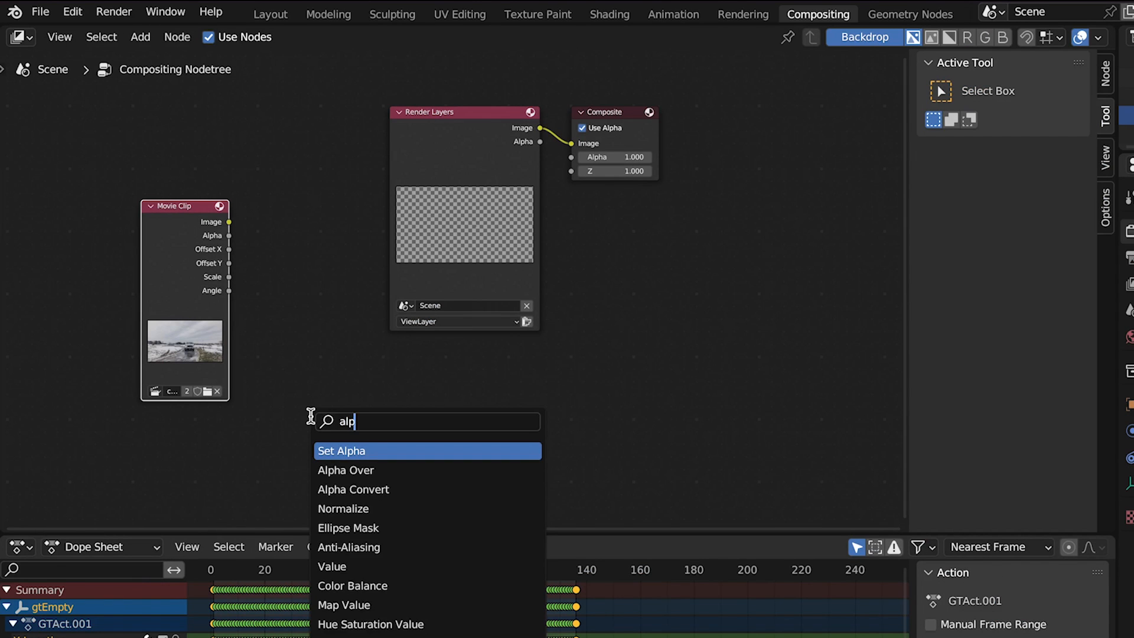
type("ha")
key("Down")
key("Return")
left_click(369, 210)
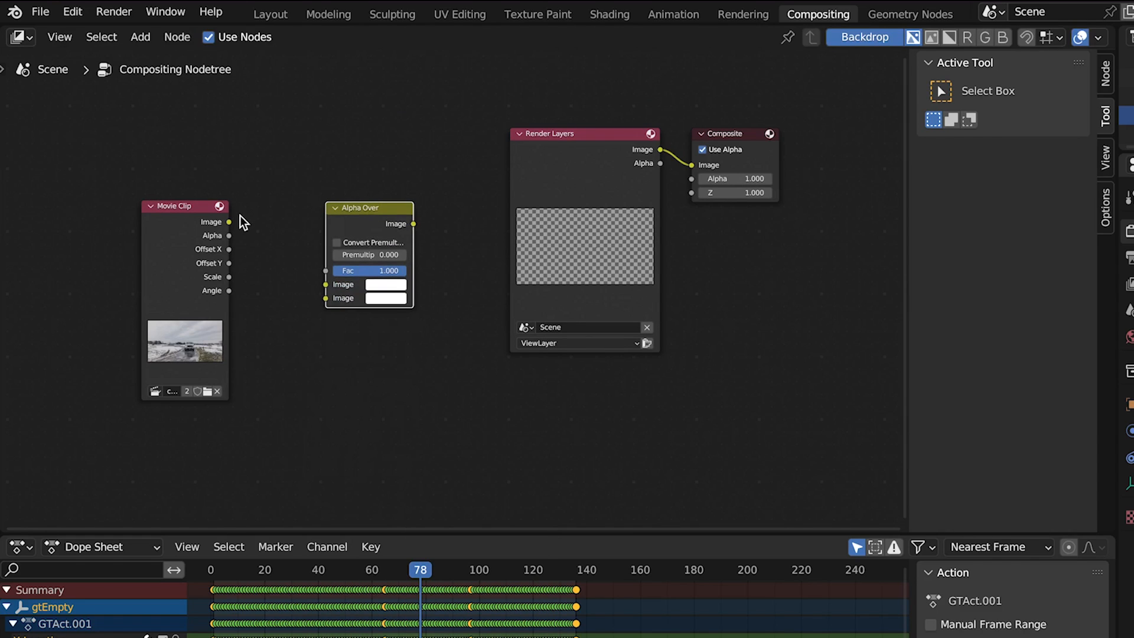
left_click_drag(229, 224, 325, 284)
- Connect Alpha Over to the Composite node, place Render Layers below the Movie Clip, and link its image to Alpha Over's second input
left_click_drag(545, 142, 568, 335)
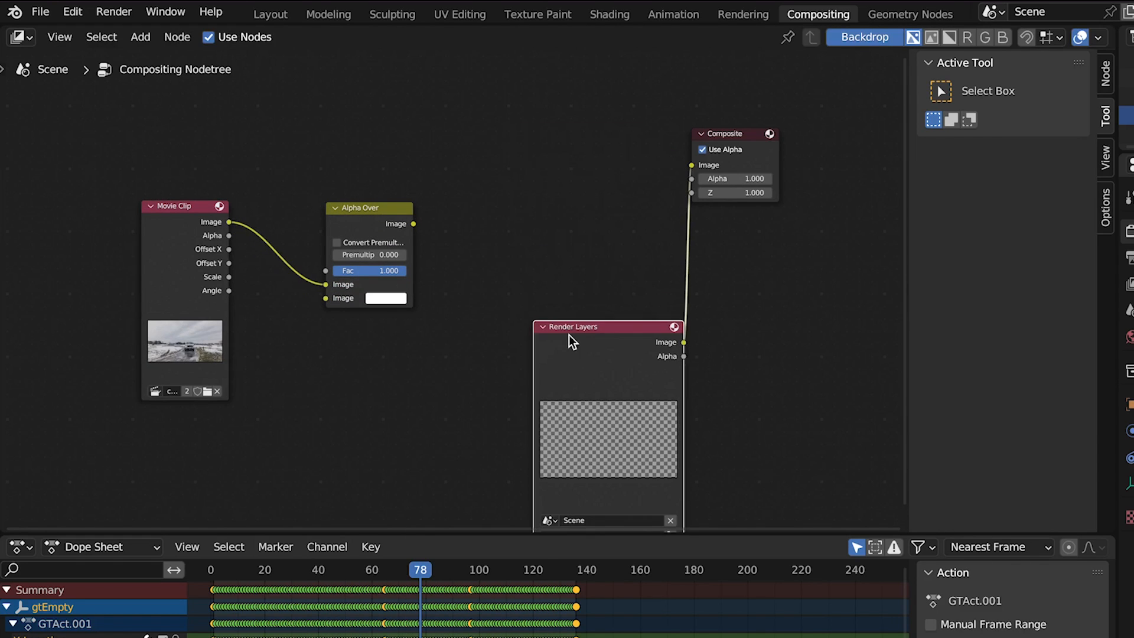
left_click_drag(415, 224, 697, 165)
left_click_drag(559, 330, 108, 433)
left_click_drag(232, 444, 325, 299)
- Add a Viewer node below the Composite node and feed it the Alpha Over image
key("shift+a")
type("vi")
key("Return")
left_click(711, 293)
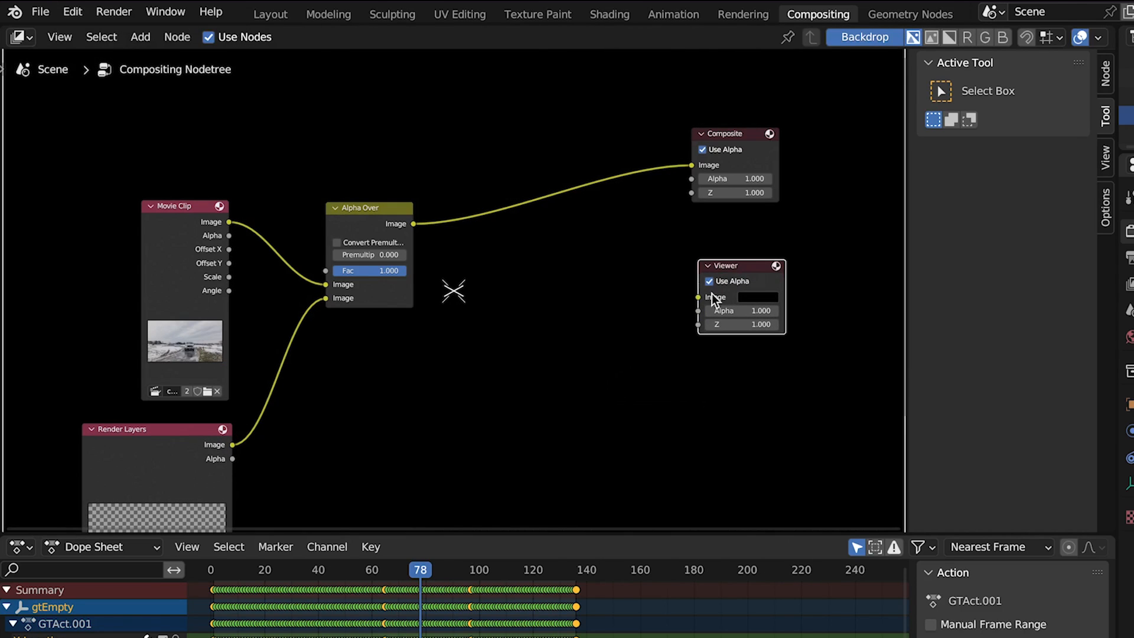
left_click_drag(415, 223, 701, 297)
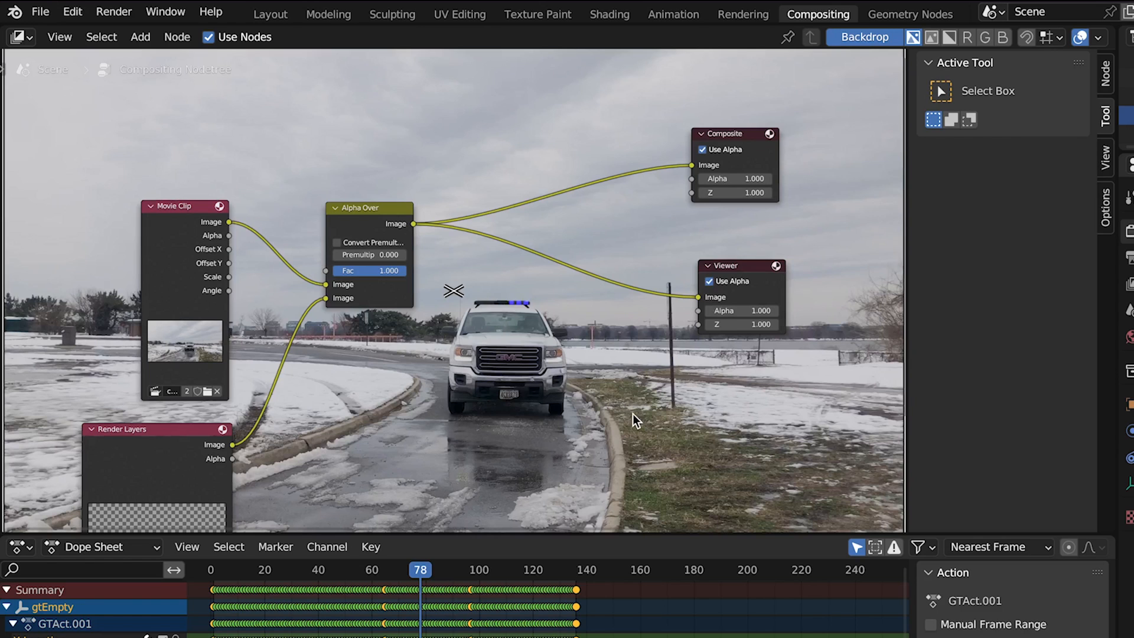
- Render the current frame to check the composite over the clean plate, and close the render result
left_click(114, 11)
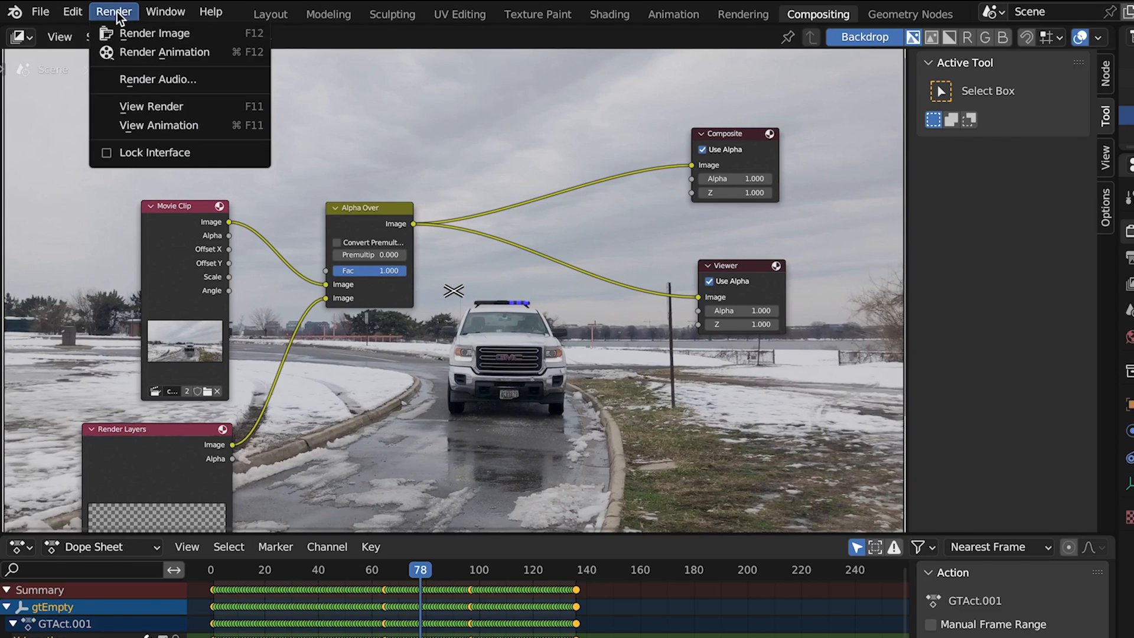
left_click(139, 31)
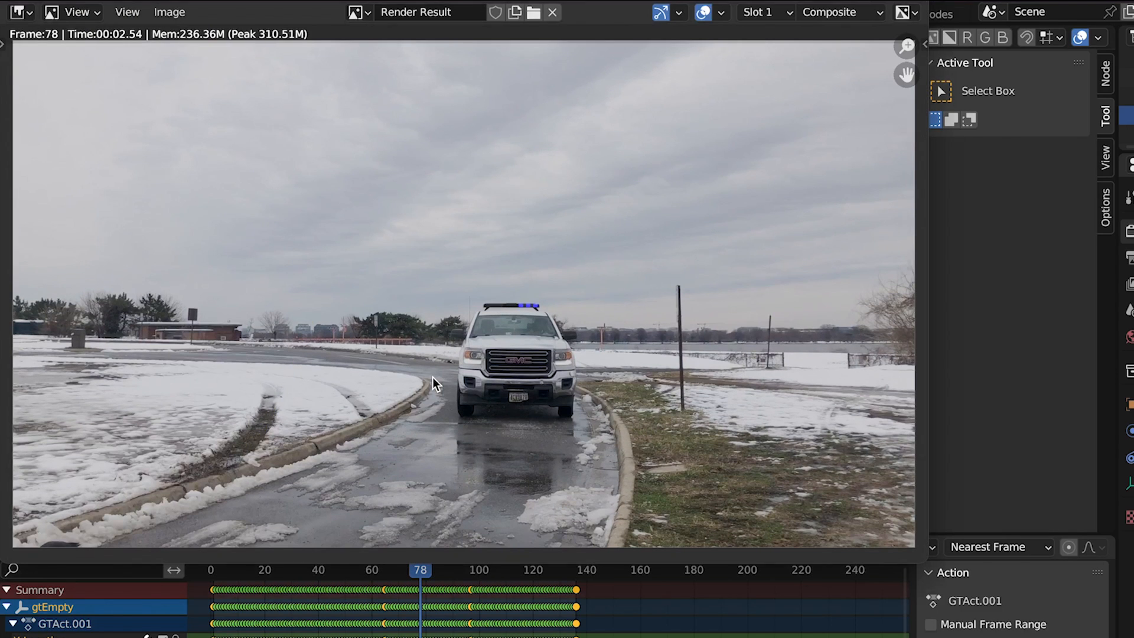
key("Escape")
- Insert a Glare node between Render Layers and Alpha Over and set its glare type to Fog Glow
key("shift+a")
left_click(641, 346)
type("glo")
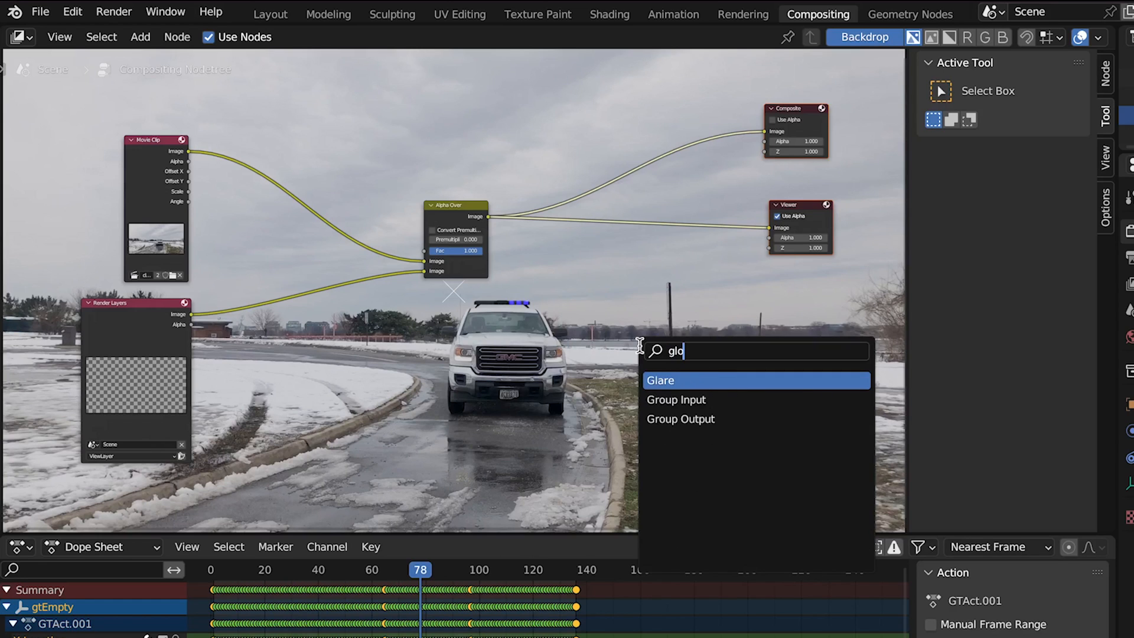
key("Return")
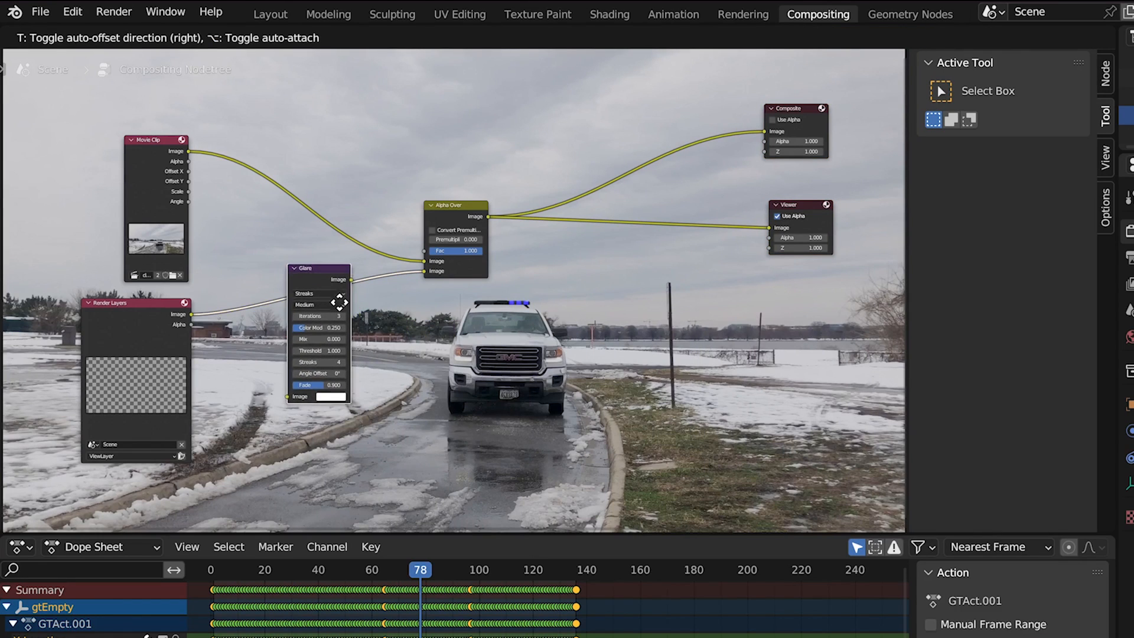
left_click(339, 302)
scroll(295, 310, "up", 3)
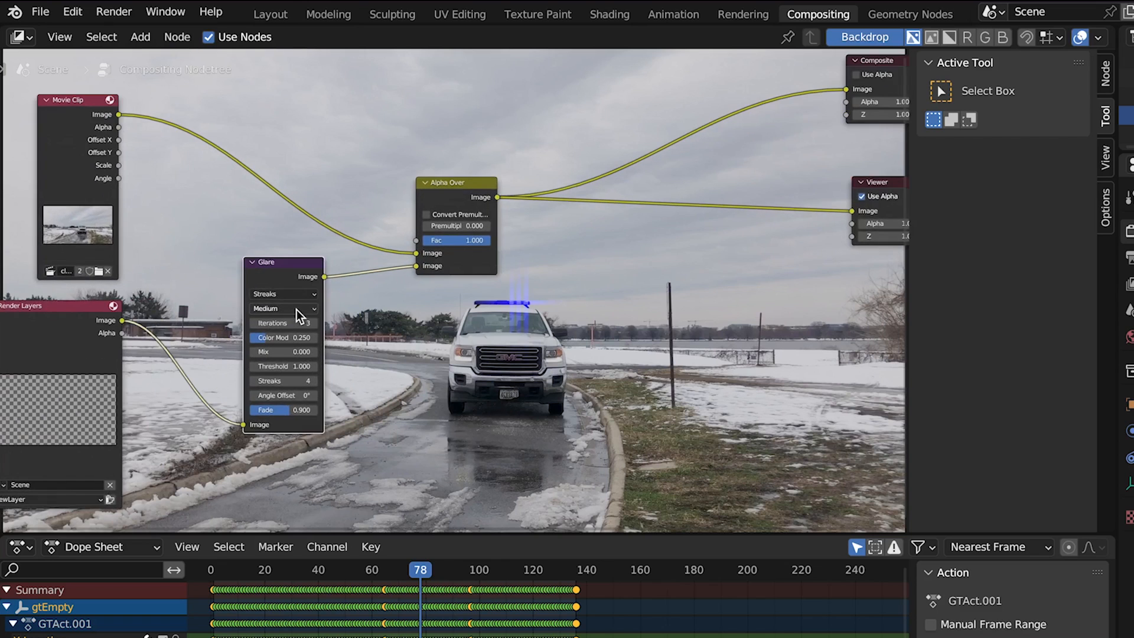
middle_click_drag(297, 319, 508, 299)
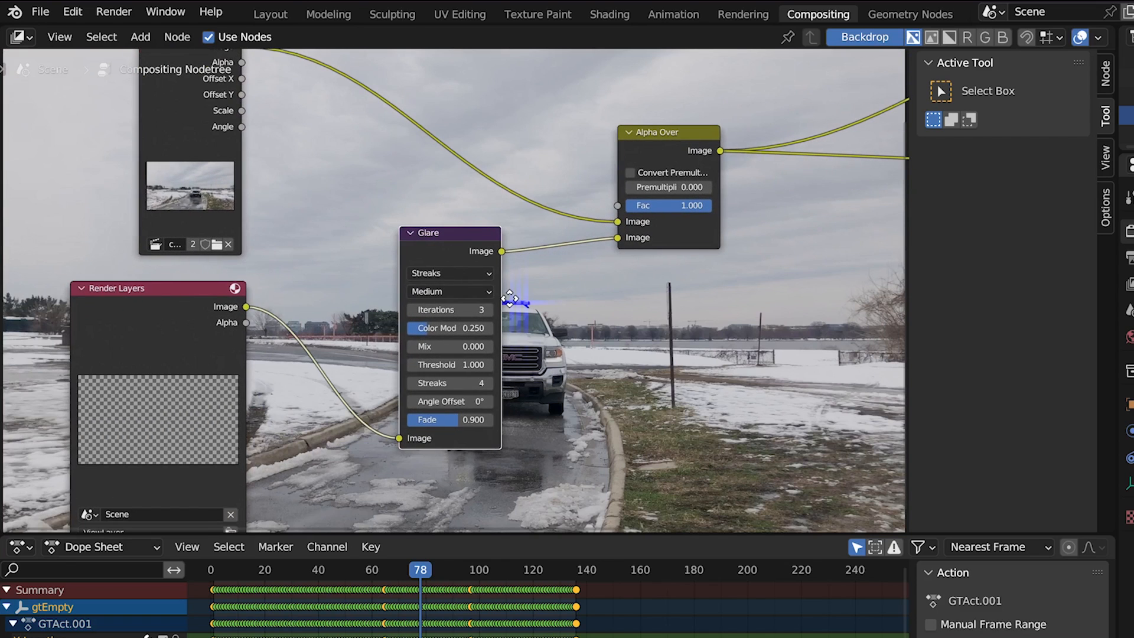
left_click(468, 273)
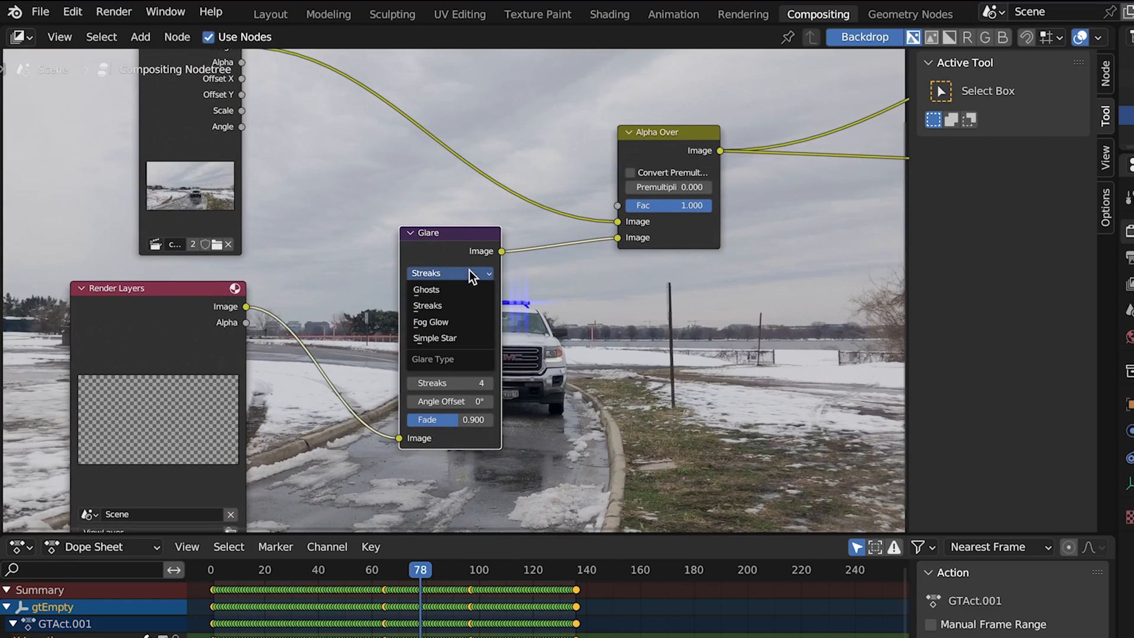
left_click(443, 321)
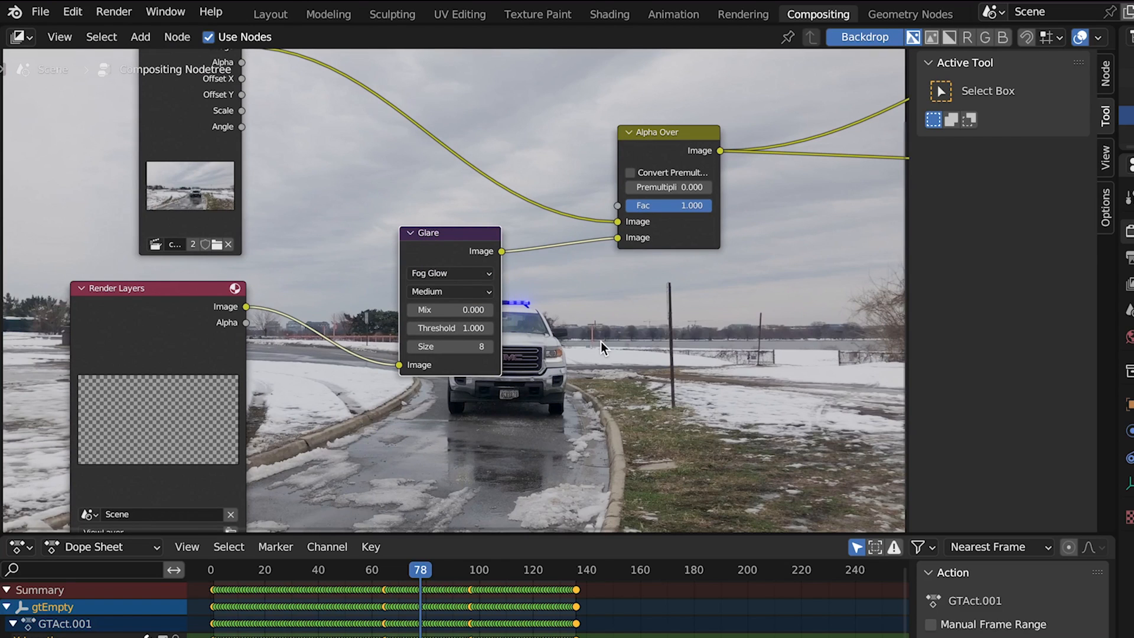
- Duplicate the Glare node, place the copy between the first Glare and Alpha Over, and set its type to Streaks
key("ctrl+v")
left_click_drag(459, 231, 349, 253)
left_click_drag(562, 268, 593, 350)
scroll(495, 231, "down", 1)
left_click(583, 372)
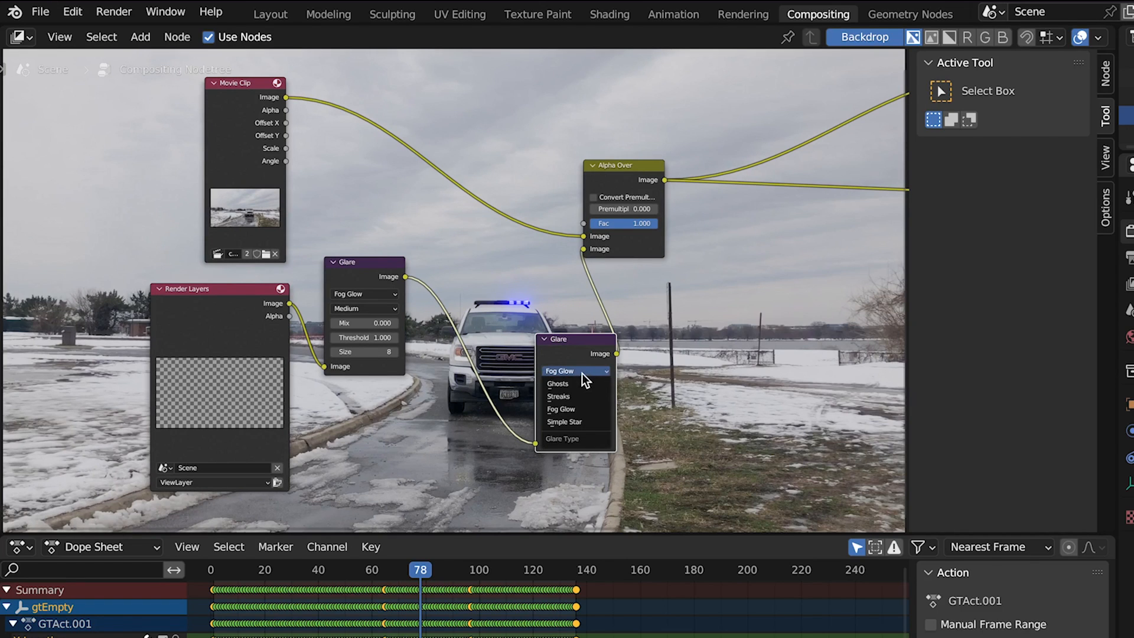
left_click(579, 395)
- Set the Mix of the Streaks Glare node to -0.780
type("0.")
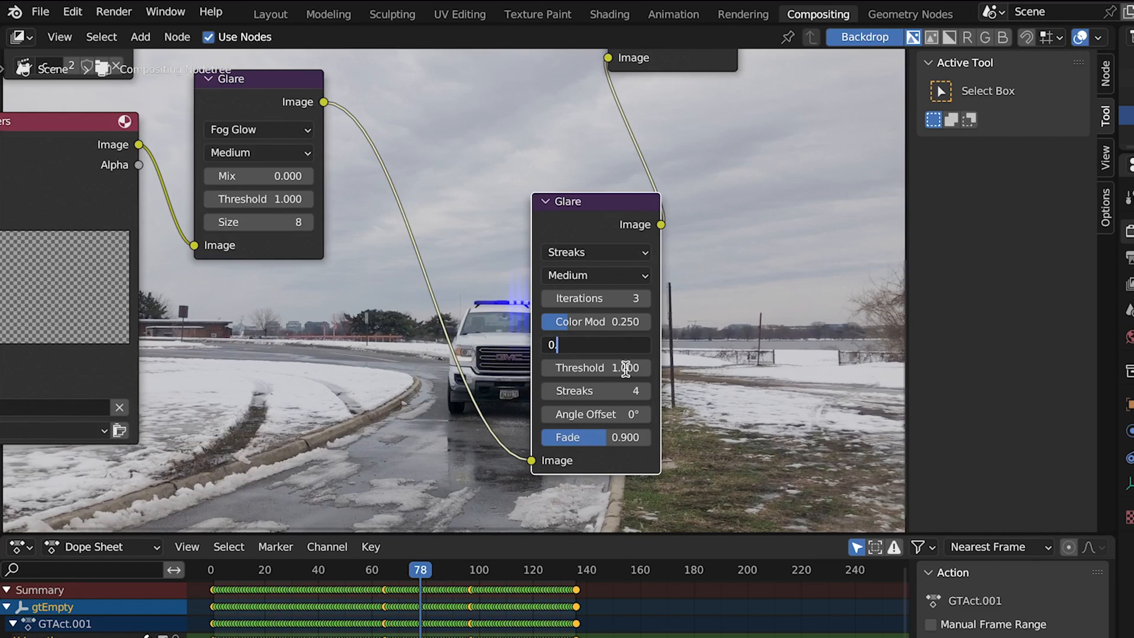
type("780")
key("Home")
type("-")
key("Return")
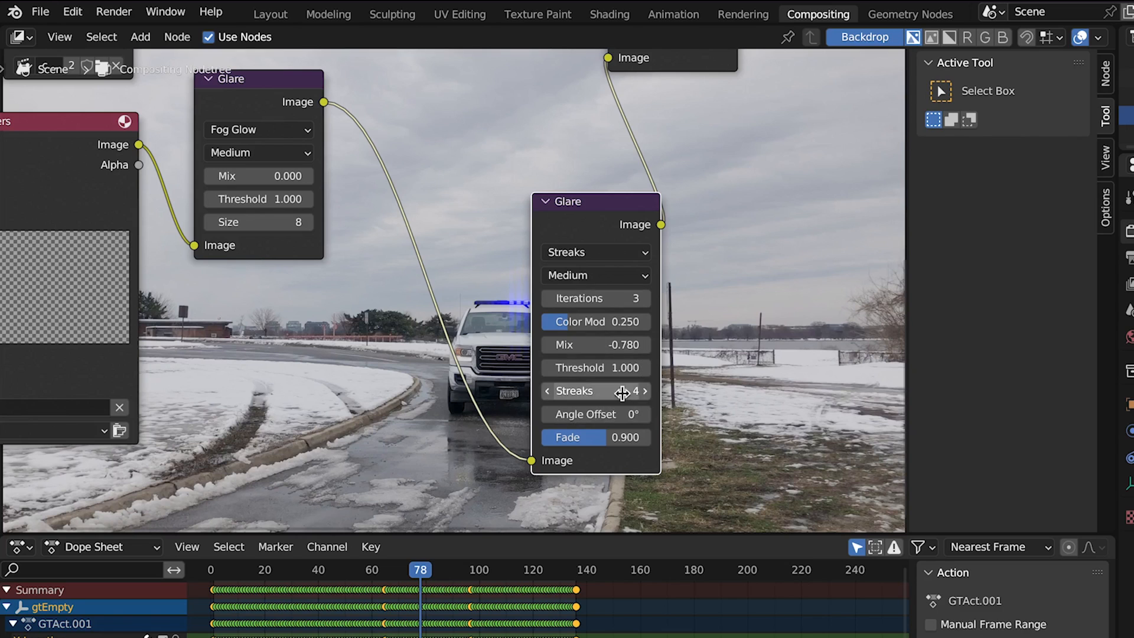
- Set the second Glare node to 10 streaks with a 19° angle offset, and move it away from the truck
left_click(623, 391)
type("10")
key("Return")
left_click(623, 413)
type("19")
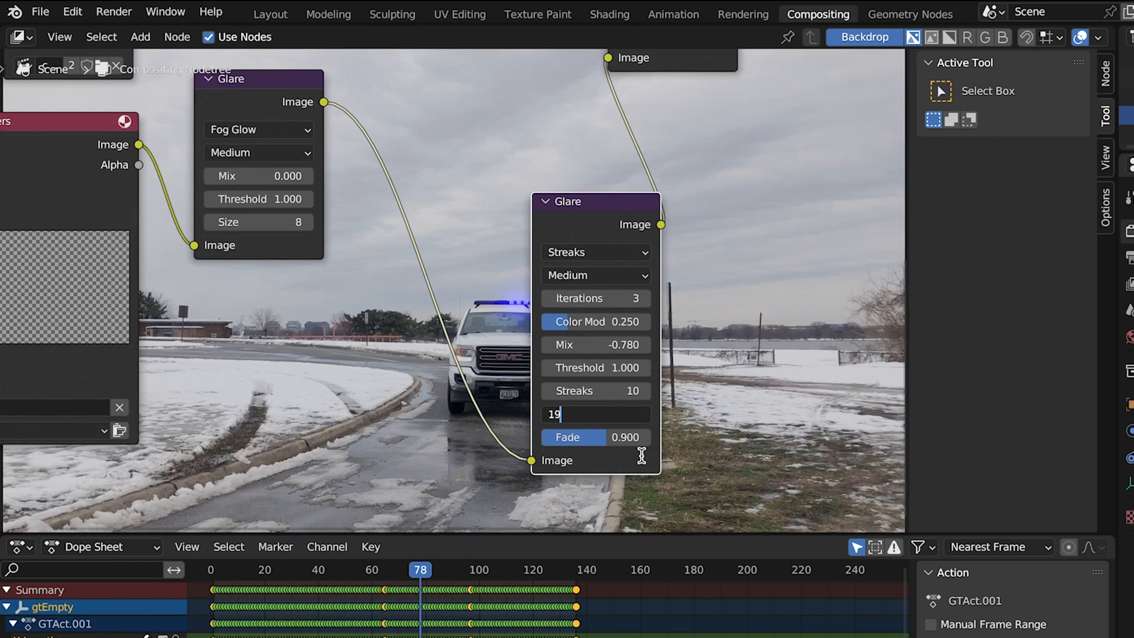
key("Return")
left_click_drag(598, 236, 665, 238)
- Render an image to check the combined fog glow and streaks on the light bar
left_click(111, 12)
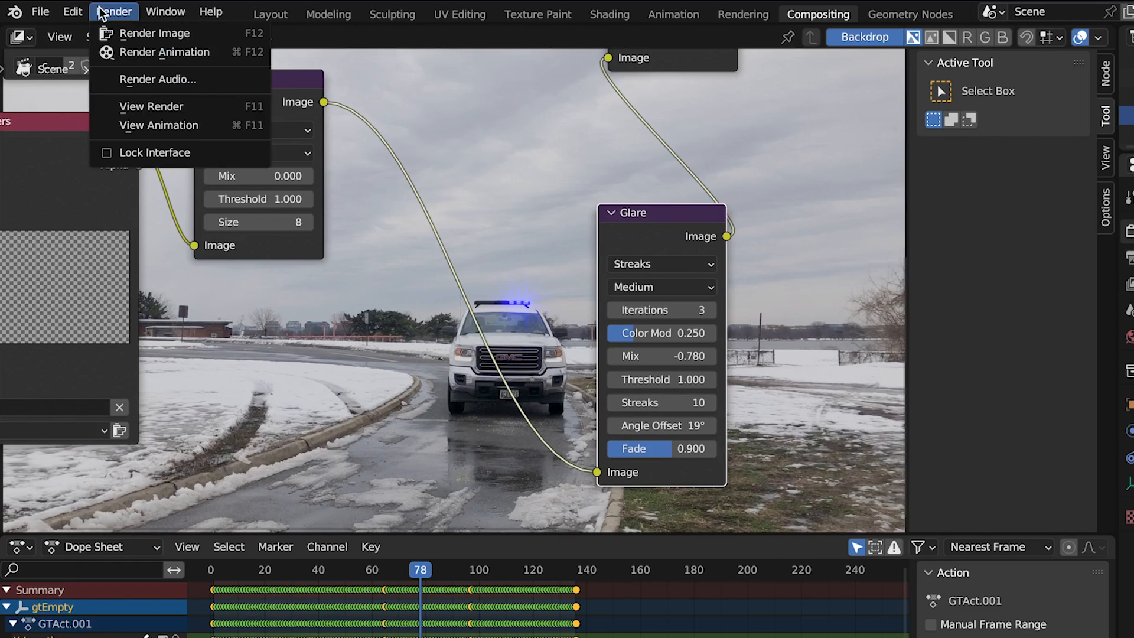
left_click(127, 31)
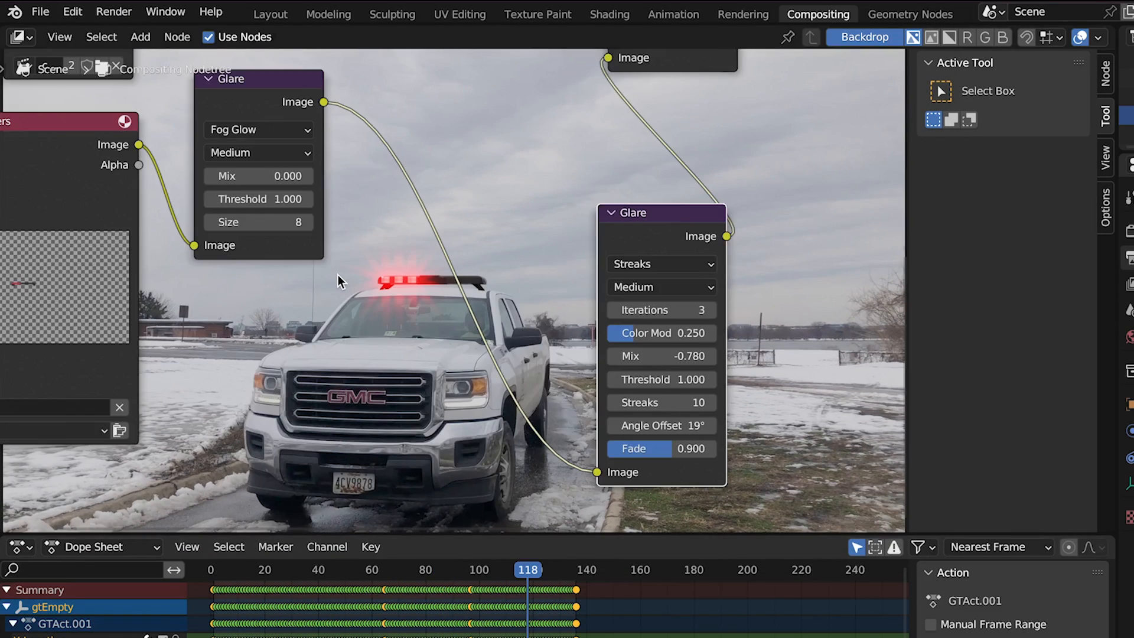
- Bring the whole compositing node tree into view and open the rendering commands
scroll(338, 275, "down", 5)
left_click(112, 11)
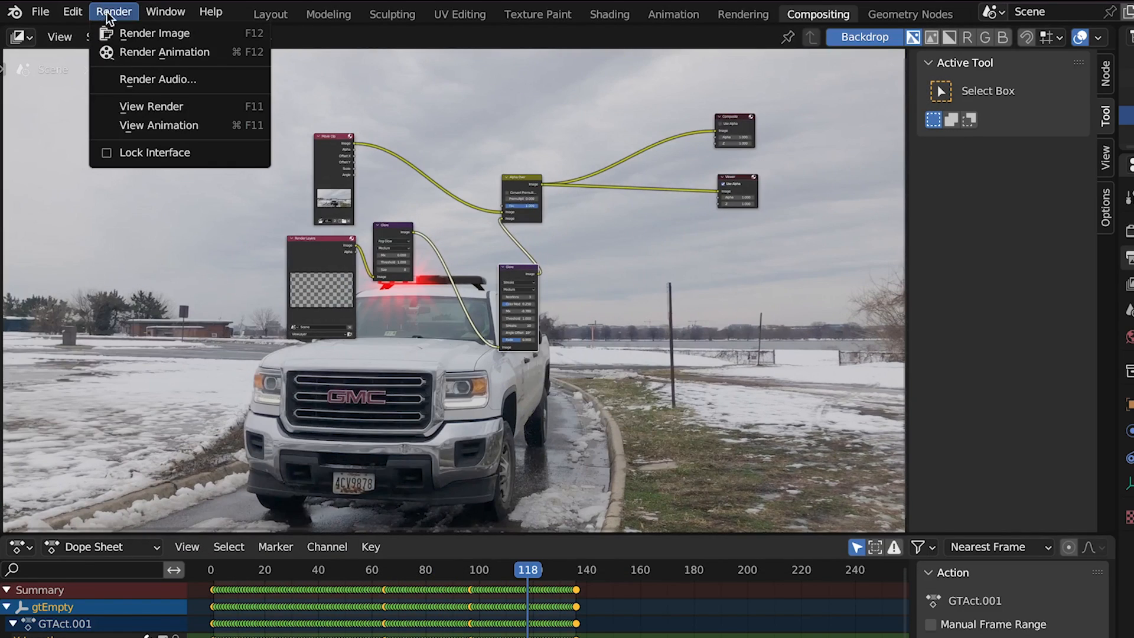